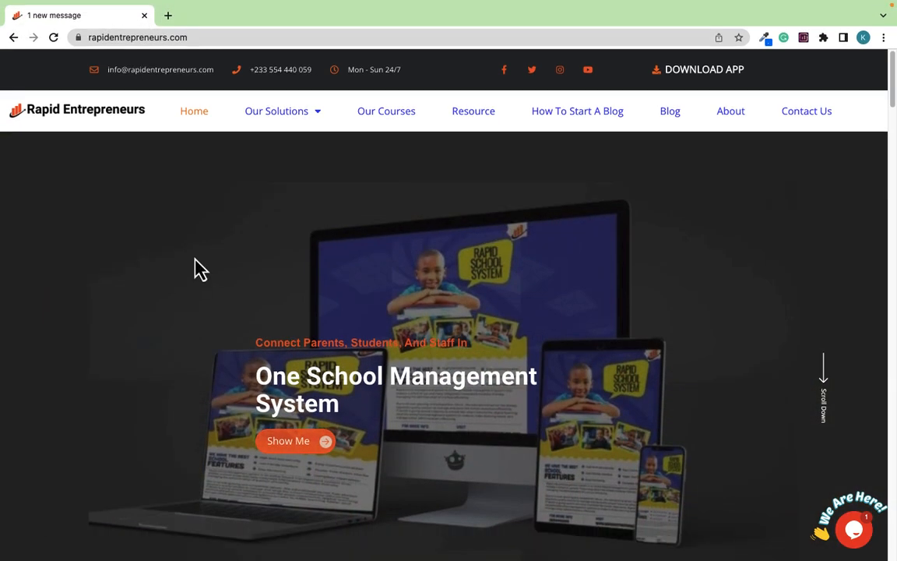
Load school.rapidentrepreneurs.com in a new tab and browse its home page.
click(168, 19)
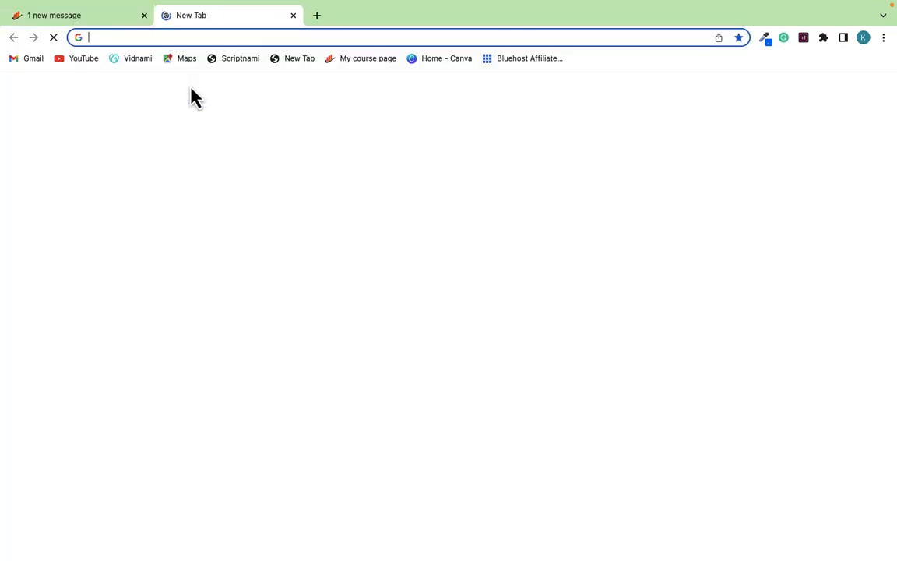
text(schoo)
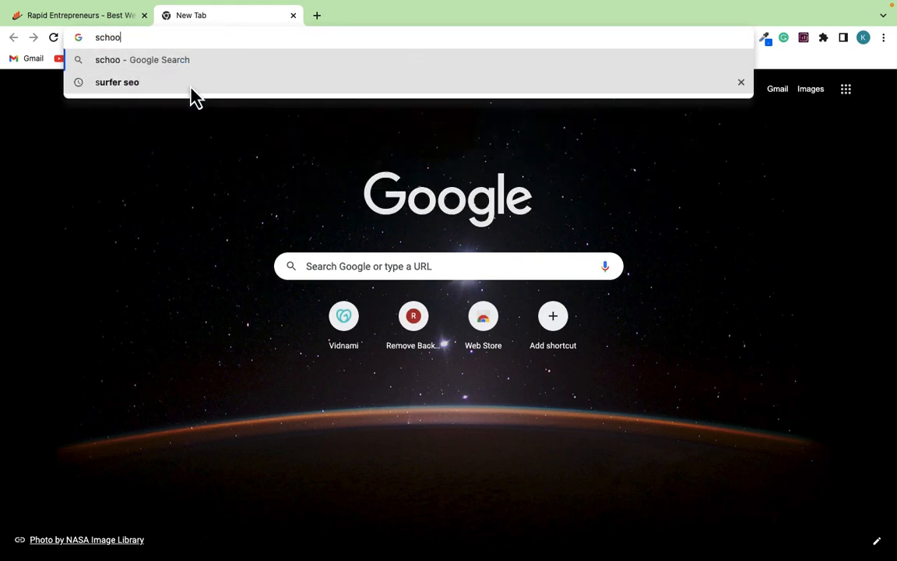
text(l.rapidentr)
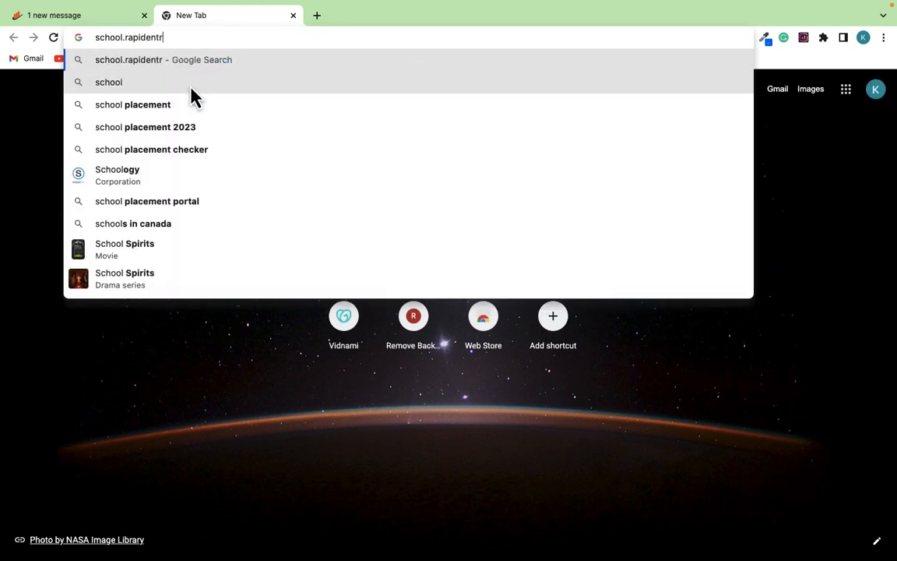
text(epreneurs.com)
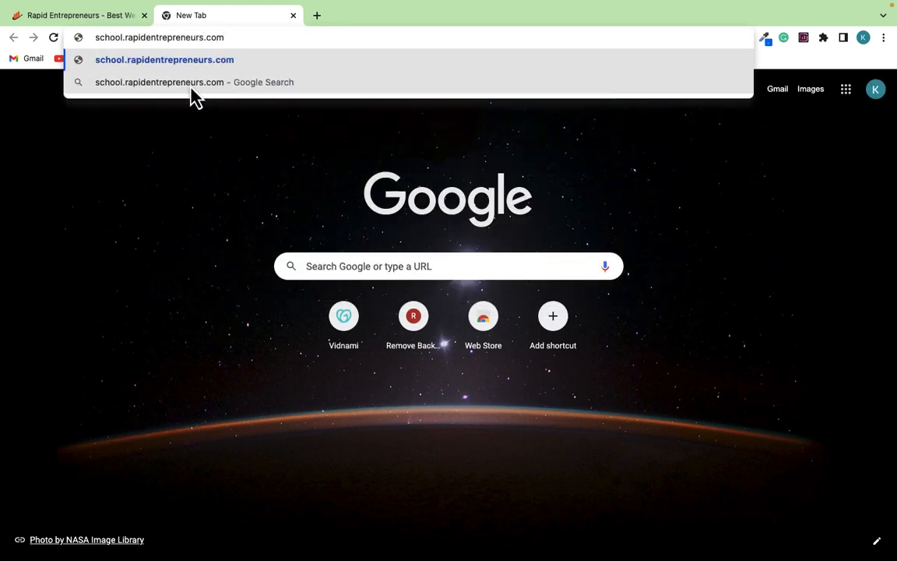
key(Return)
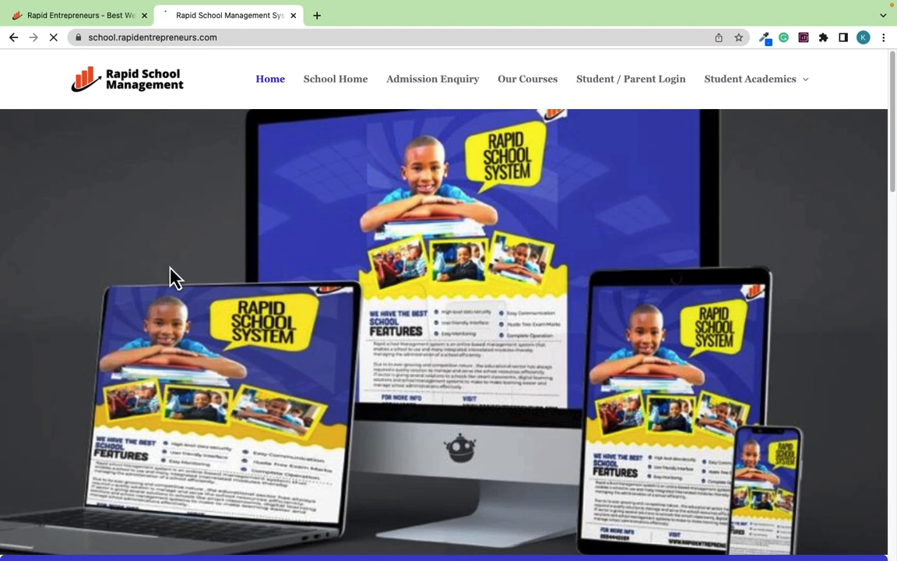
scroll(167, 285, down, 3)
scroll(166, 282, down, 15)
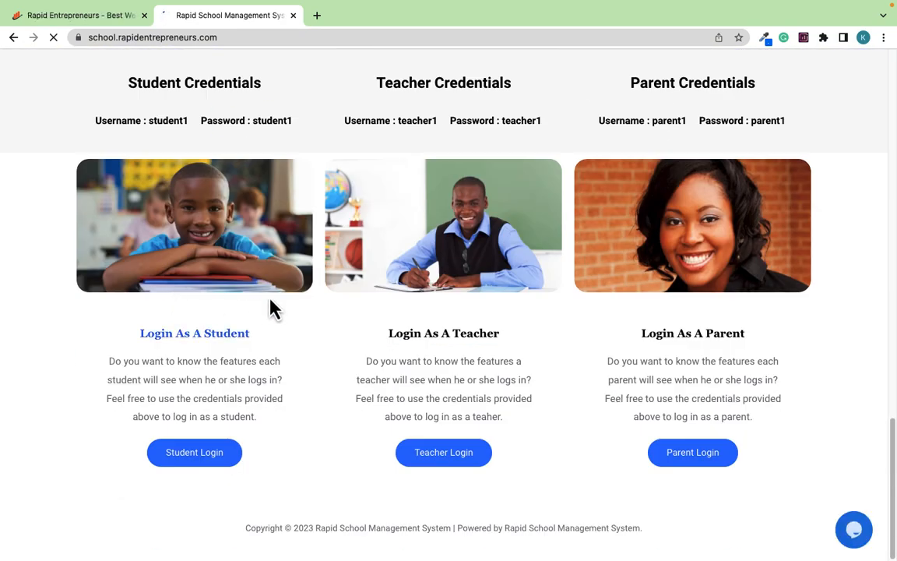
scroll(274, 308, up, 6)
scroll(273, 309, up, 5)
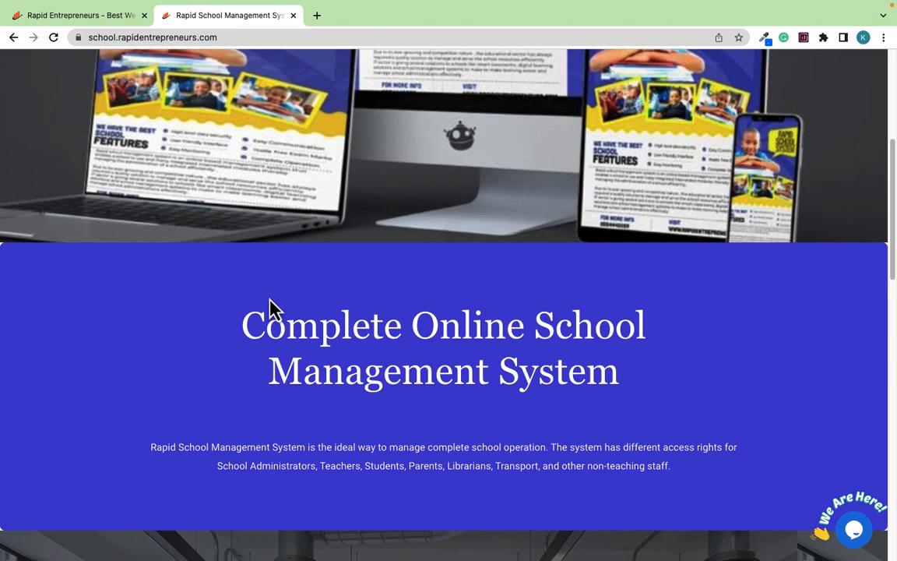
scroll(272, 309, up, 6)
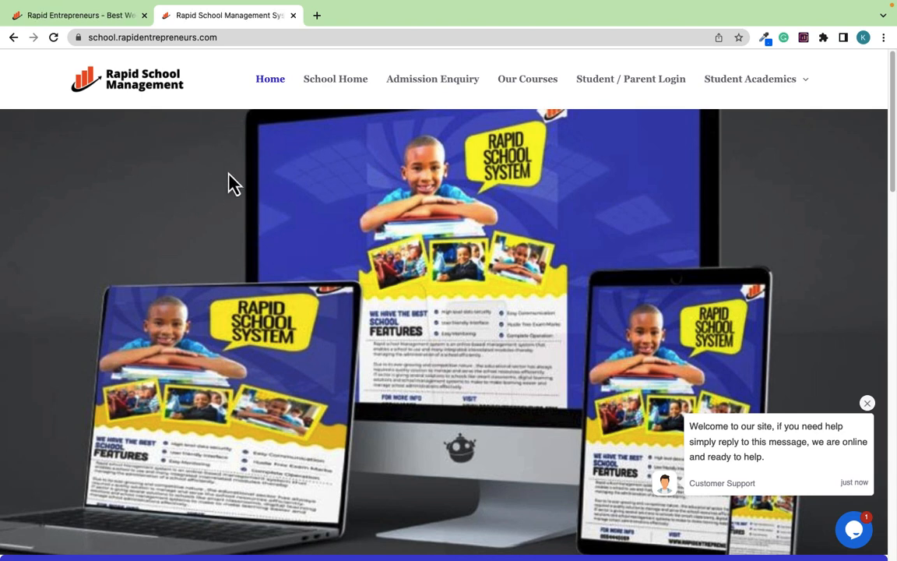
Load hotel.rapidentrepreneurs.com in another new tab.
click(317, 15)
text(ho)
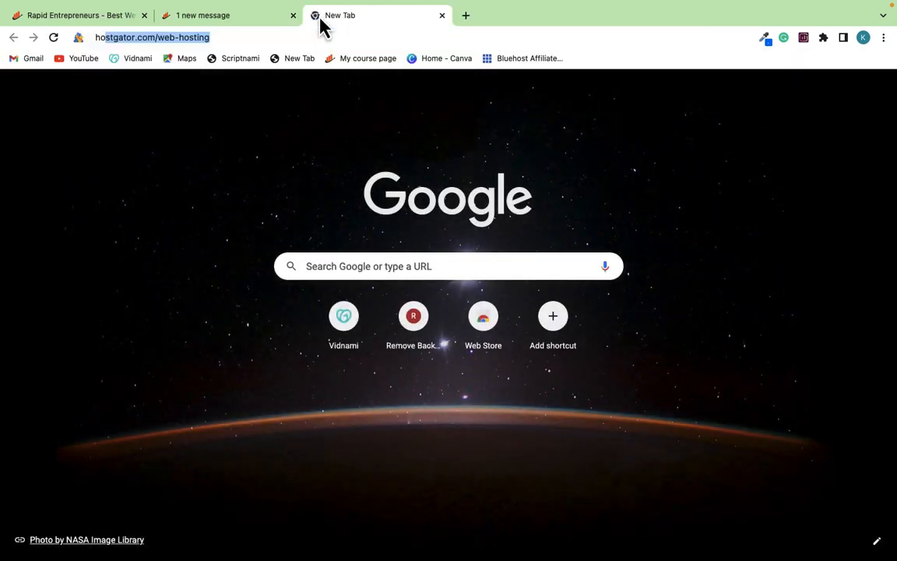
text(tel.rapid)
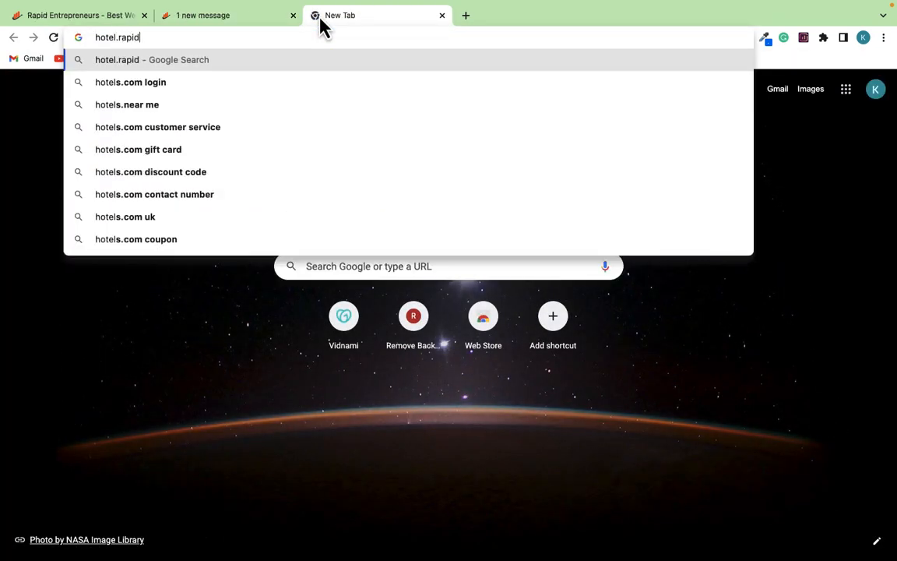
text(entrepr)
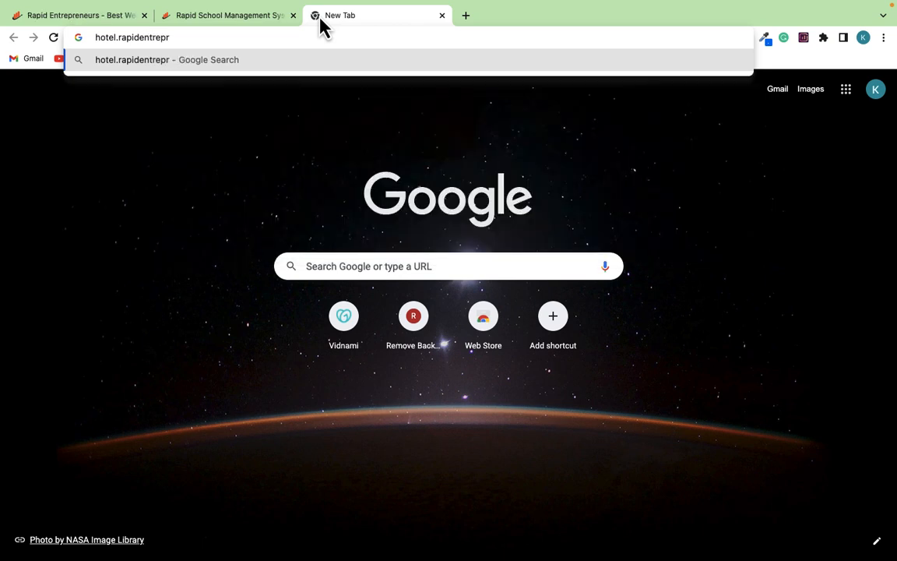
text(eneurs.com)
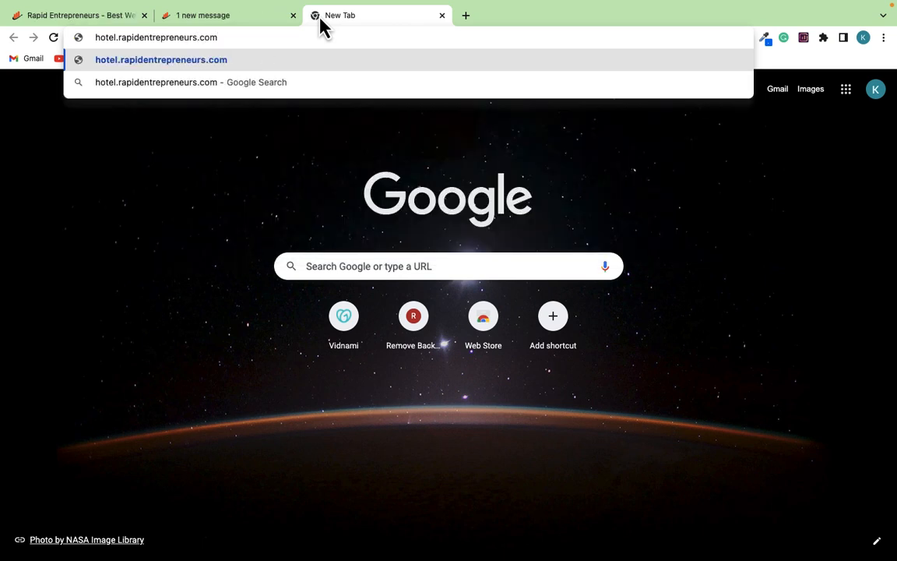
key(Return)
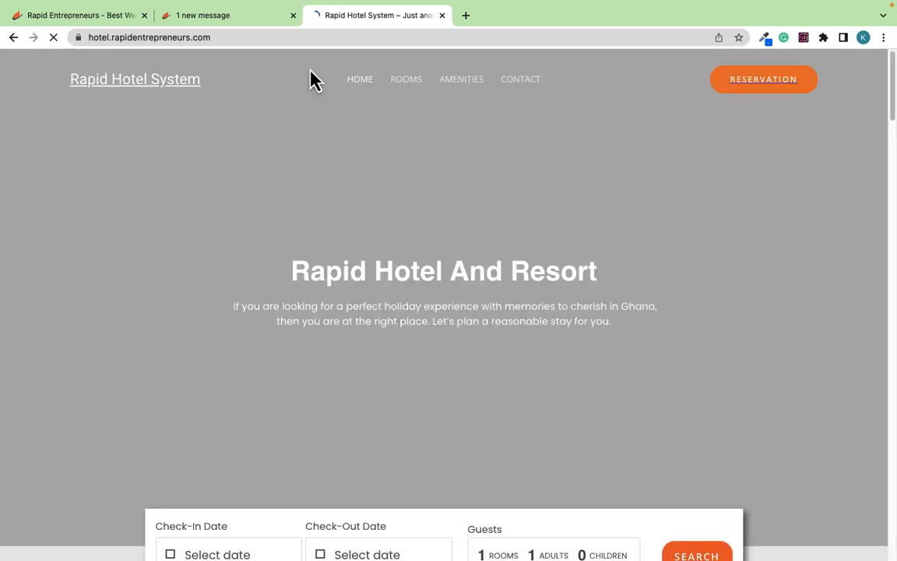
Scroll down to the hotel site's footer, then return to the Rapid Entrepreneurs tab.
scroll(335, 204, down, 1)
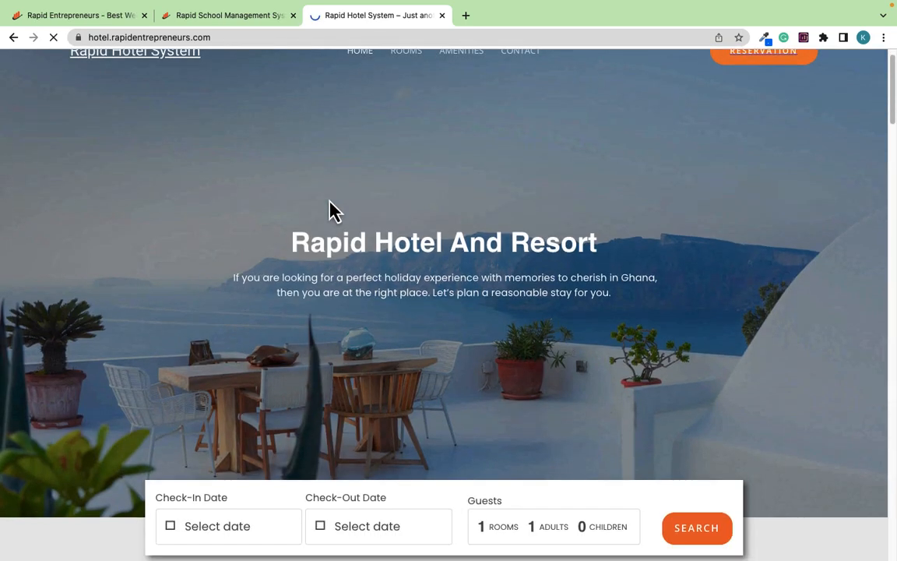
scroll(330, 201, down, 1)
scroll(328, 200, up, 2)
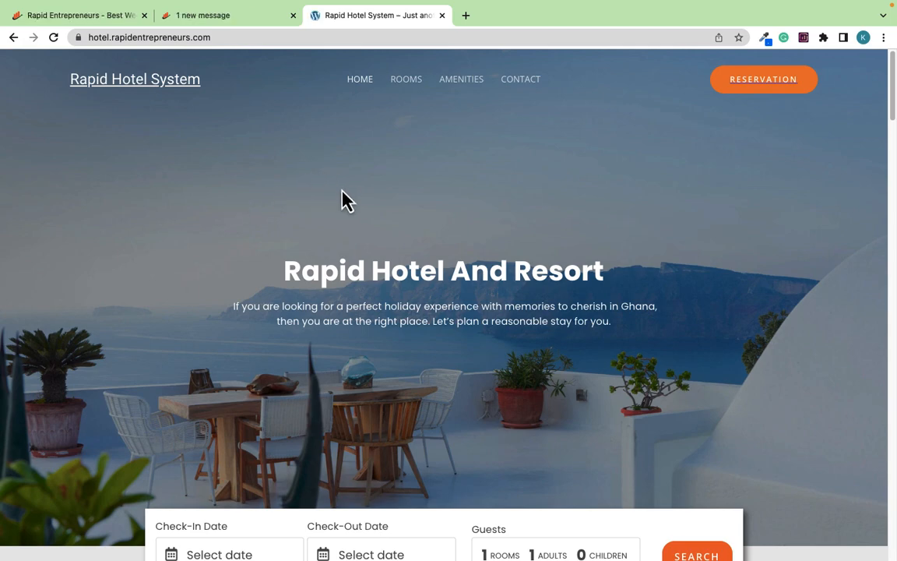
scroll(345, 200, down, 6)
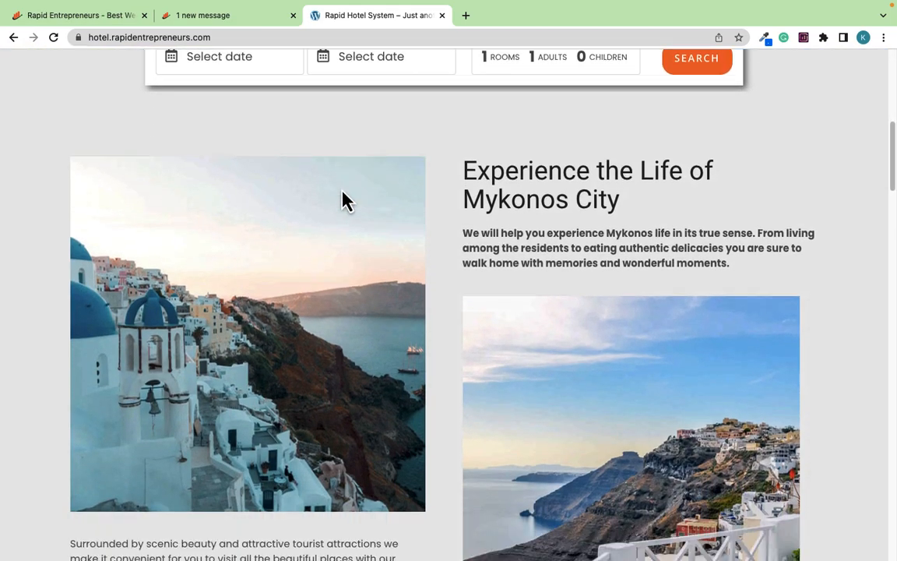
scroll(345, 200, down, 10)
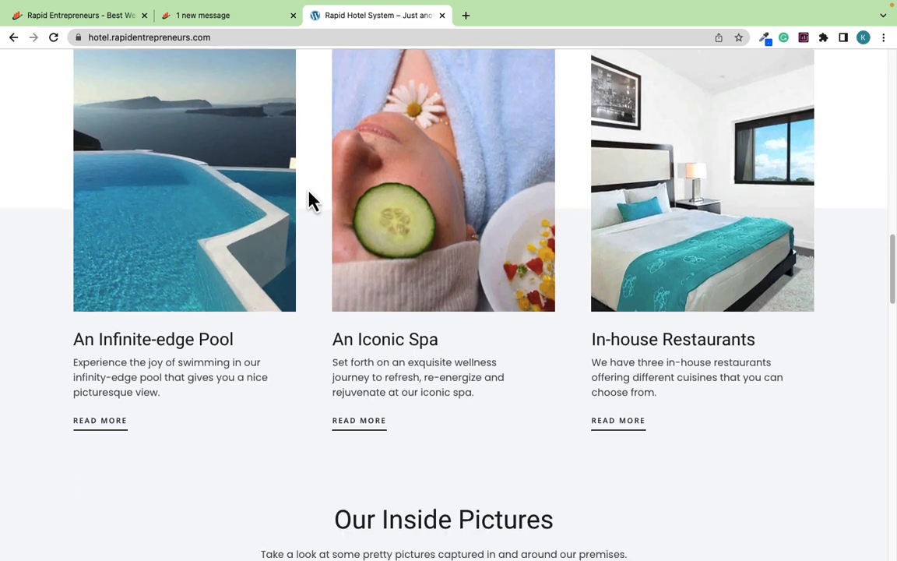
scroll(311, 200, down, 1)
scroll(305, 206, down, 3)
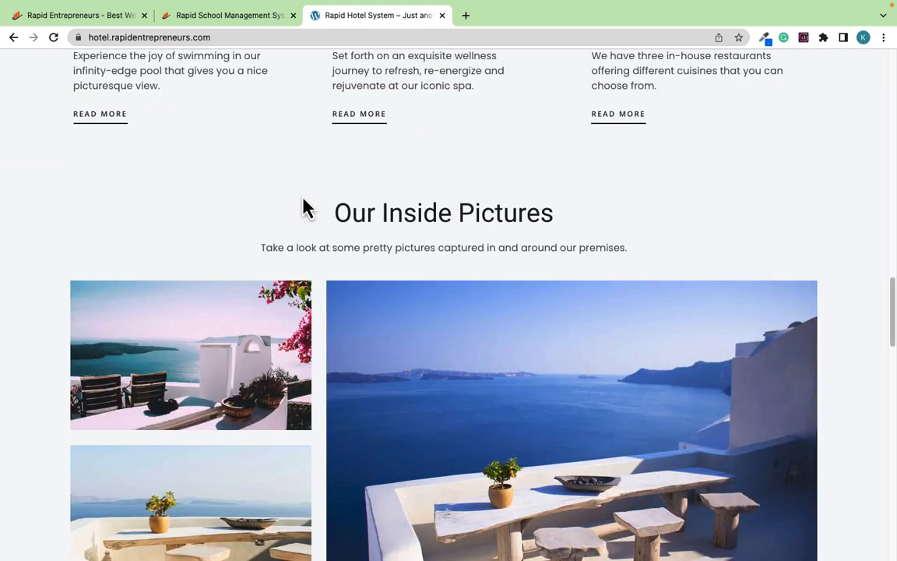
scroll(305, 206, down, 2)
scroll(304, 204, down, 12)
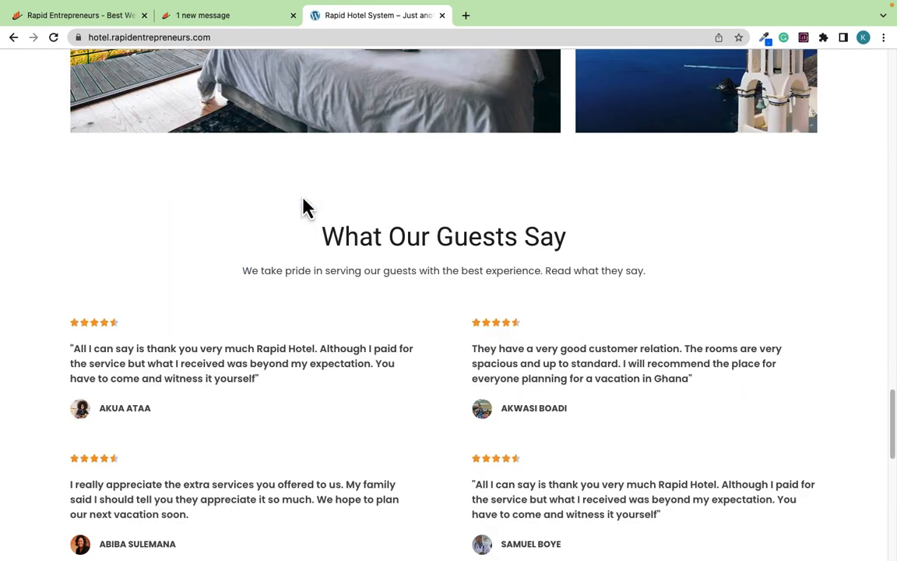
scroll(303, 194, down, 5)
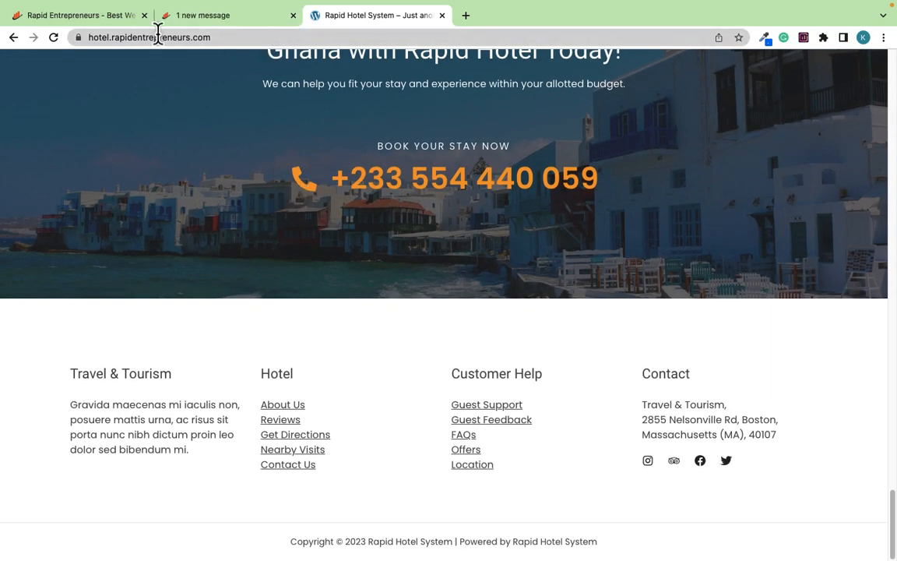
click(87, 19)
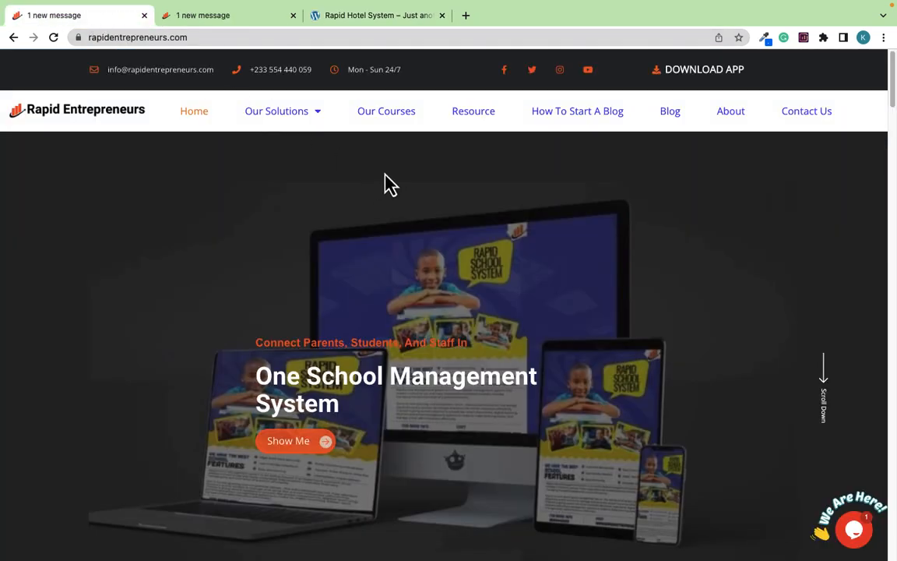
From the Resource page's HostGator section, follow the Get The Best Discount link.
click(473, 112)
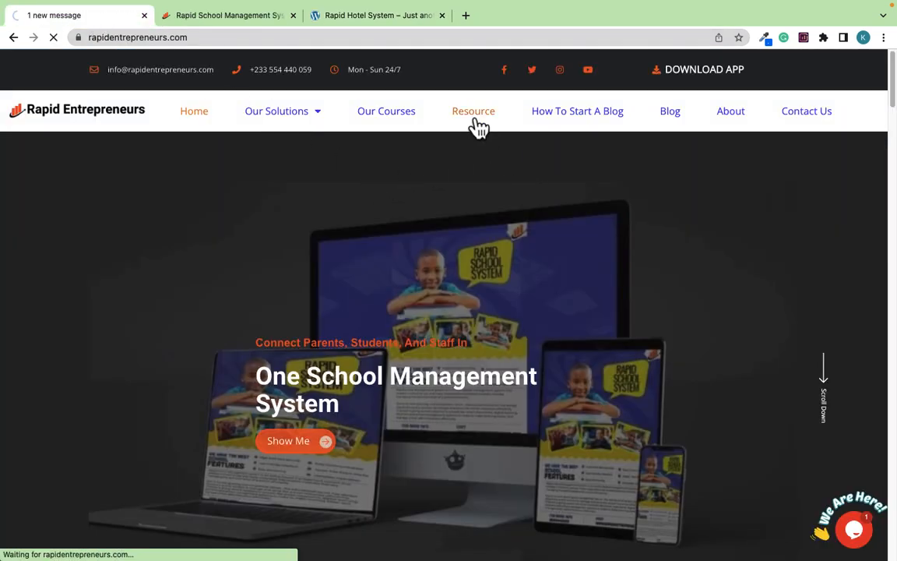
scroll(475, 187, down, 5)
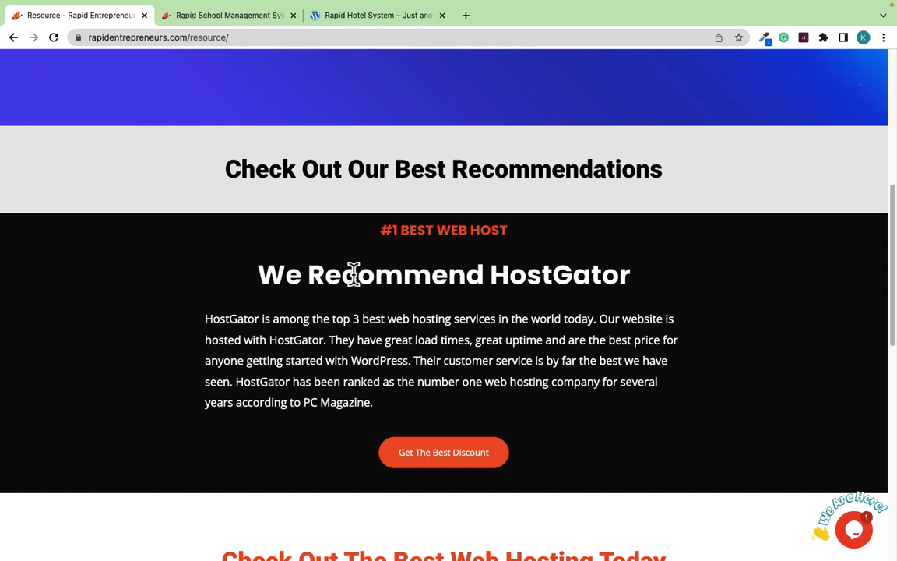
scroll(353, 274, down, 2)
scroll(353, 274, down, 2)
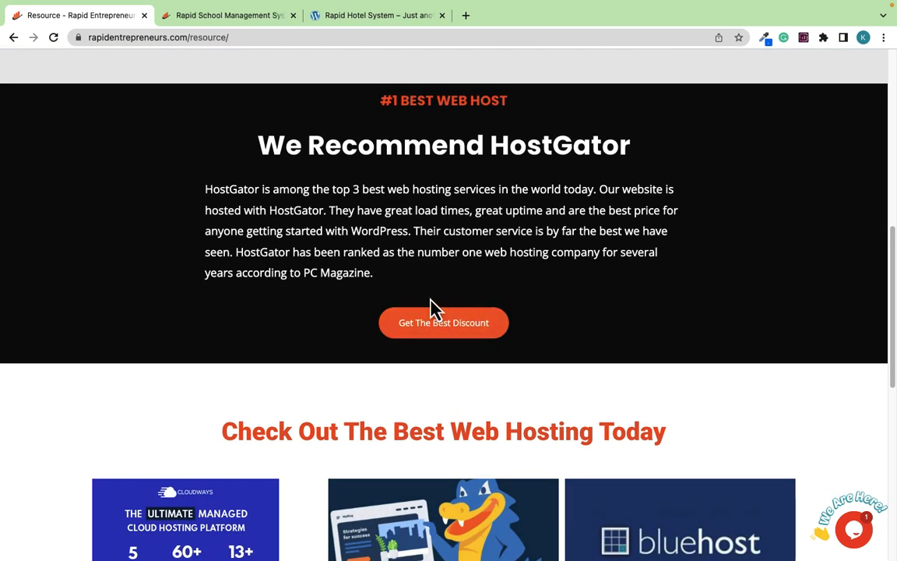
click(405, 331)
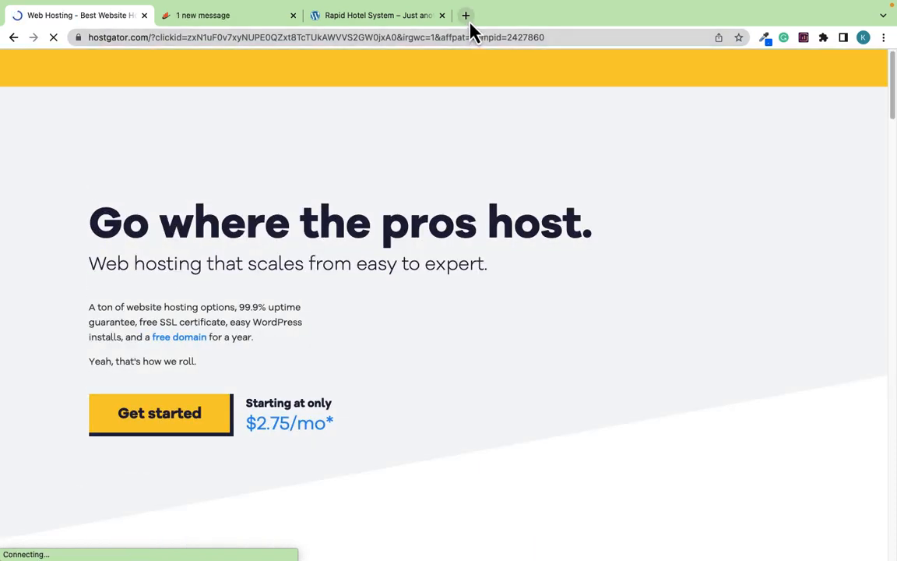
Load rapidentrepreneurs.com/hostgator in a new tab.
click(466, 15)
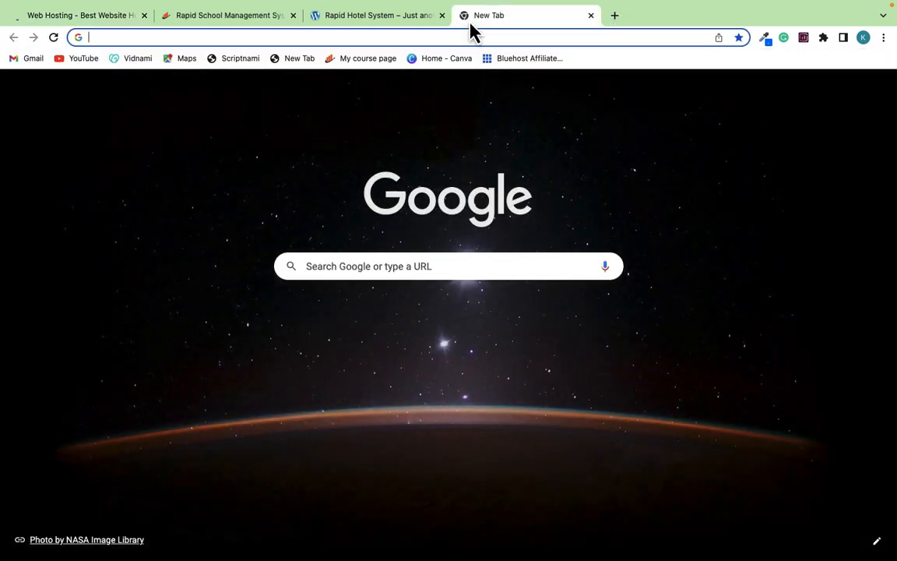
text(rapidentrepreneurs.com)
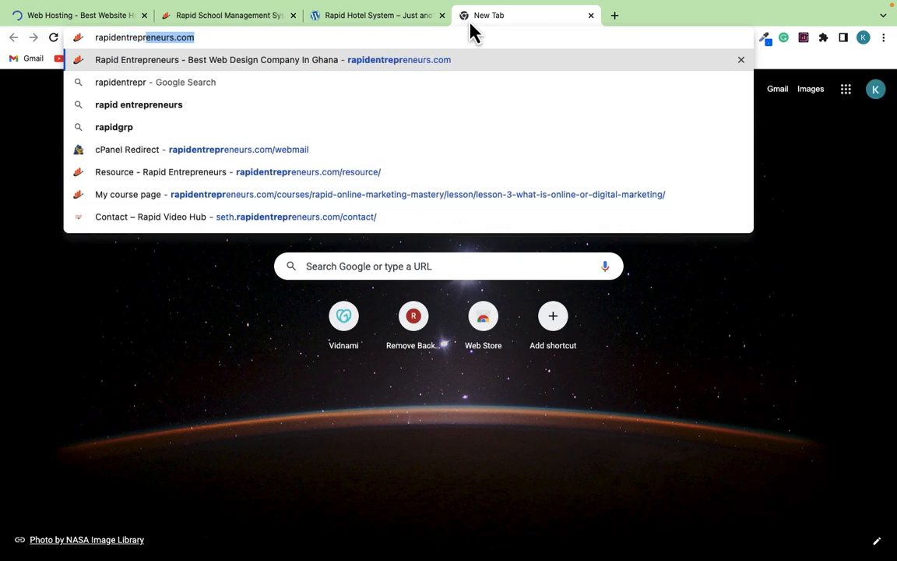
key(Right)
text(/)
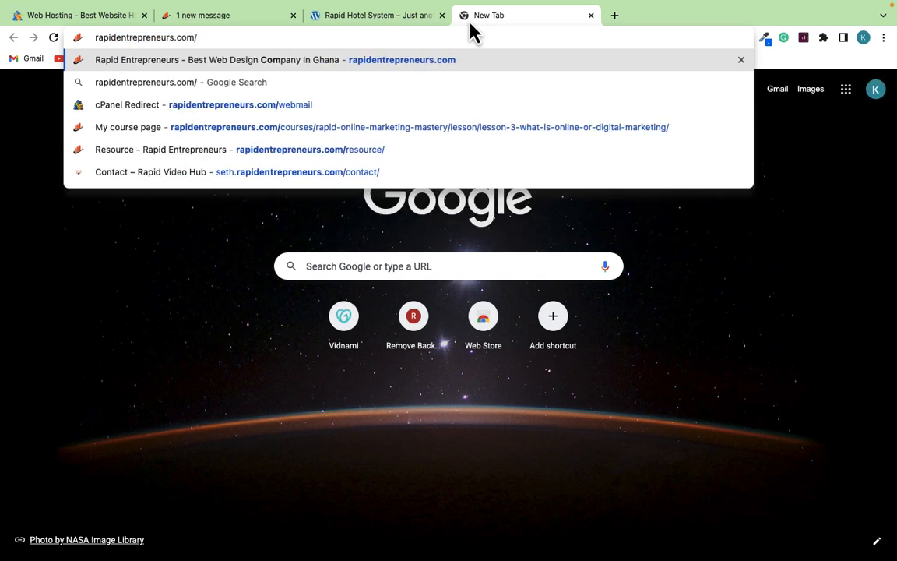
text(hostgat)
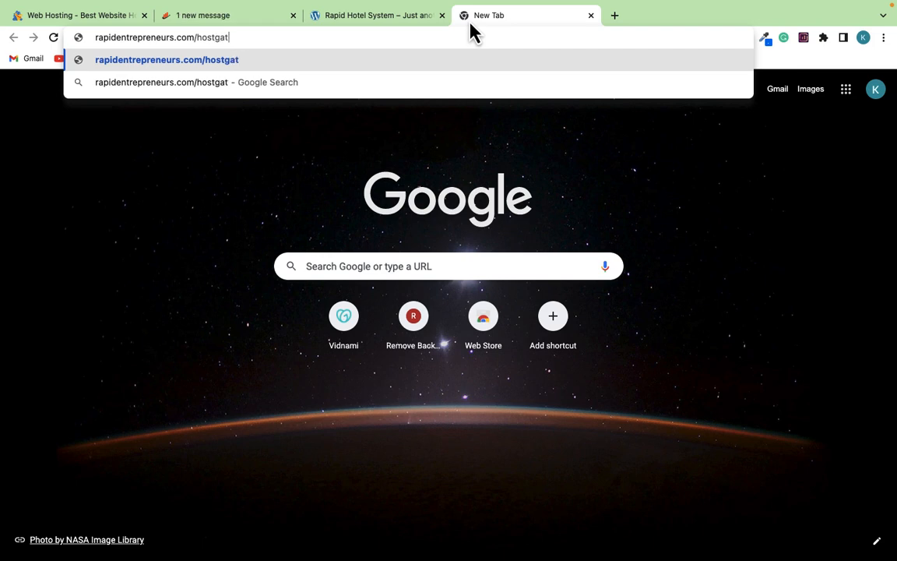
text(or)
key(Return)
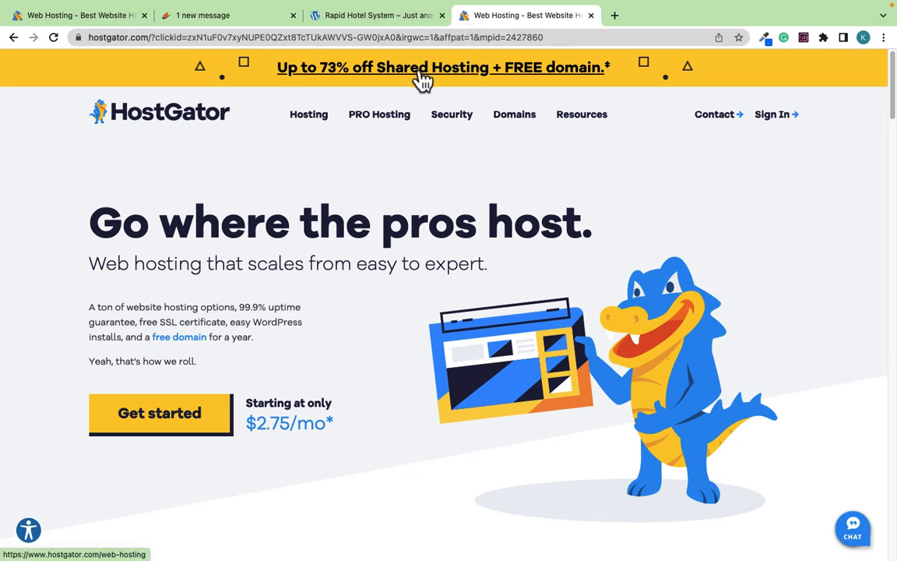
Open Shared Hosting and compare the Hatchling ($2.75), Baby ($3.50) and eCommerce ($5.25) plans.
mouse_move(308, 117)
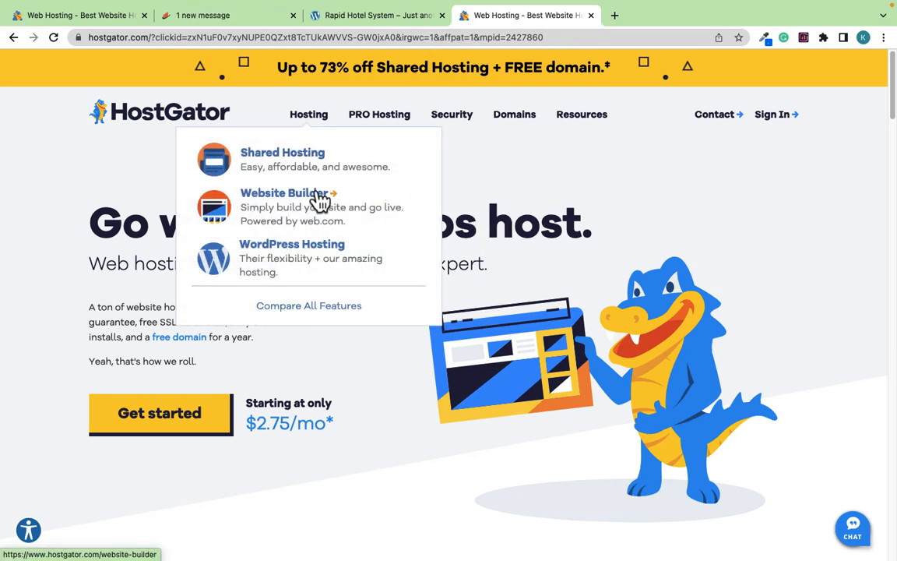
click(164, 427)
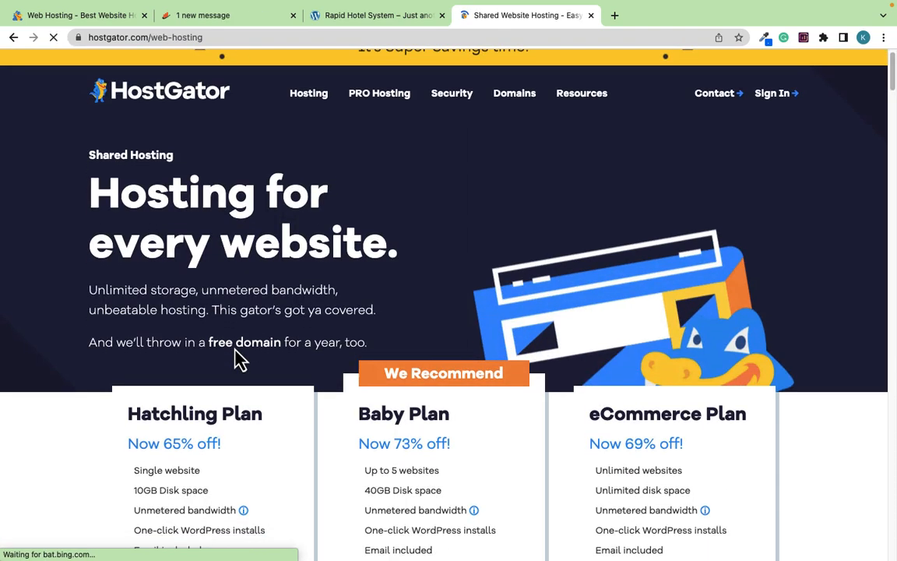
scroll(238, 361, down, 3)
scroll(238, 361, down, 3)
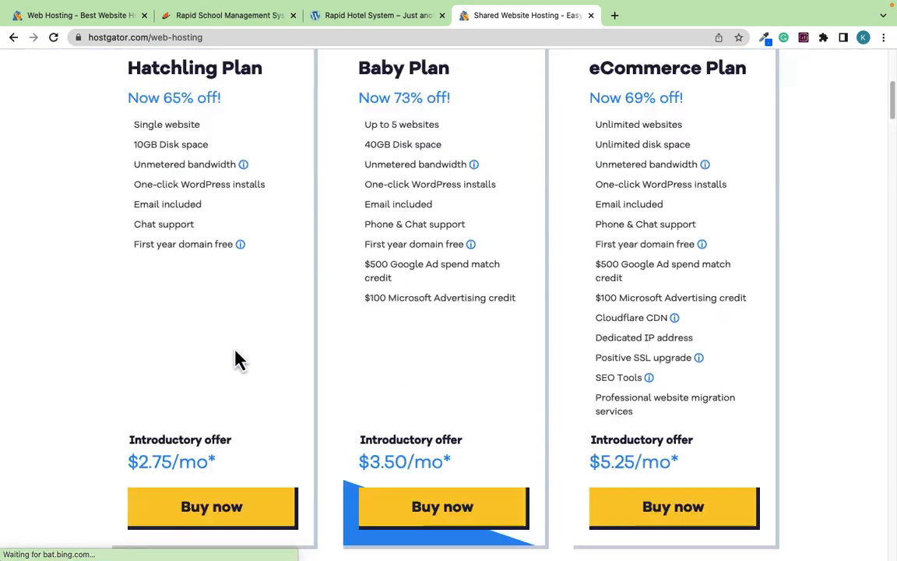
scroll(292, 397, up, 3)
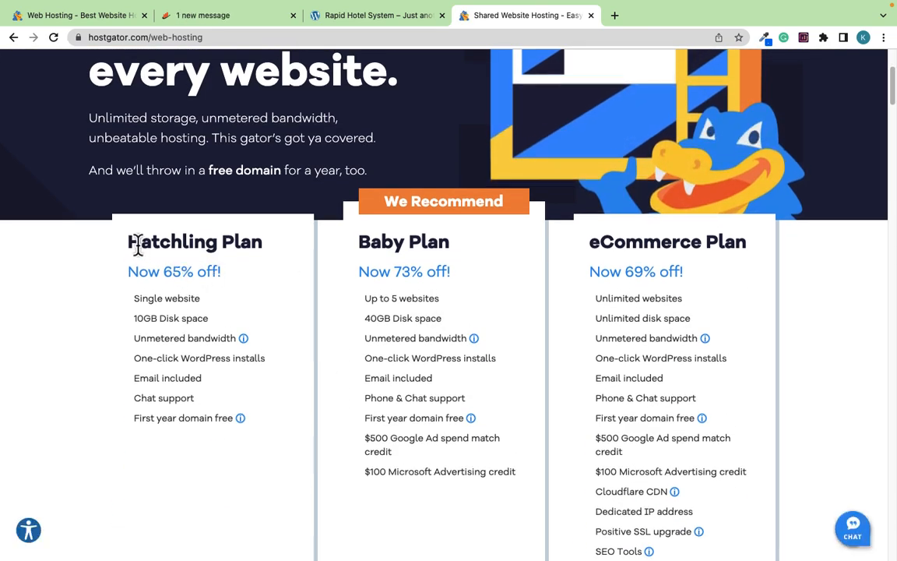
drag(140, 242, 256, 251)
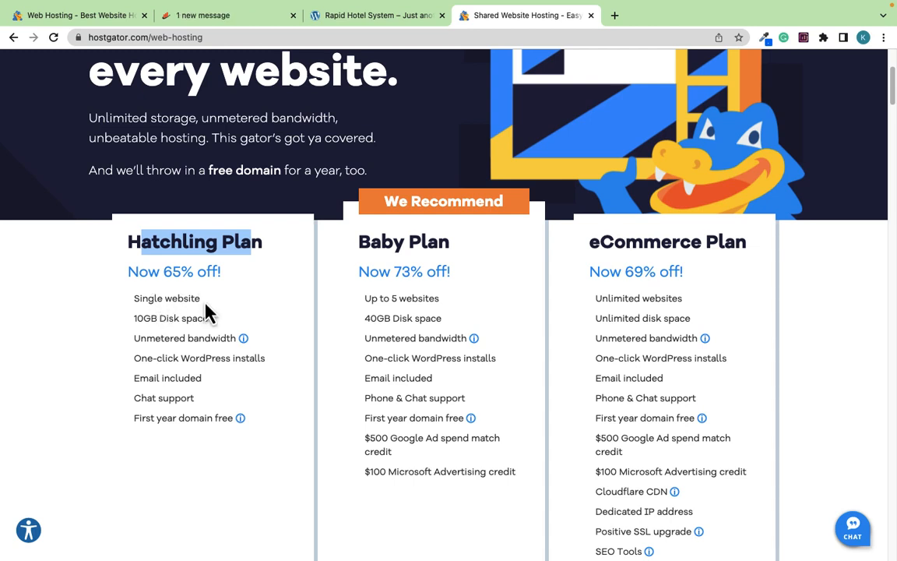
drag(364, 299, 452, 308)
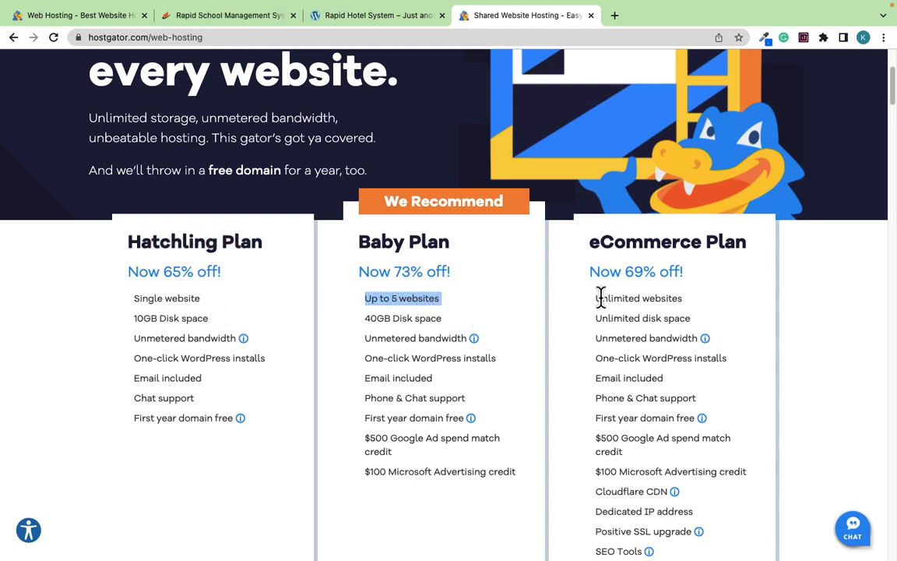
drag(597, 300, 697, 315)
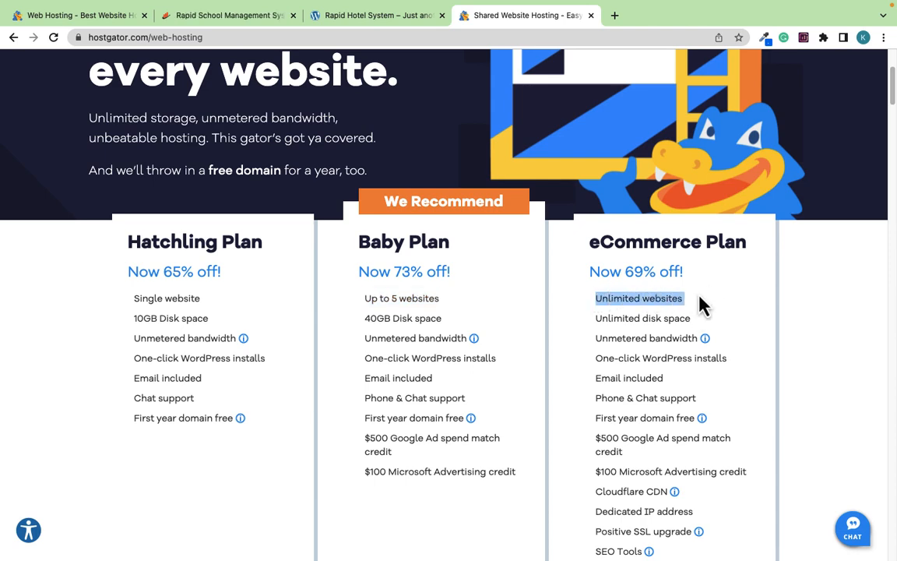
scroll(479, 306, down, 2)
scroll(479, 306, down, 5)
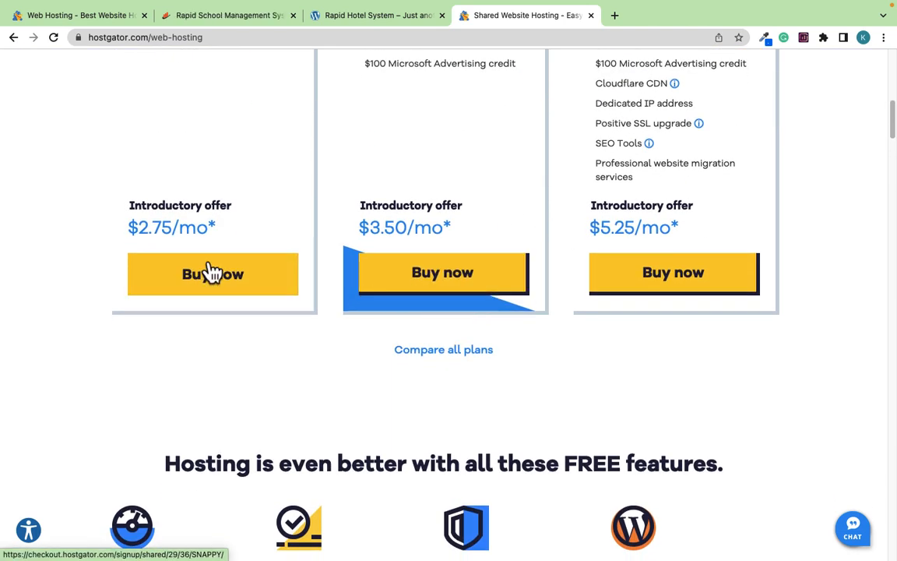
Start buying Hatchling at $2.75/mo and search the domain 'dkfff;f', a .com free for one year.
click(205, 278)
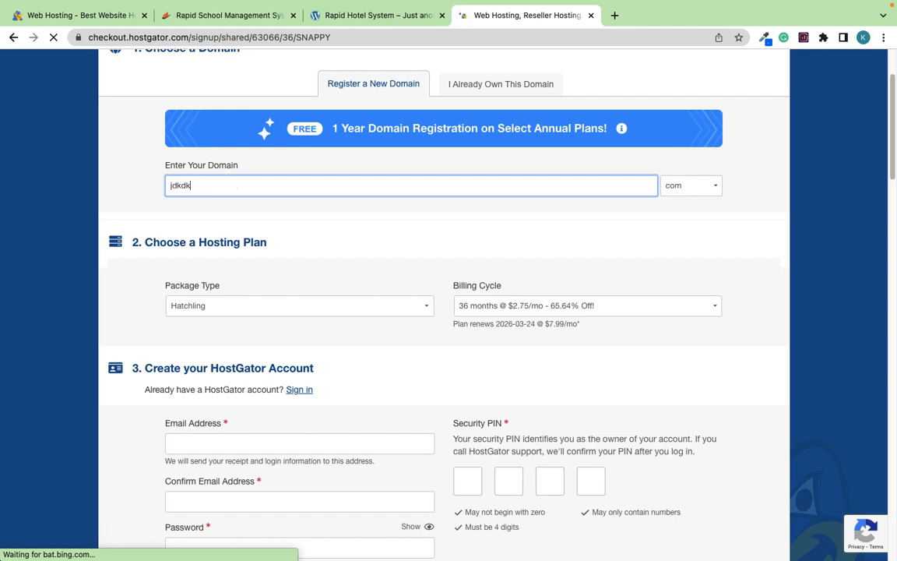
text(dkfff;f)
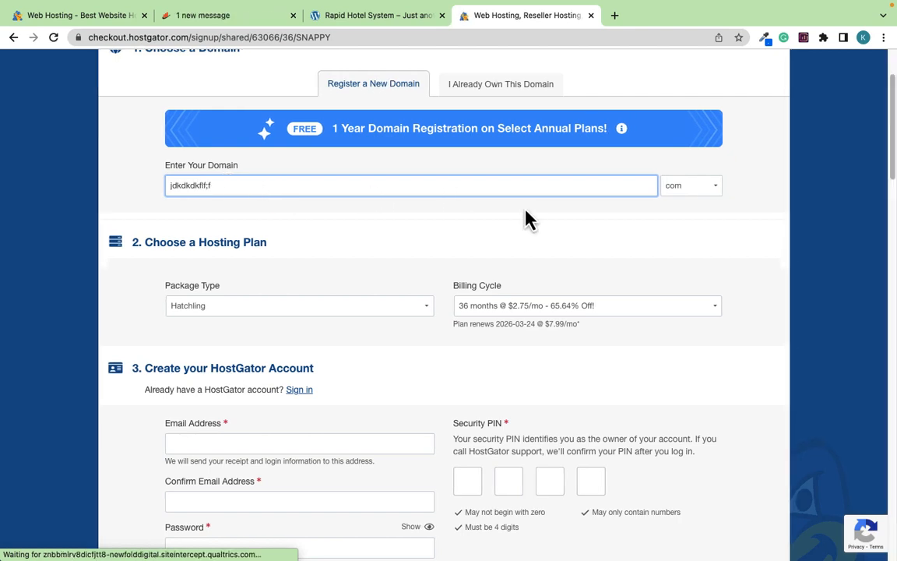
click(677, 191)
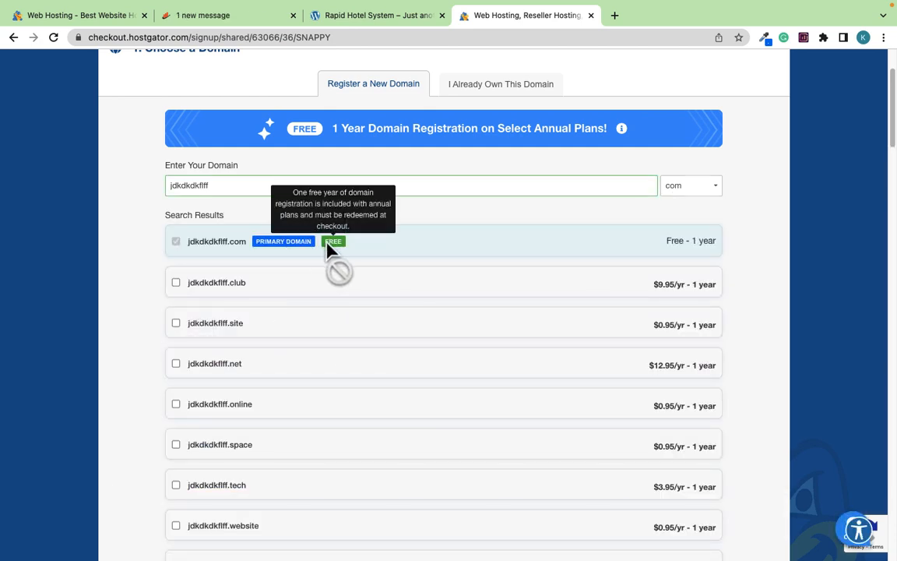
scroll(349, 366, down, 15)
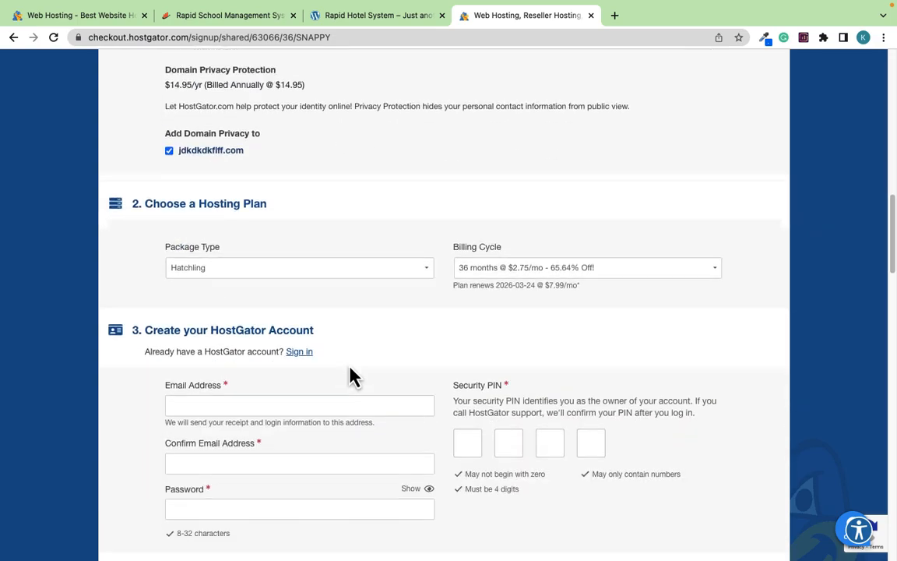
scroll(348, 366, down, 10)
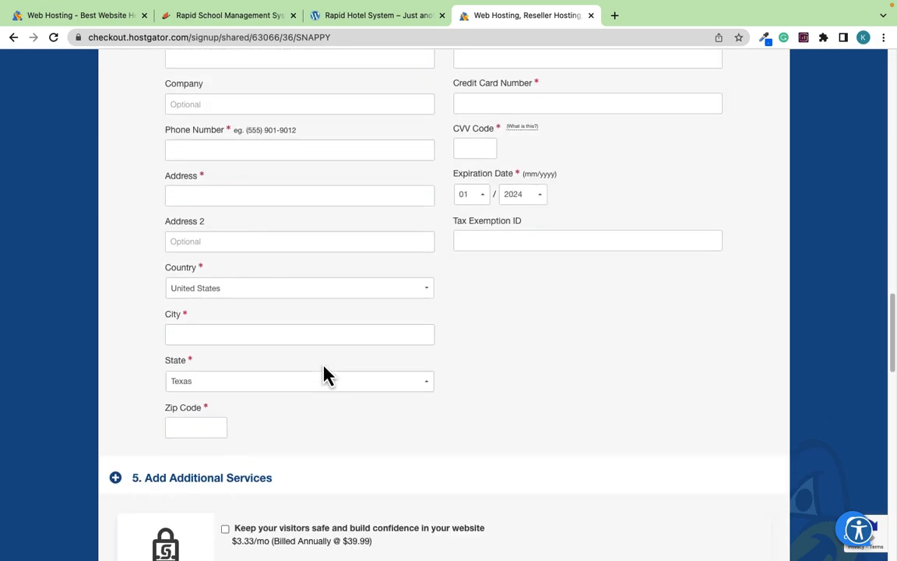
scroll(327, 376, up, 3)
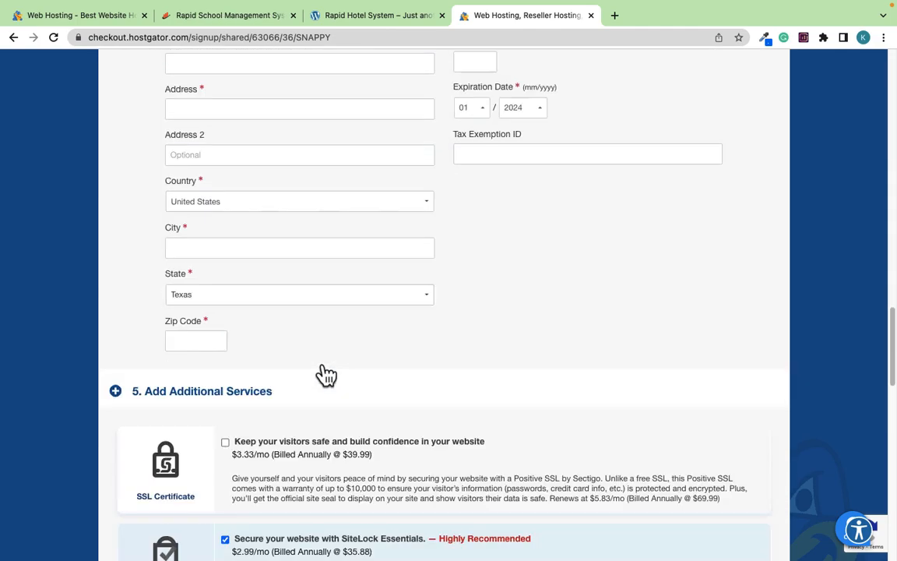
scroll(320, 376, down, 4)
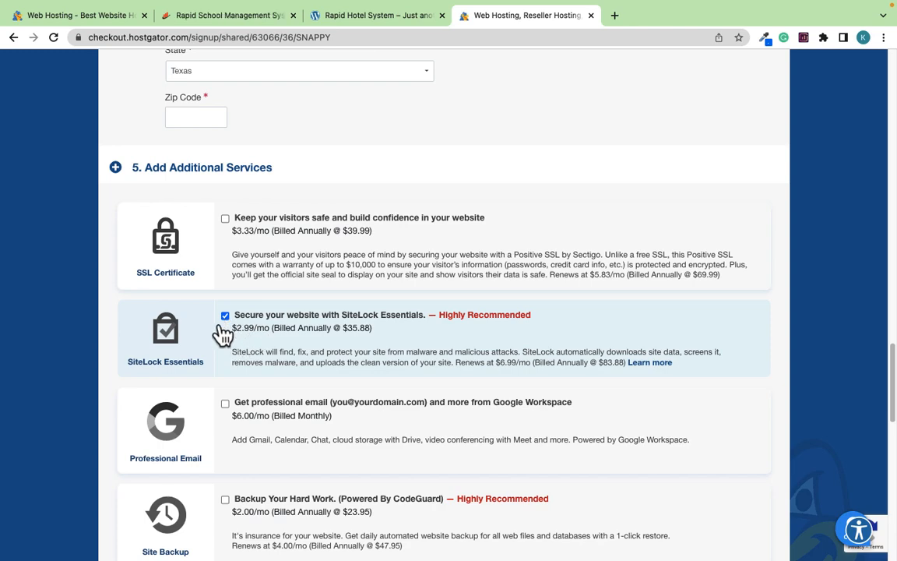
Uncheck the SiteLock Essentials add-on in the order.
click(225, 318)
scroll(236, 296, down, 5)
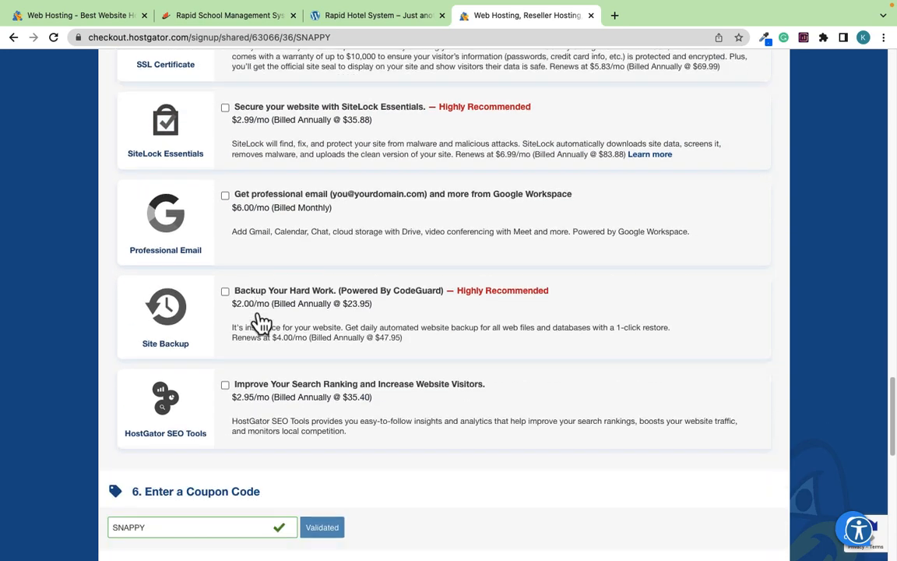
scroll(260, 320, up, 8)
scroll(261, 321, up, 3)
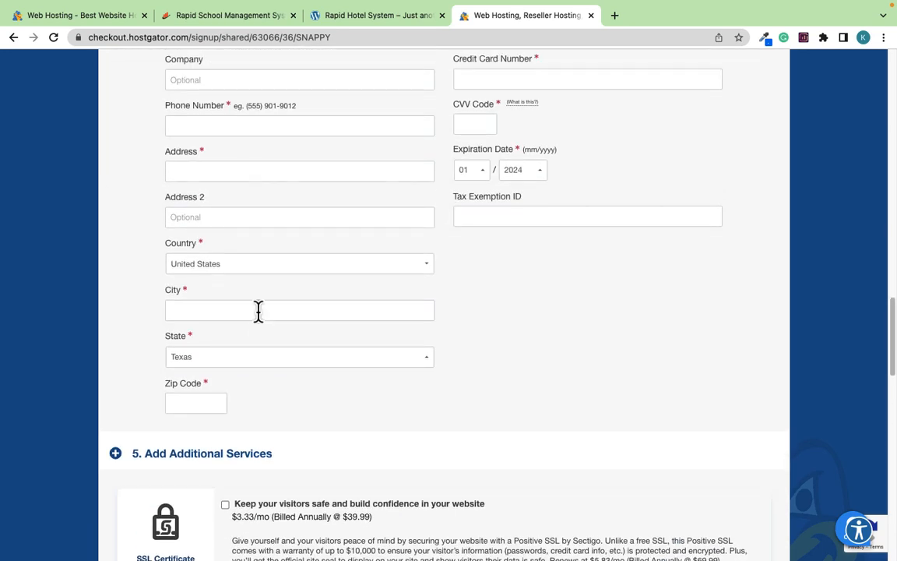
scroll(258, 315, up, 15)
Show the billing cycle options for the Hatchling hosting plan.
scroll(260, 320, down, 20)
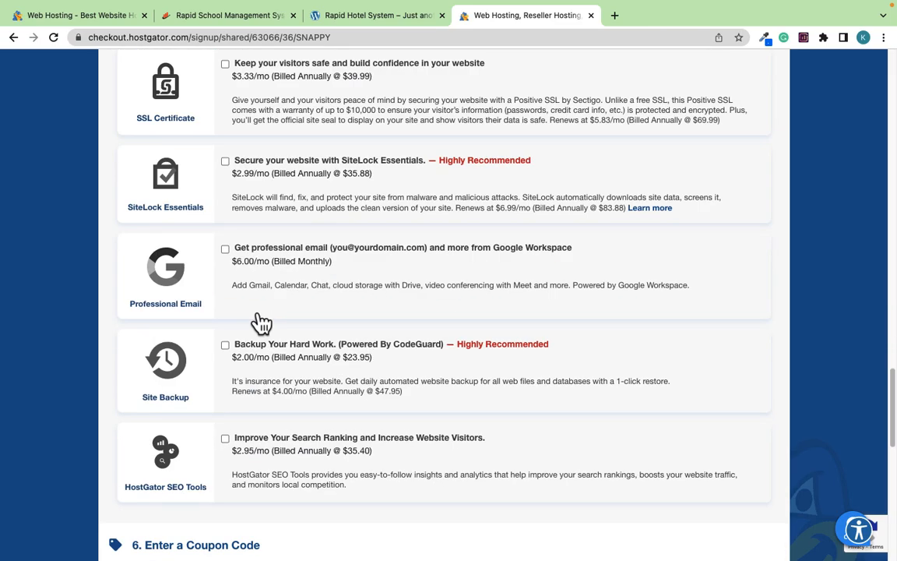
scroll(261, 322, up, 10)
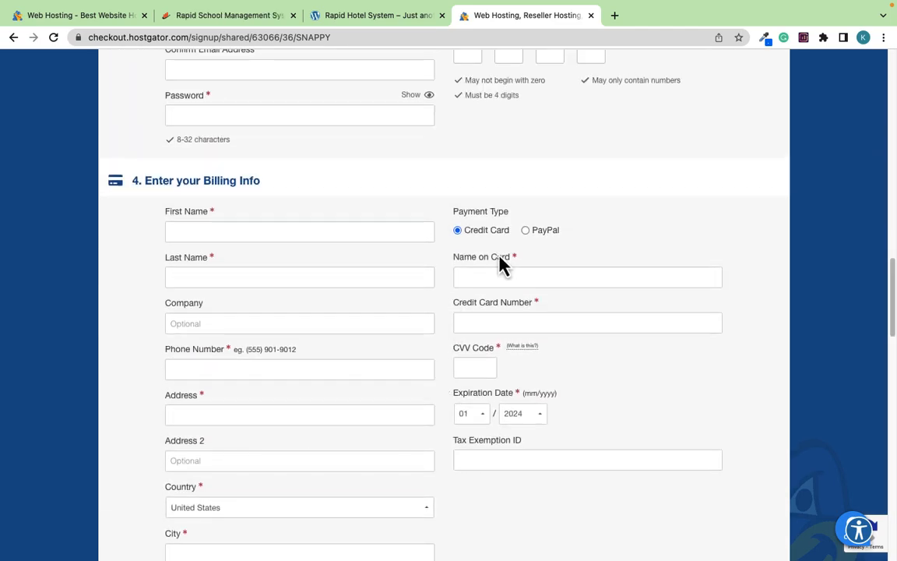
scroll(499, 257, up, 9)
click(513, 246)
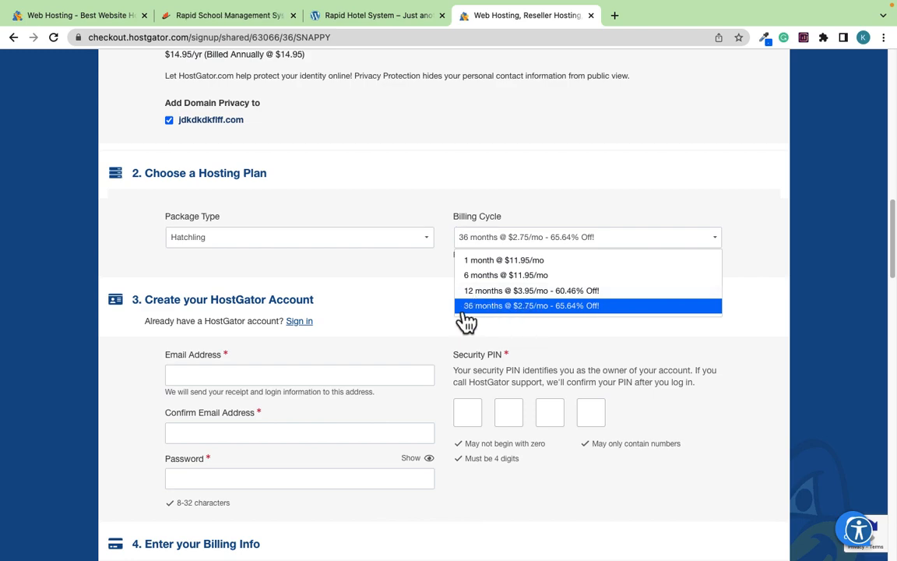
Switch the Hatchling billing cycle to 12 months at $3.95/mo.
click(503, 293)
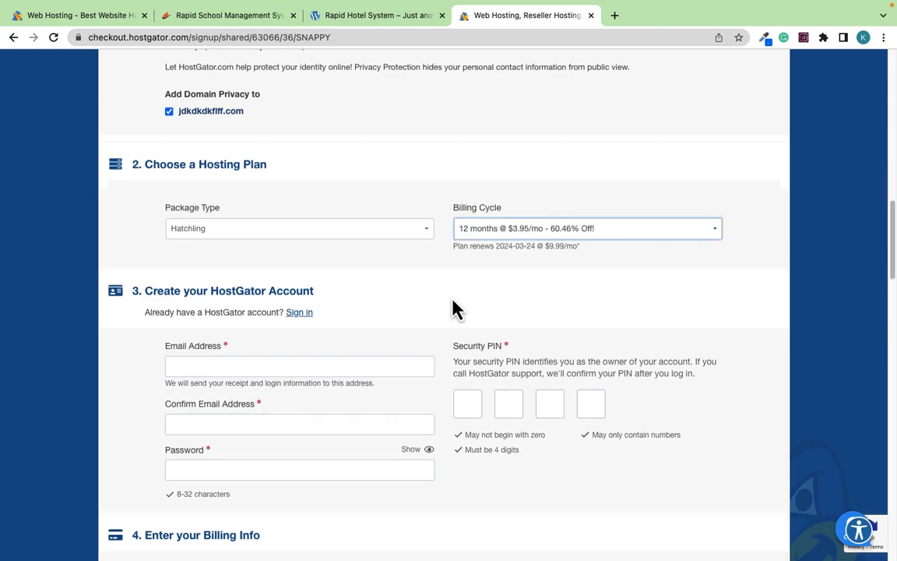
scroll(455, 308, down, 20)
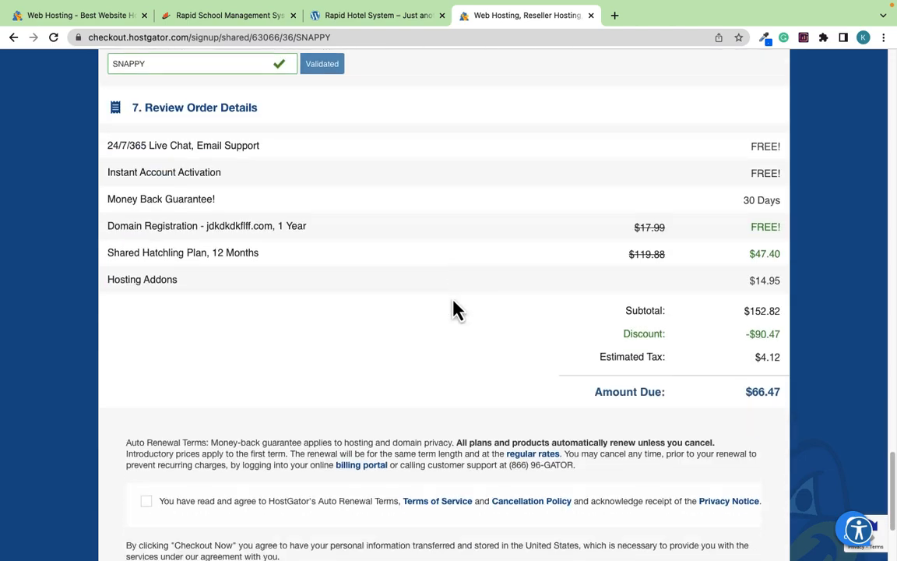
scroll(455, 309, down, 5)
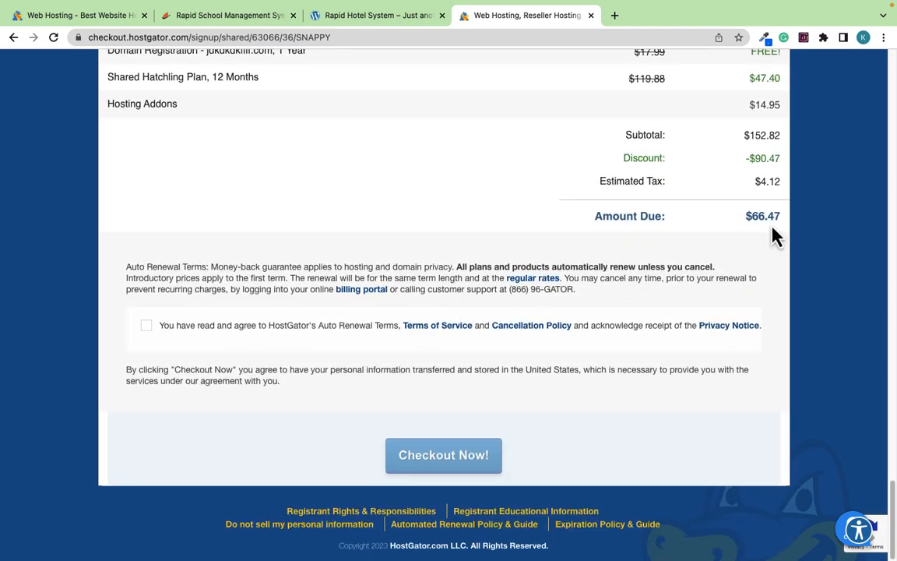
scroll(543, 288, up, 10)
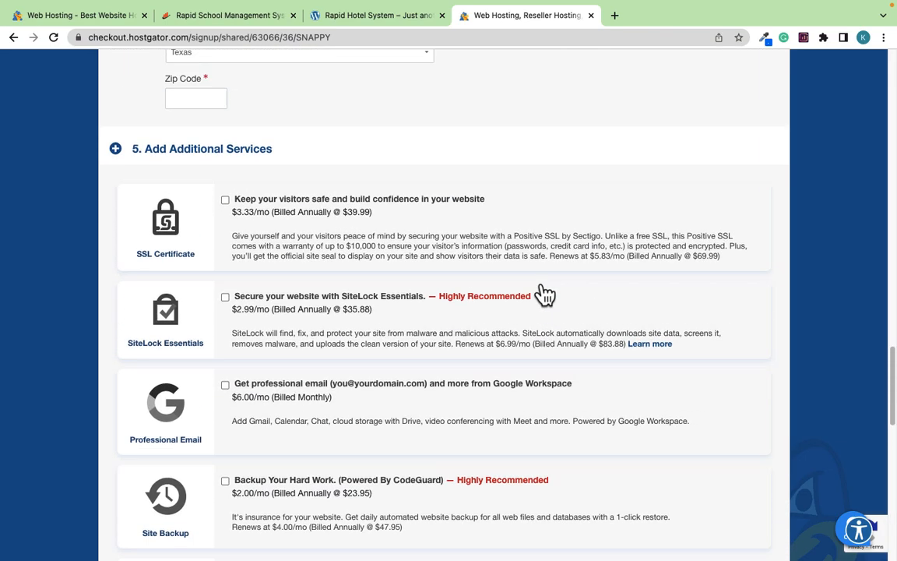
scroll(545, 294, up, 7)
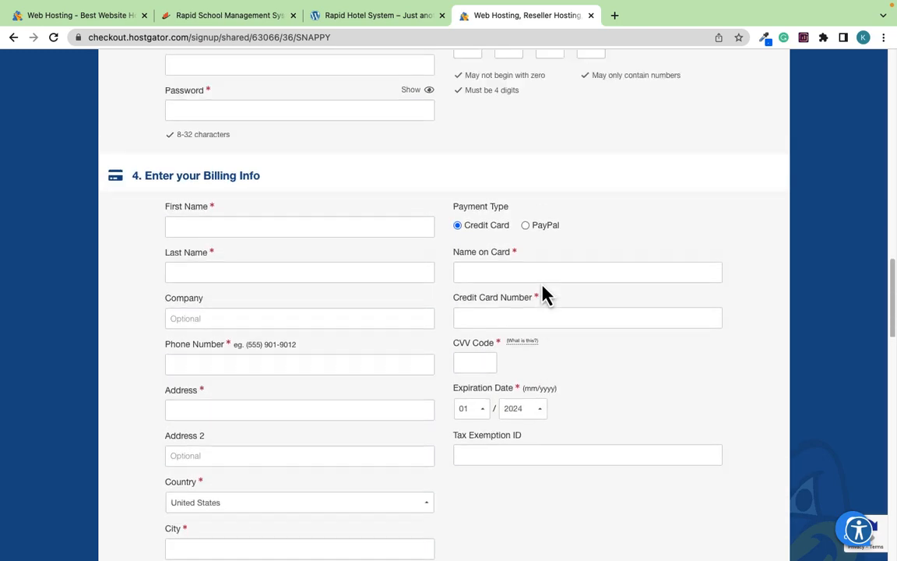
scroll(545, 294, up, 8)
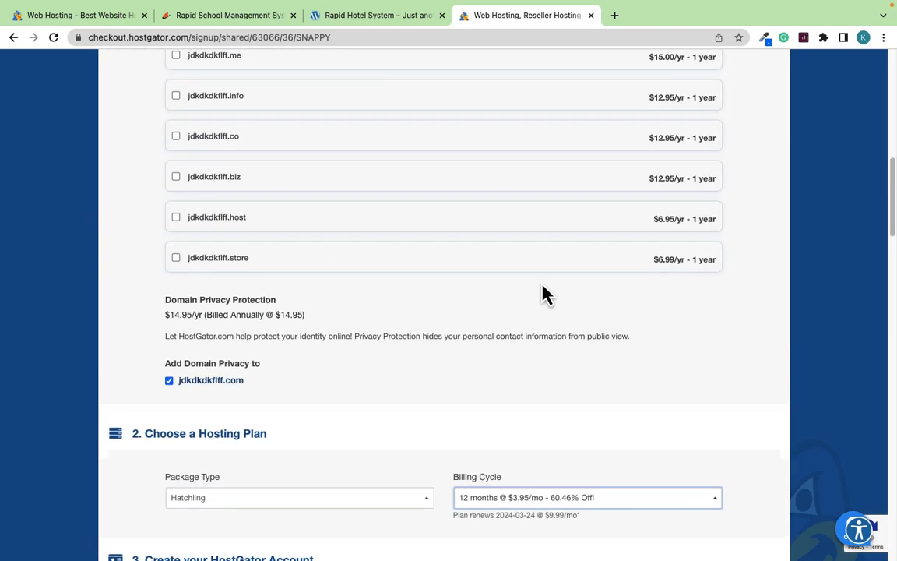
Remove domain privacy protection and review the $50.53 total under coupon SNAPPY.
click(167, 384)
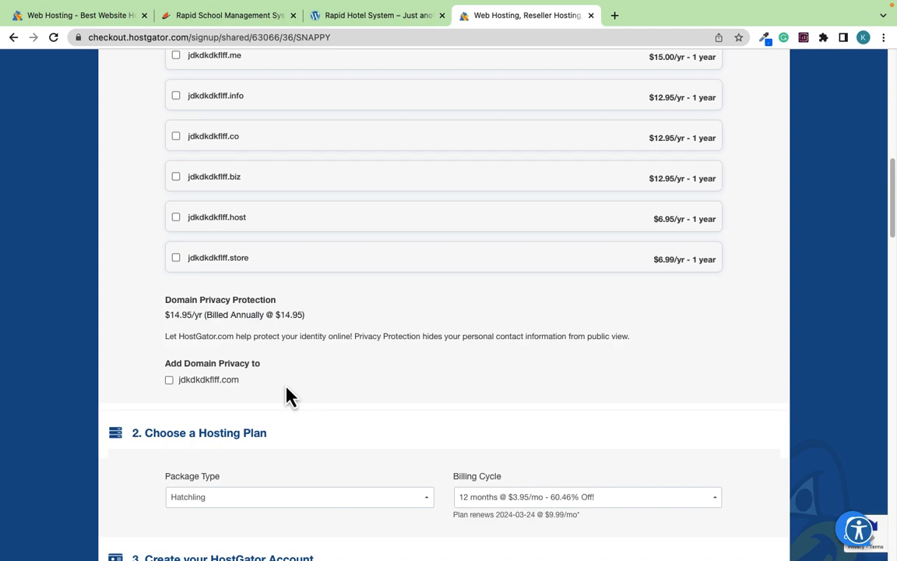
scroll(286, 396, down, 3)
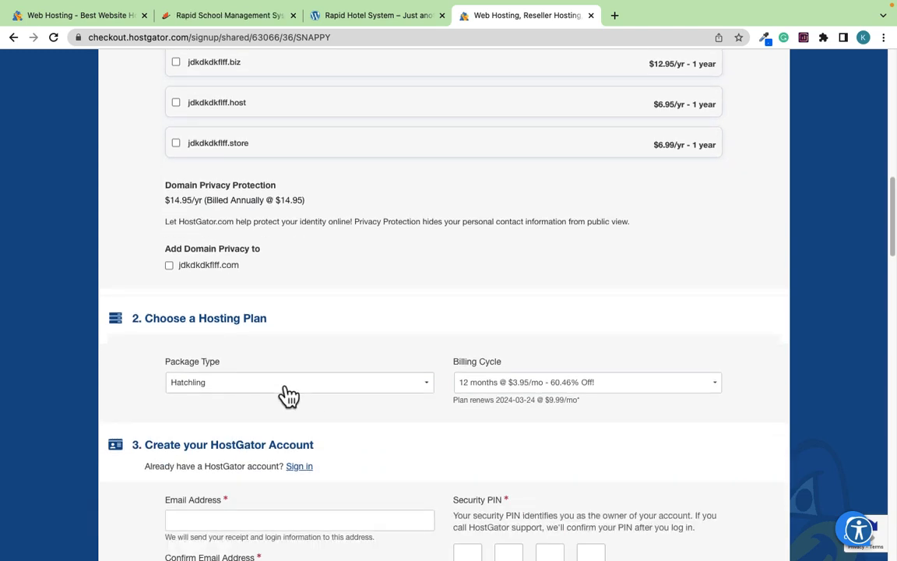
scroll(288, 395, down, 12)
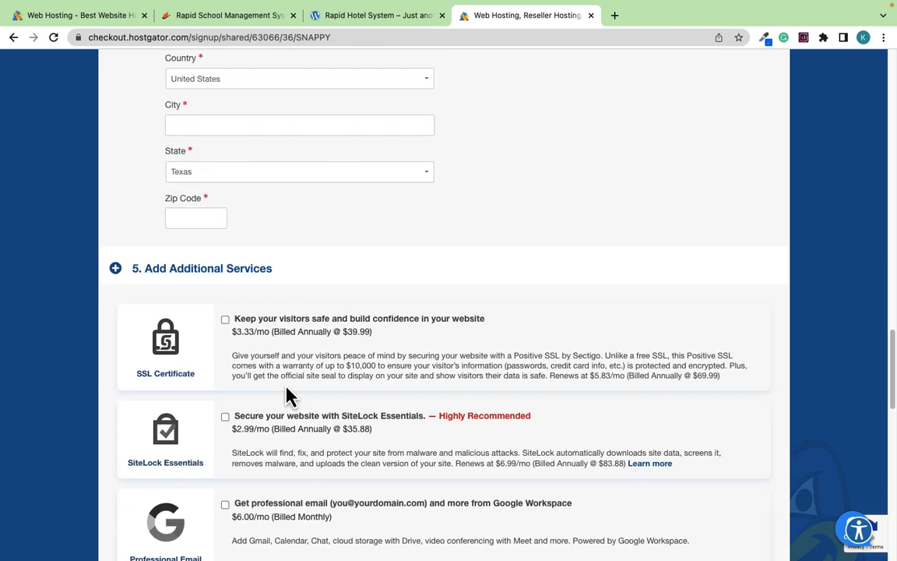
scroll(288, 395, down, 15)
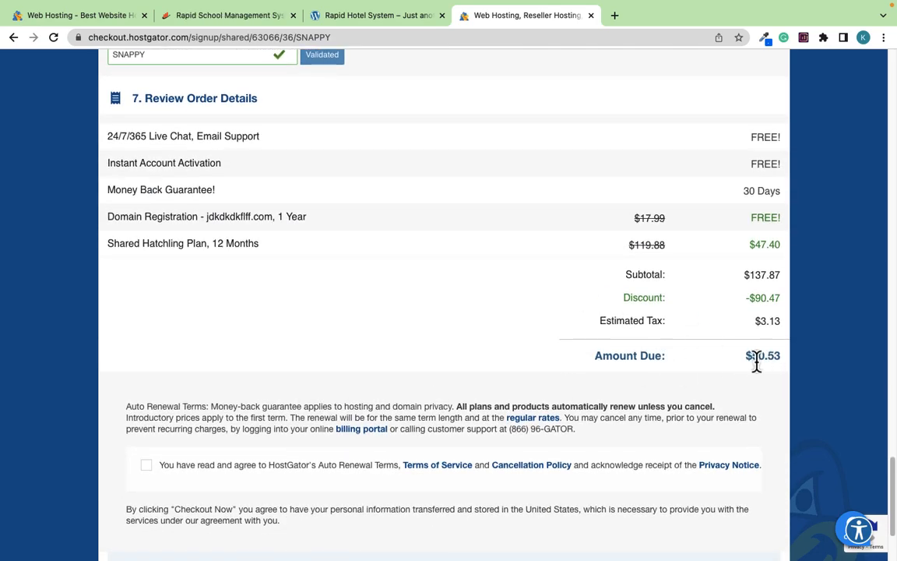
scroll(372, 326, up, 8)
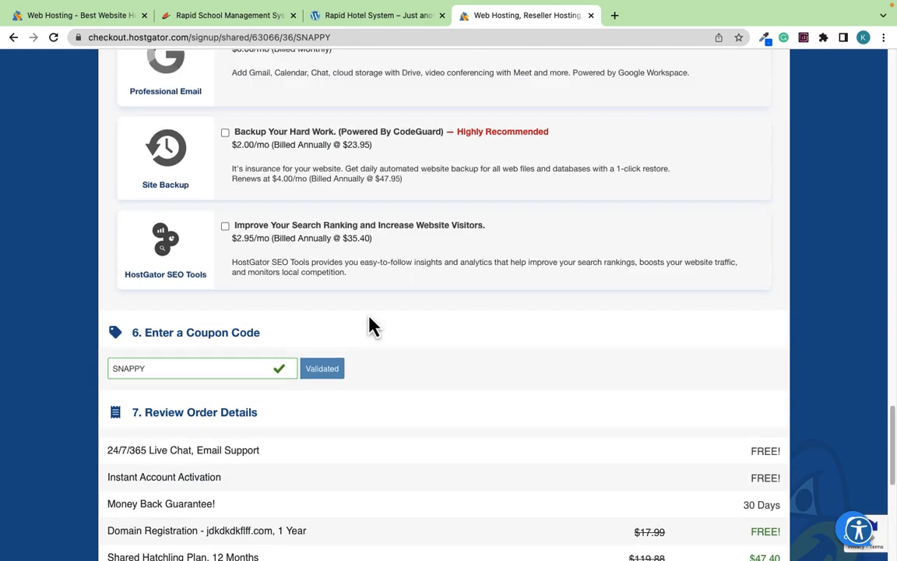
scroll(372, 326, up, 2)
Replace coupon SNAPPY with rapid10 and validate it, cutting the amount due to $49.23.
drag(197, 456, 87, 466)
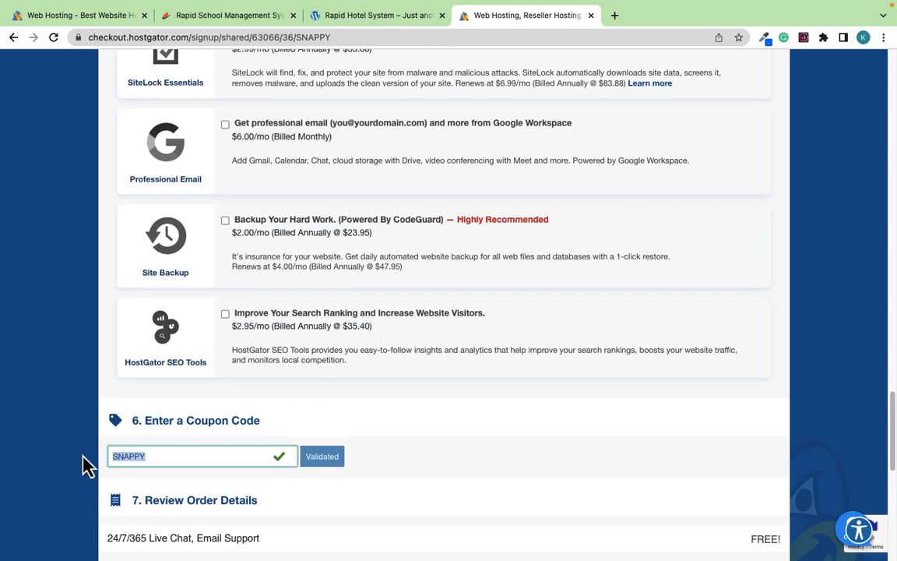
text(rap)
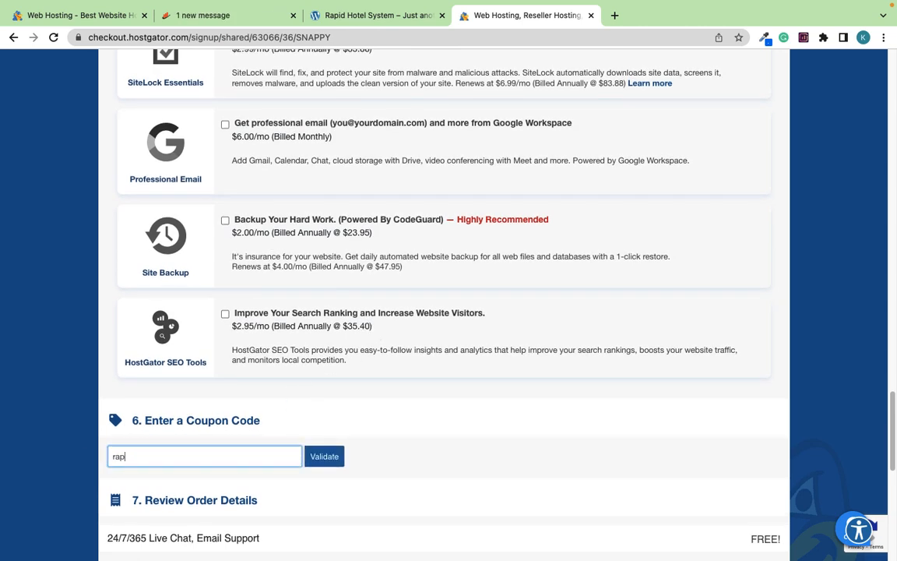
text(id10)
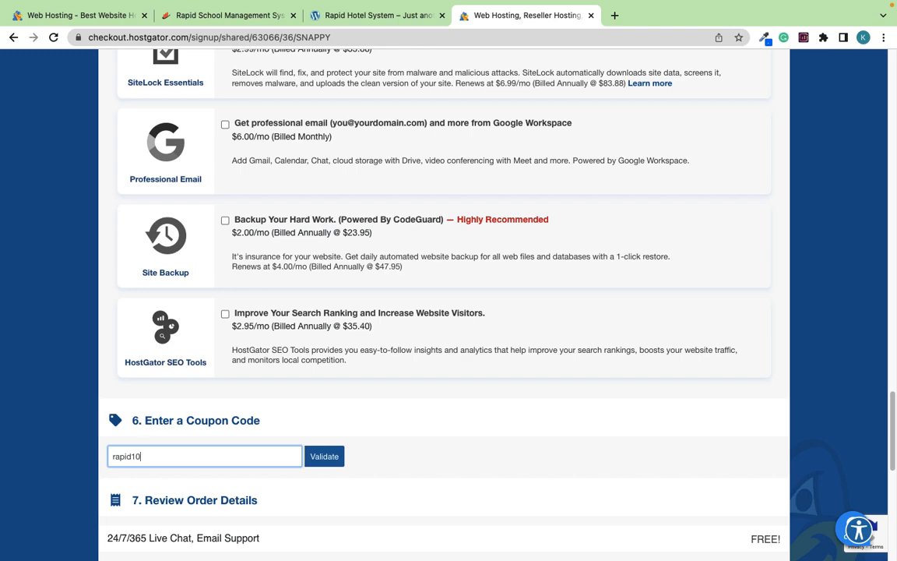
scroll(316, 326, up, 3)
scroll(208, 344, down, 4)
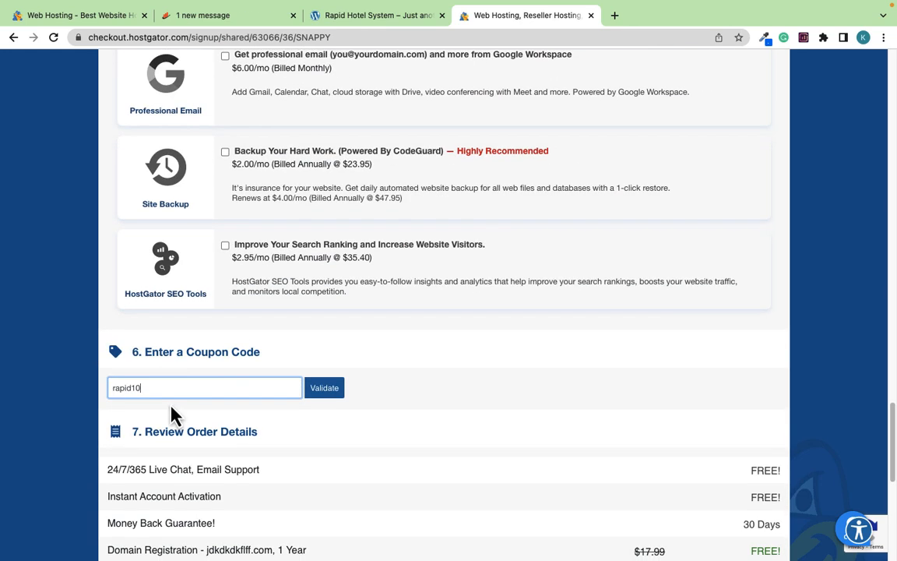
scroll(300, 393, down, 4)
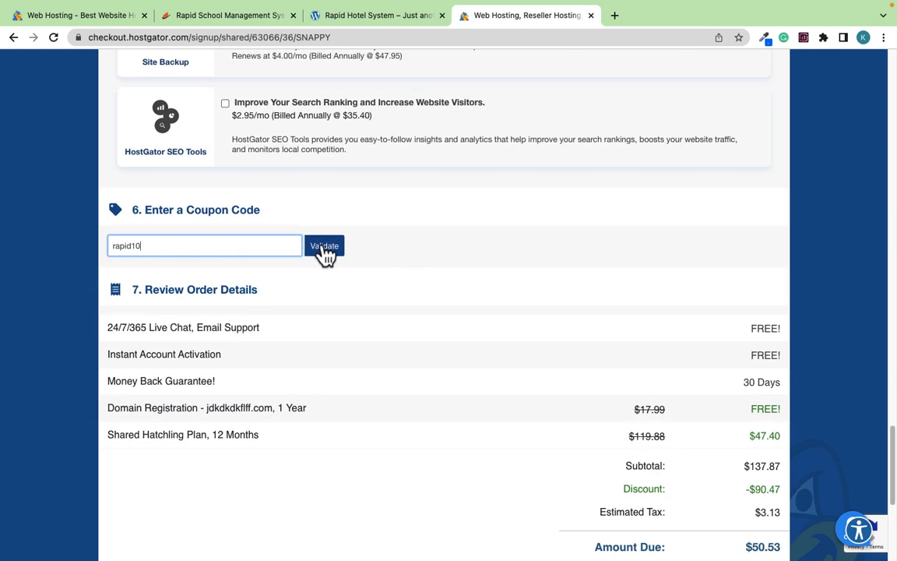
click(323, 249)
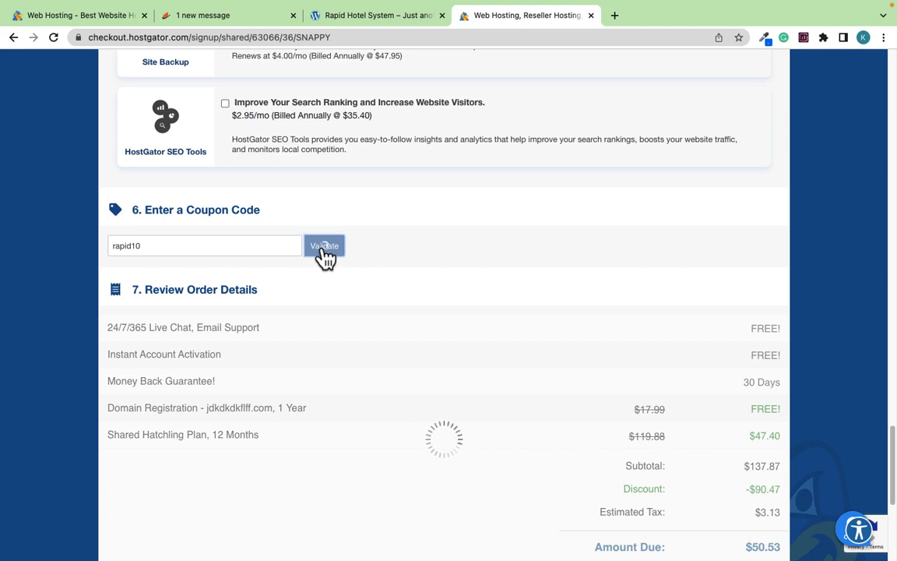
scroll(451, 300, down, 1)
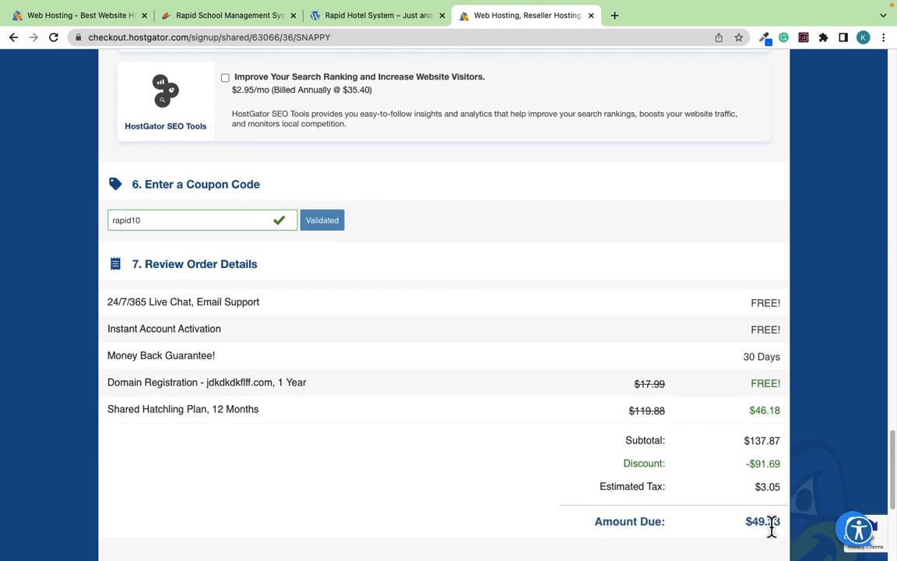
drag(759, 522, 784, 535)
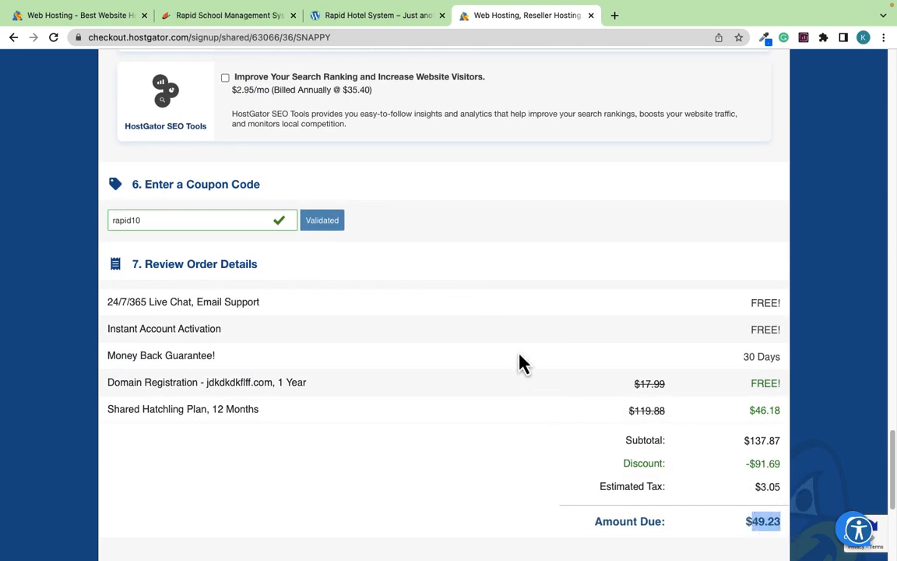
scroll(518, 361, up, 3)
scroll(518, 360, up, 10)
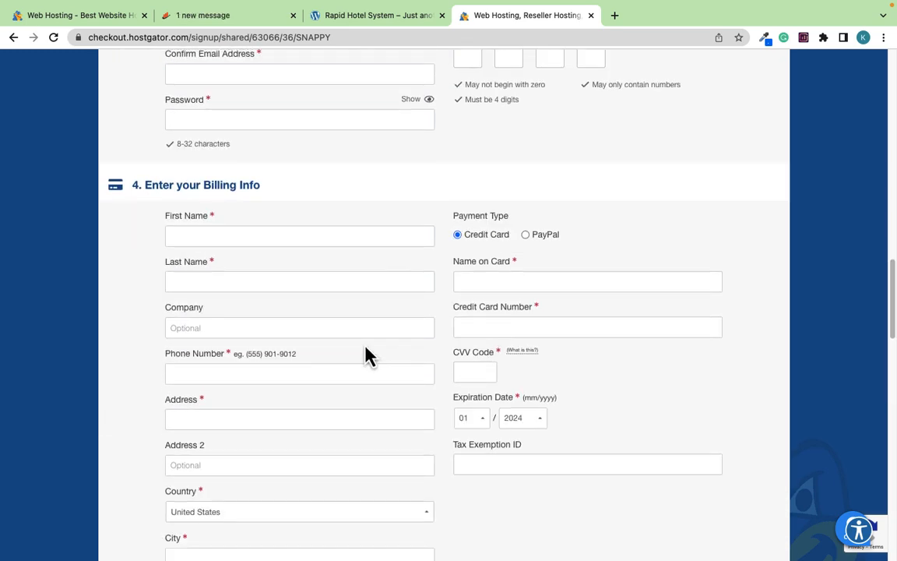
Choose Ghana as the billing country.
scroll(365, 354, down, 1)
scroll(241, 318, down, 1)
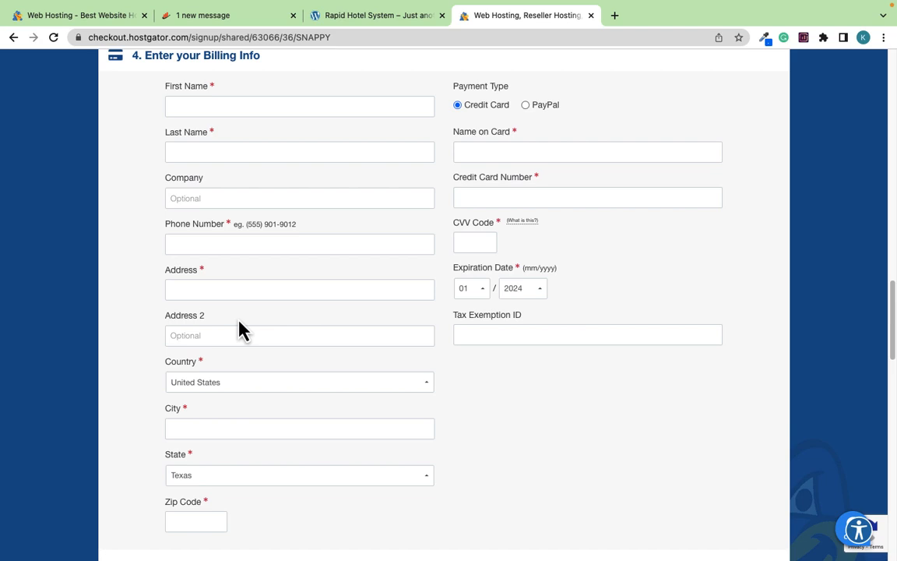
click(215, 383)
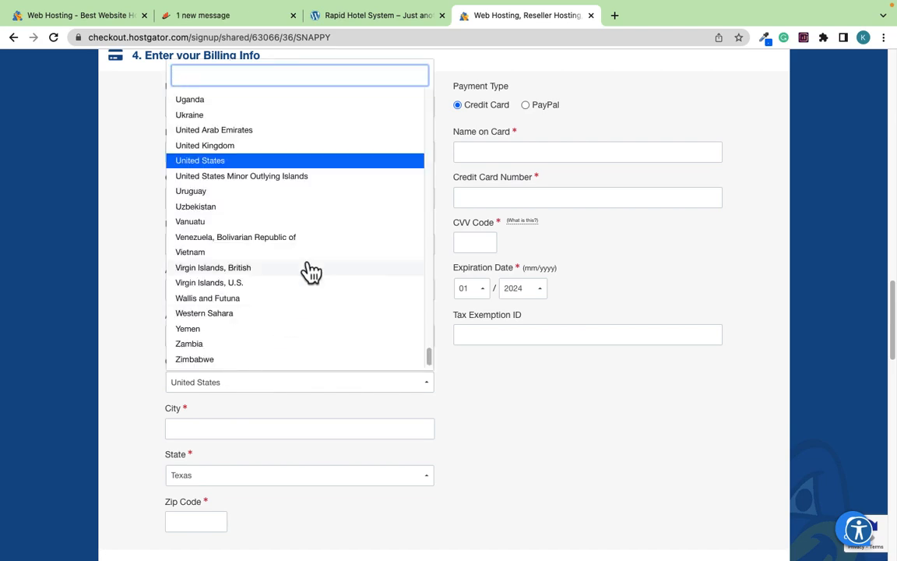
text(gha)
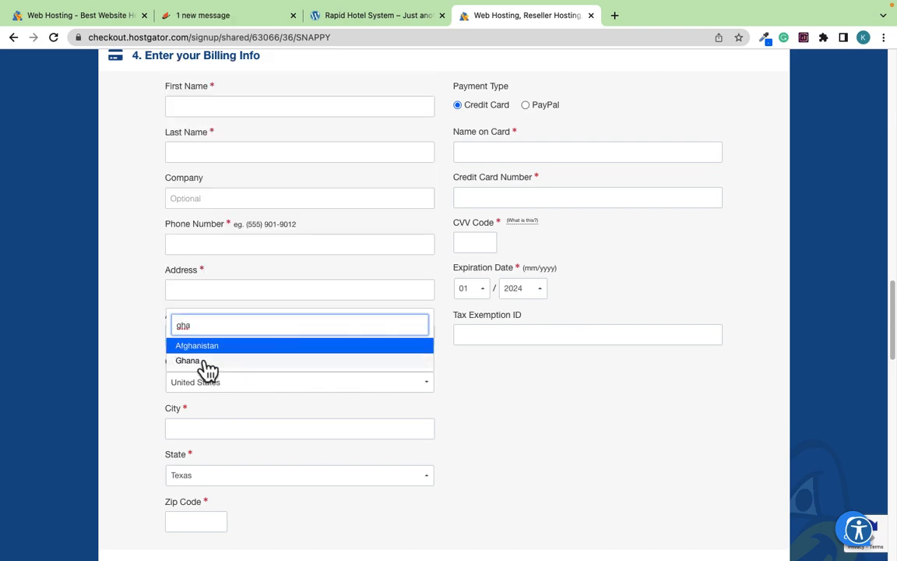
click(187, 361)
Confirm the tax is gone and the amount due is now $46.18.
scroll(286, 316, down, 6)
scroll(296, 323, down, 5)
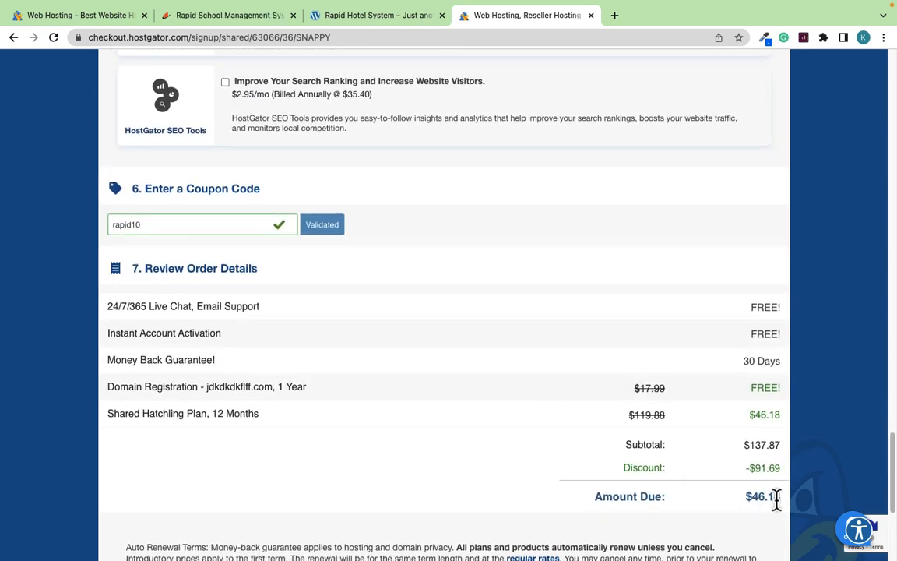
scroll(756, 498, down, 2)
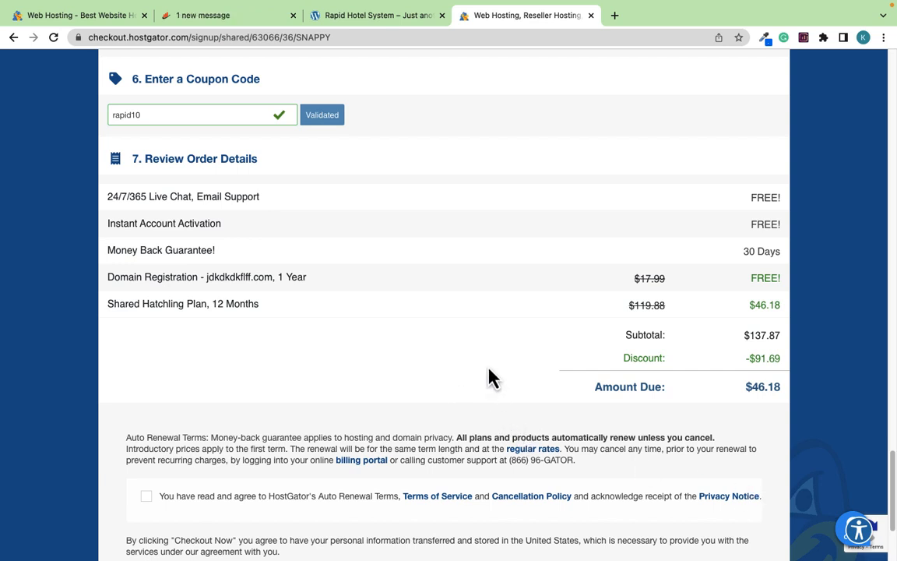
scroll(490, 378, down, 3)
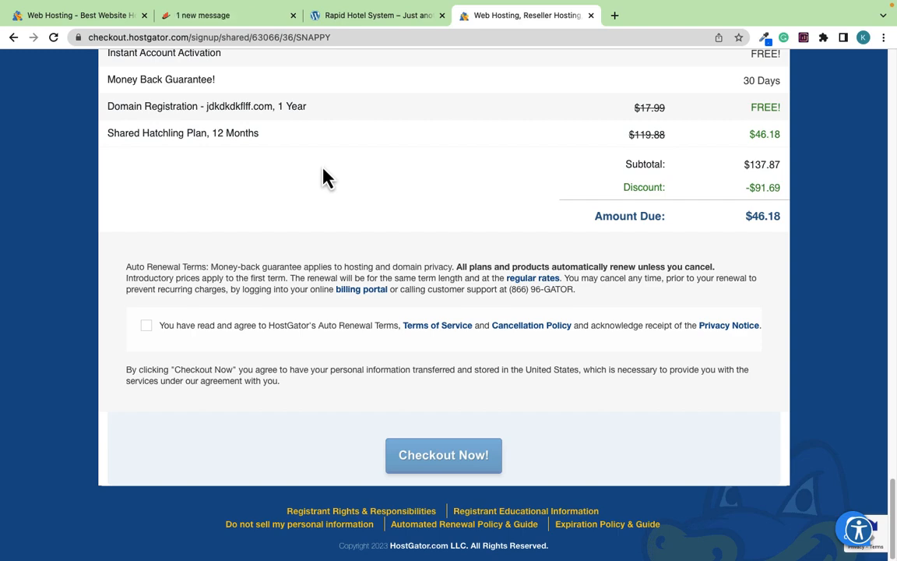
scroll(353, 216, up, 10)
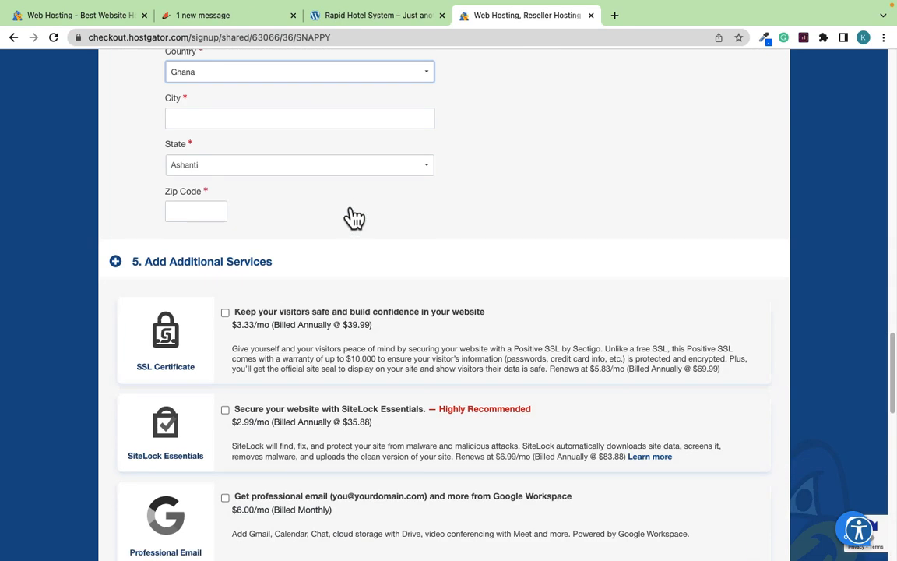
scroll(350, 210, up, 15)
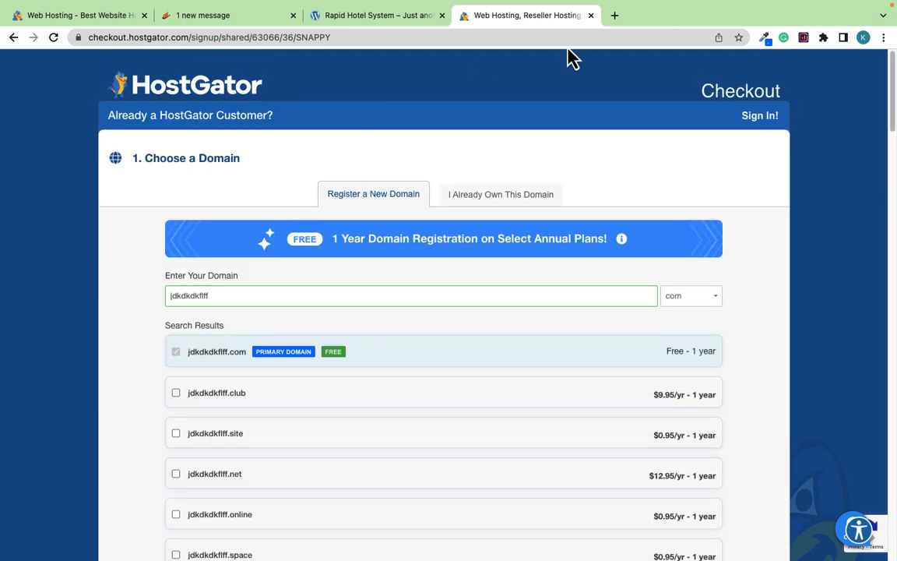
click(614, 15)
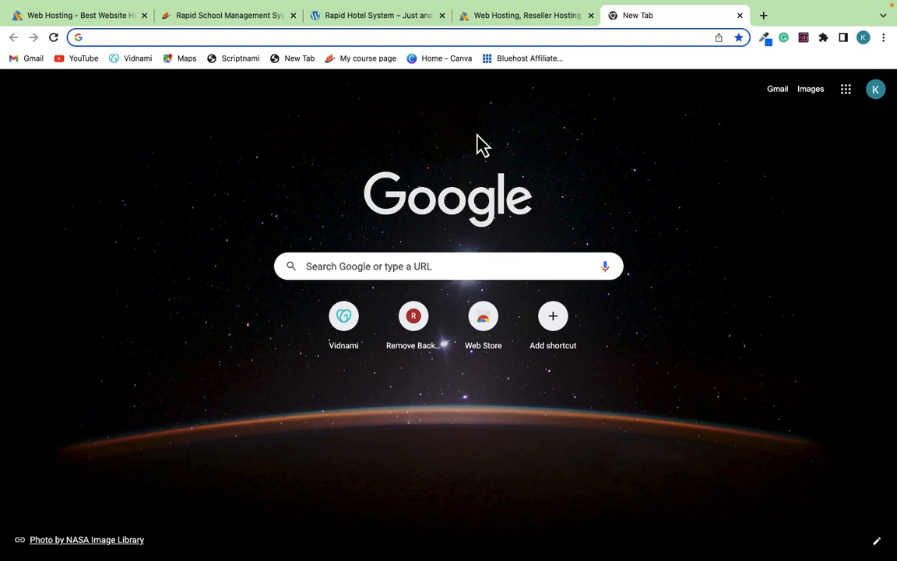
Go to portal.hostgator.com using the address-bar suggestion.
text(portal.hostgator.com)
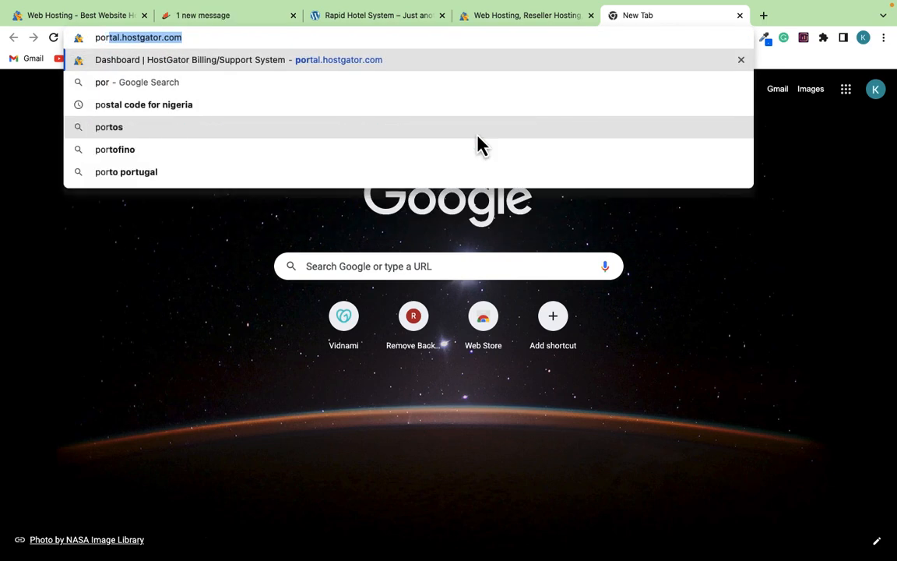
key(Right)
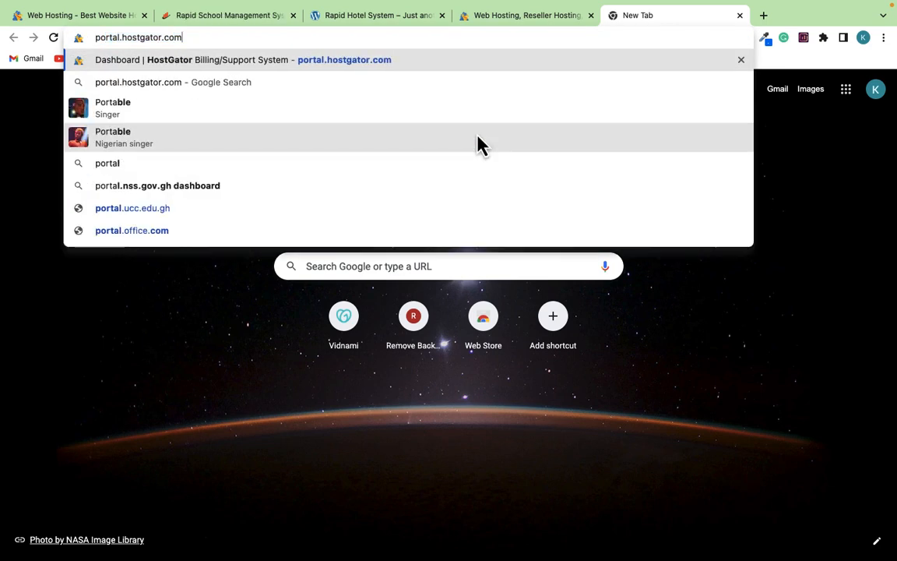
key(Return)
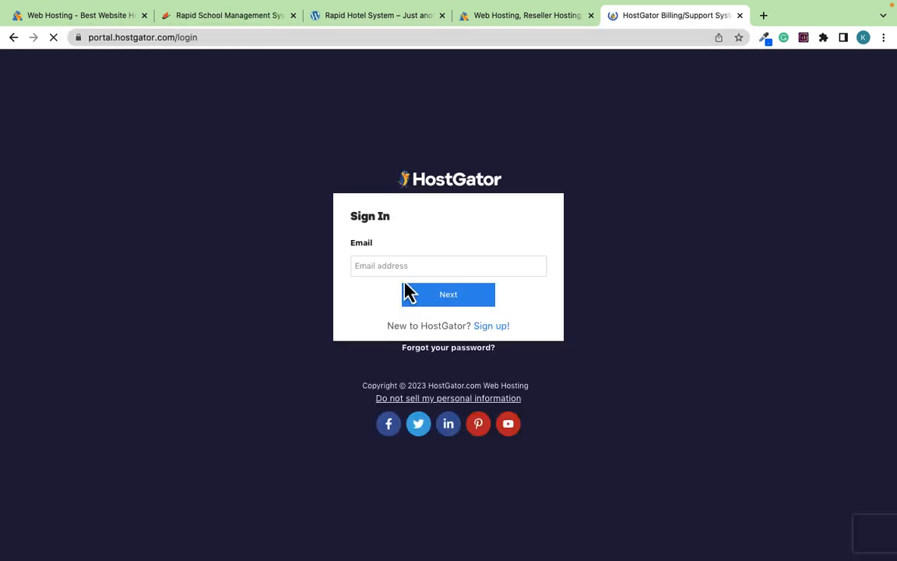
Sign in to the HostGator portal and launch cPanel for rapidentrepreneurs.com, scrolling to the Domains section.
click(394, 266)
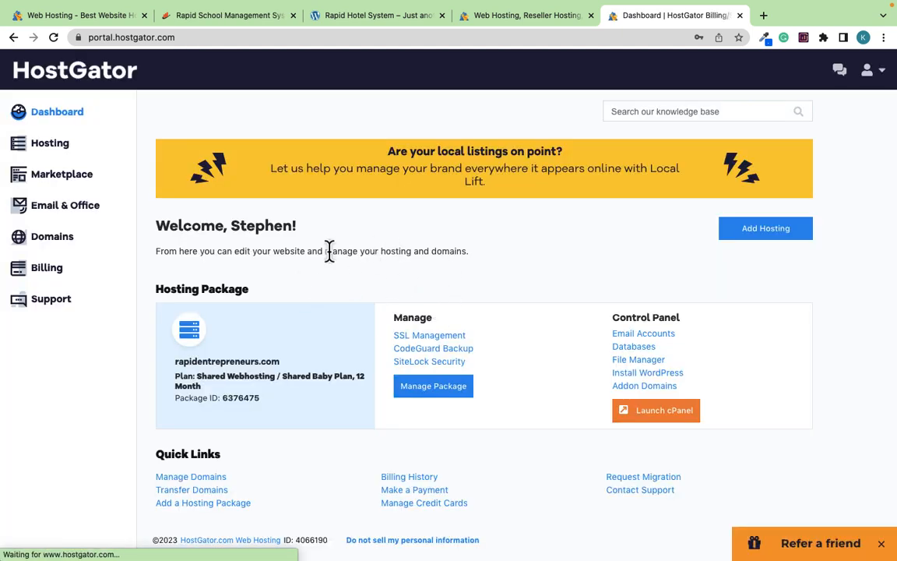
click(654, 413)
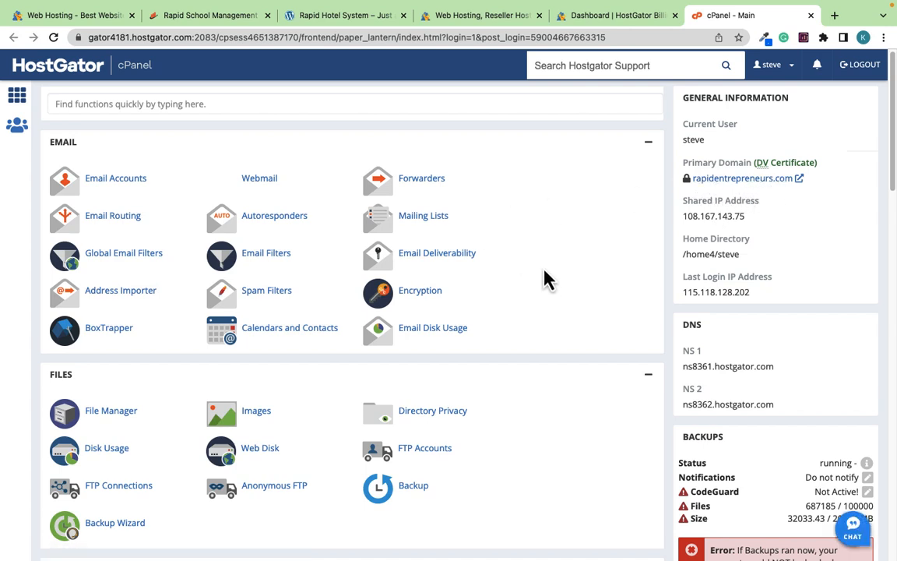
scroll(472, 294, down, 3)
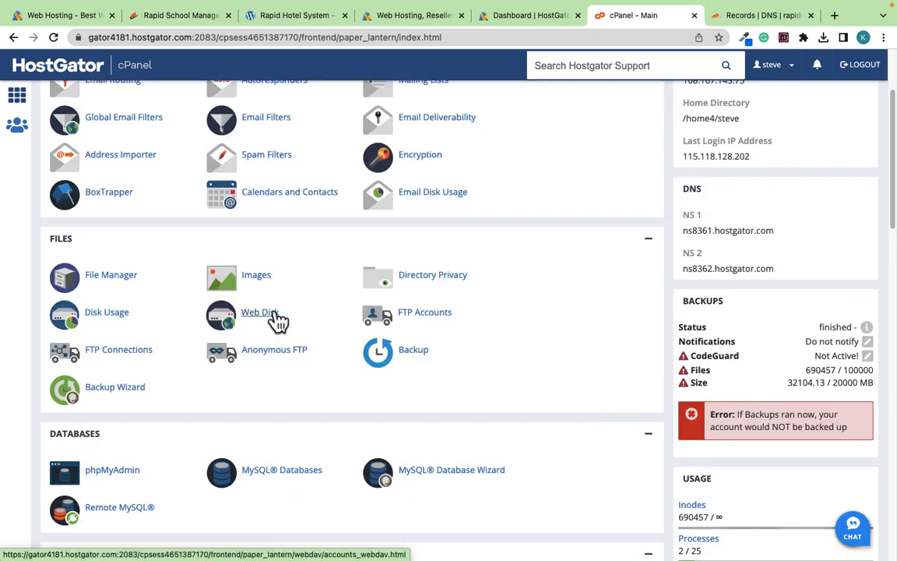
scroll(278, 319, up, 2)
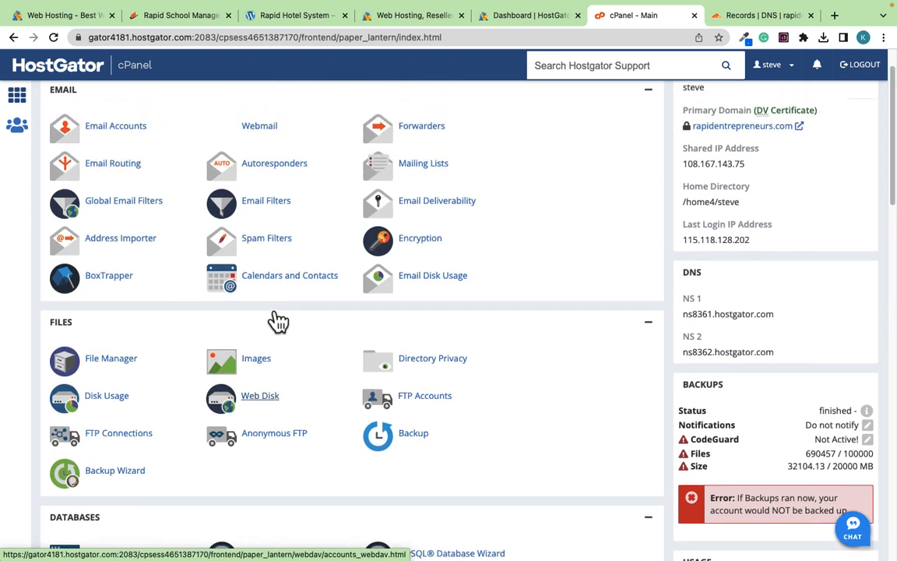
scroll(277, 319, up, 2)
scroll(278, 319, down, 7)
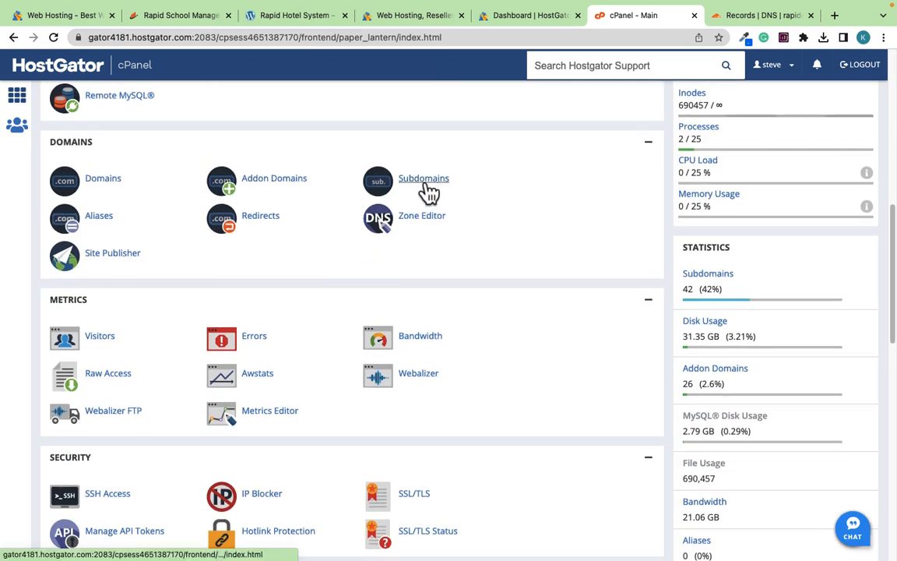
Create subdomain 'demo' under rapidcleangh.com, then go back to the Subdomains list.
click(427, 188)
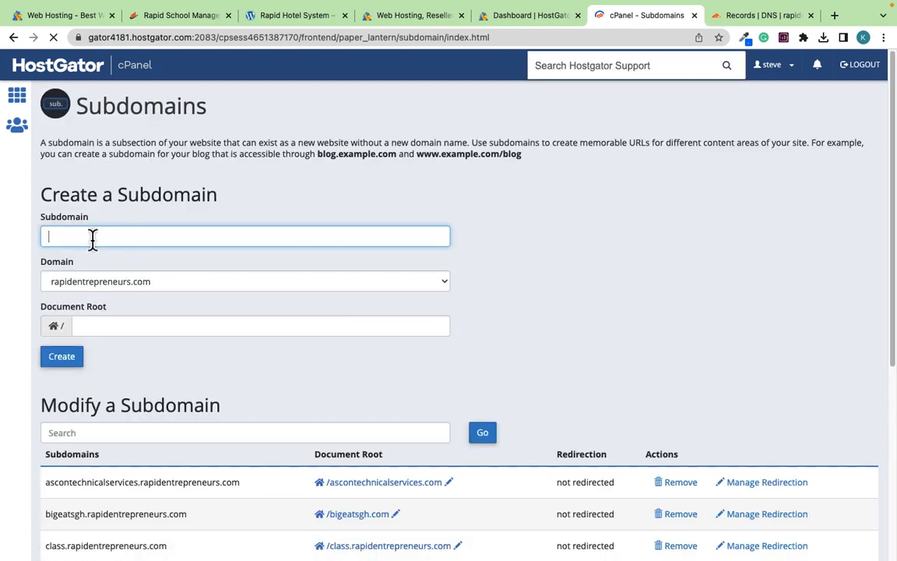
click(113, 236)
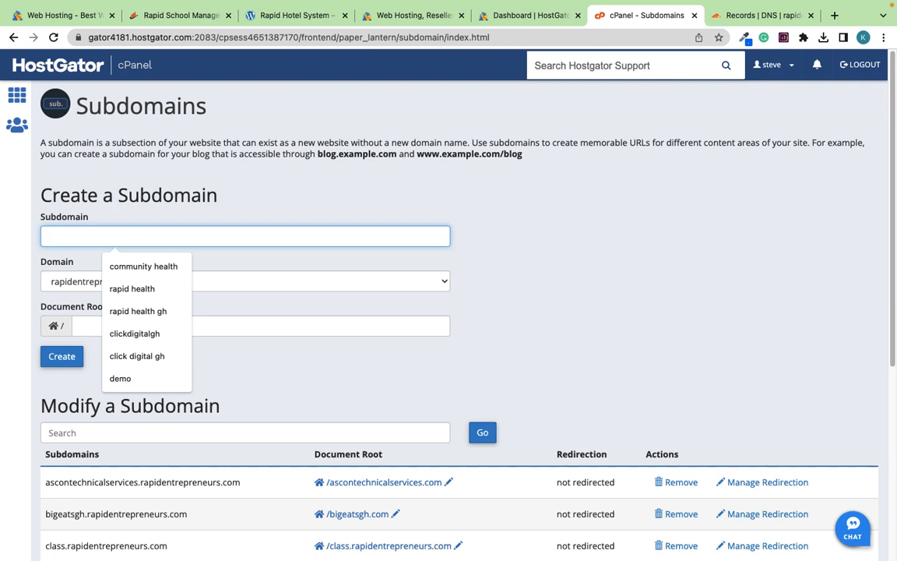
text(demo)
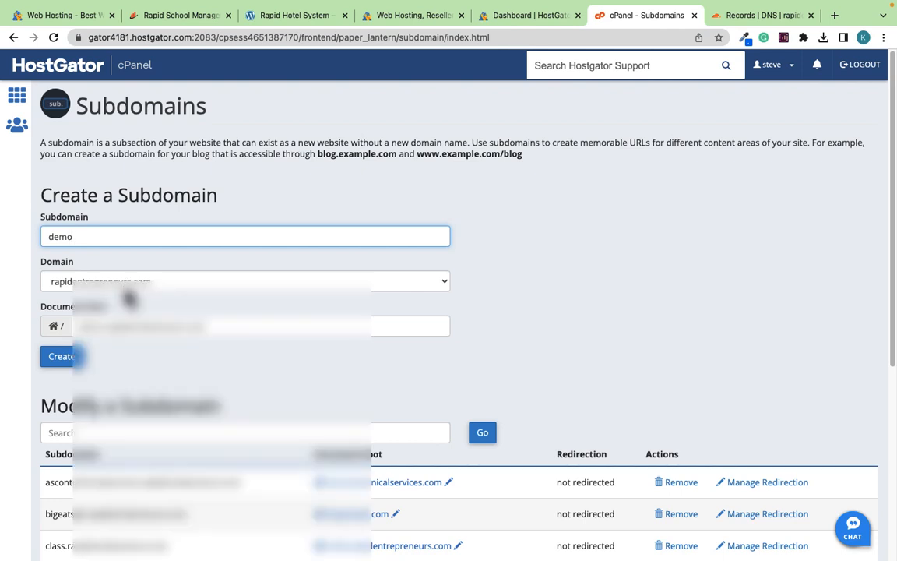
click(125, 288)
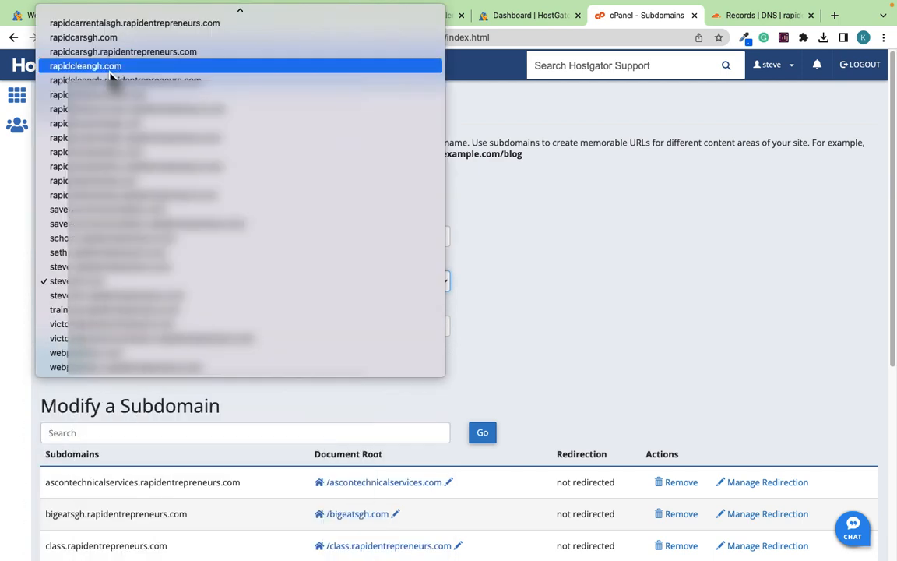
click(110, 70)
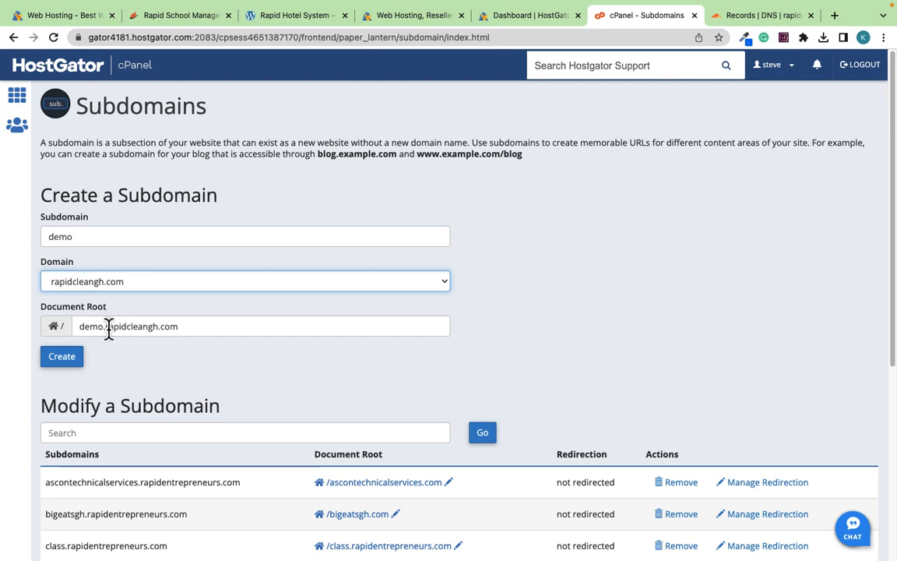
click(64, 360)
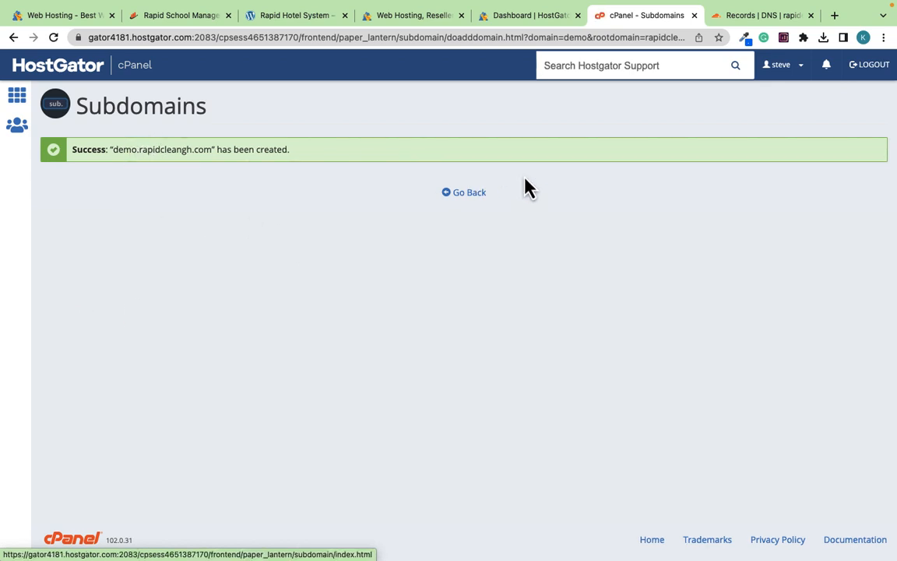
click(463, 194)
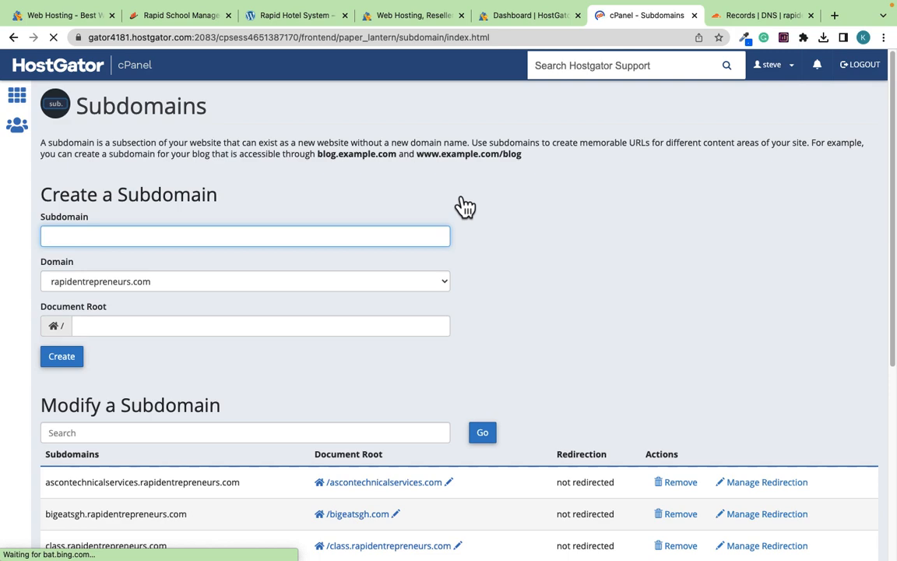
Create the MySQL database 'demo' (steve_demo) and go back to MySQL Databases.
click(137, 77)
scroll(286, 257, down, 3)
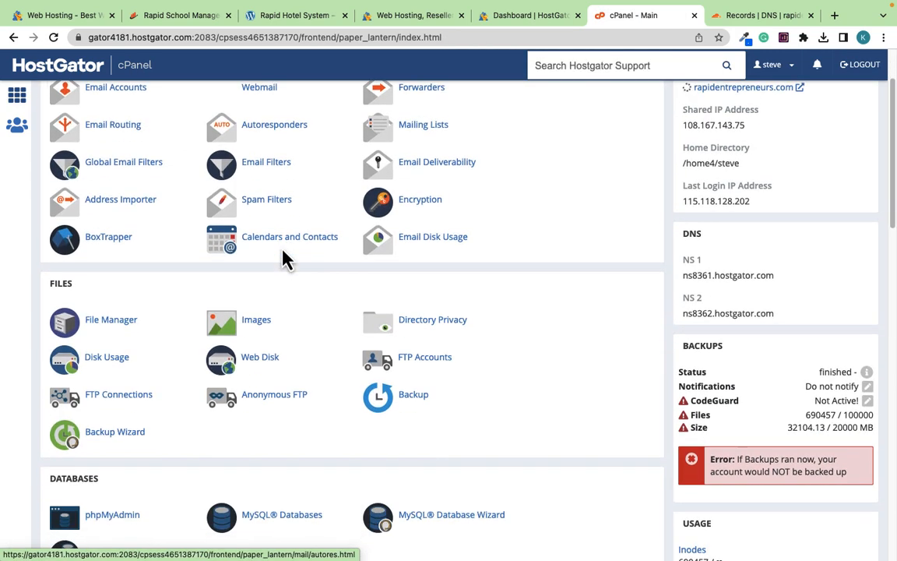
scroll(284, 259, down, 2)
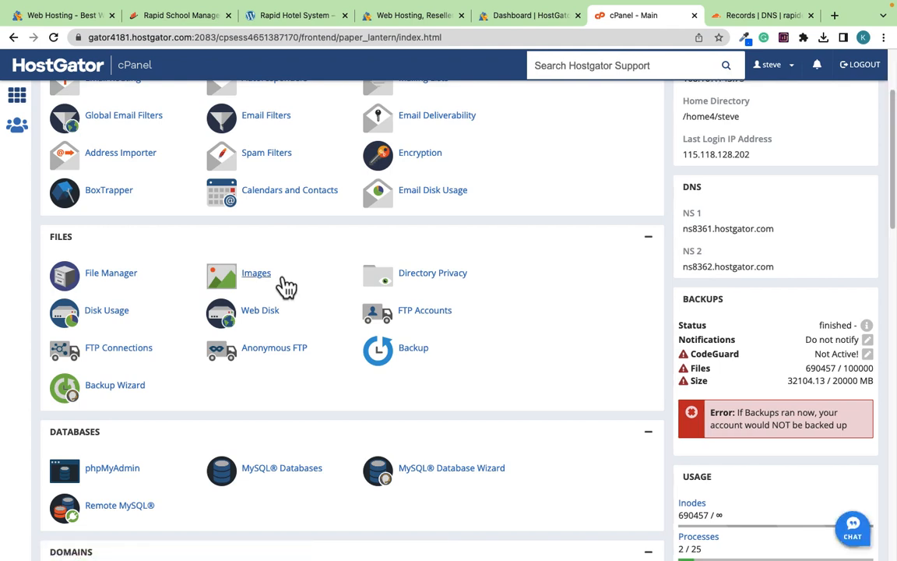
scroll(296, 330, down, 3)
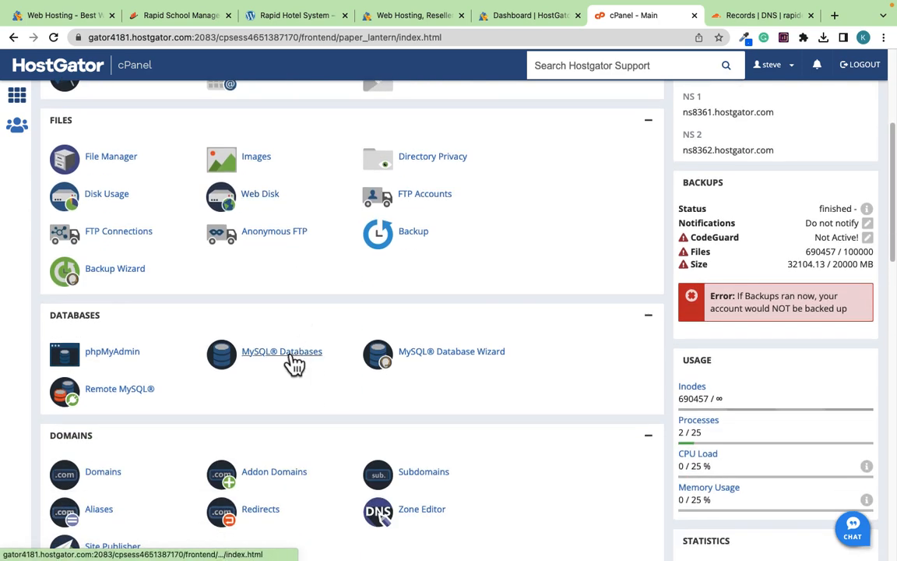
click(293, 363)
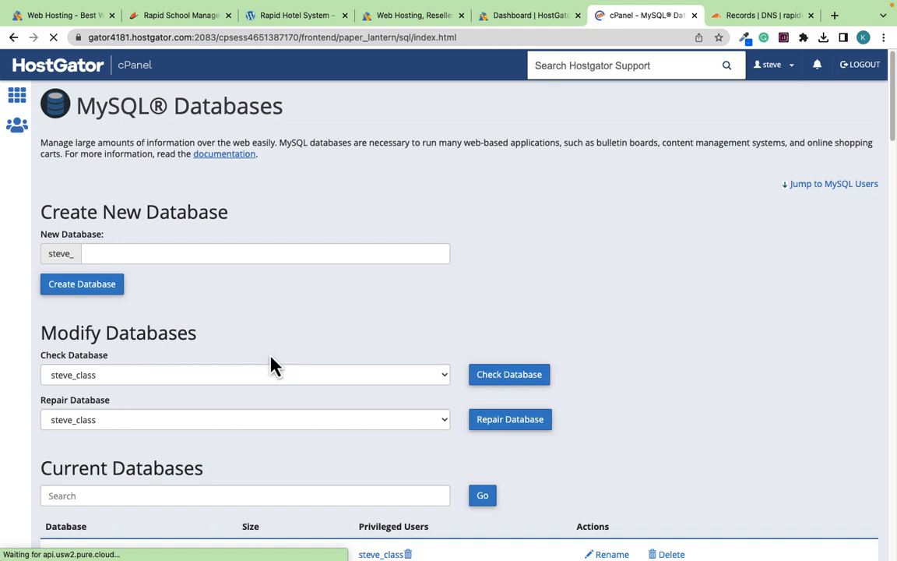
click(132, 255)
click(163, 285)
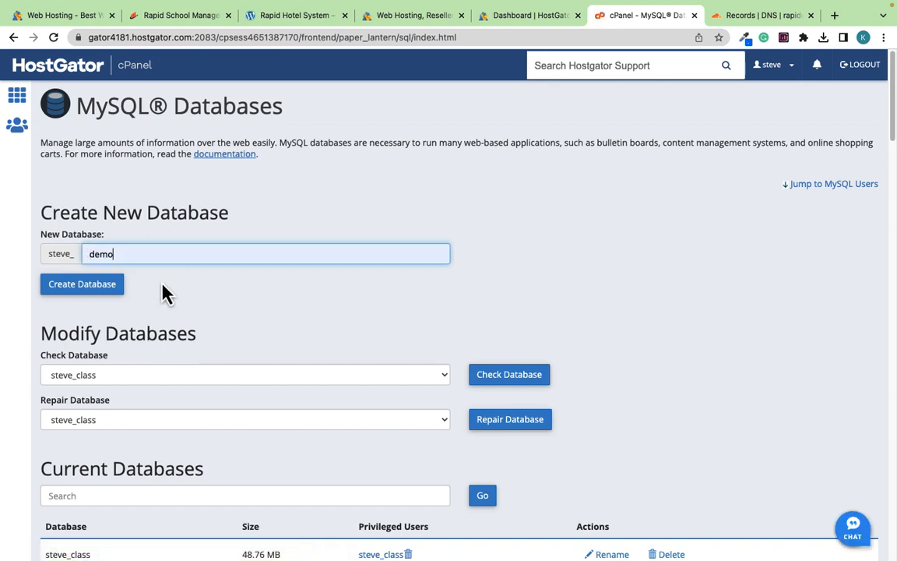
click(96, 289)
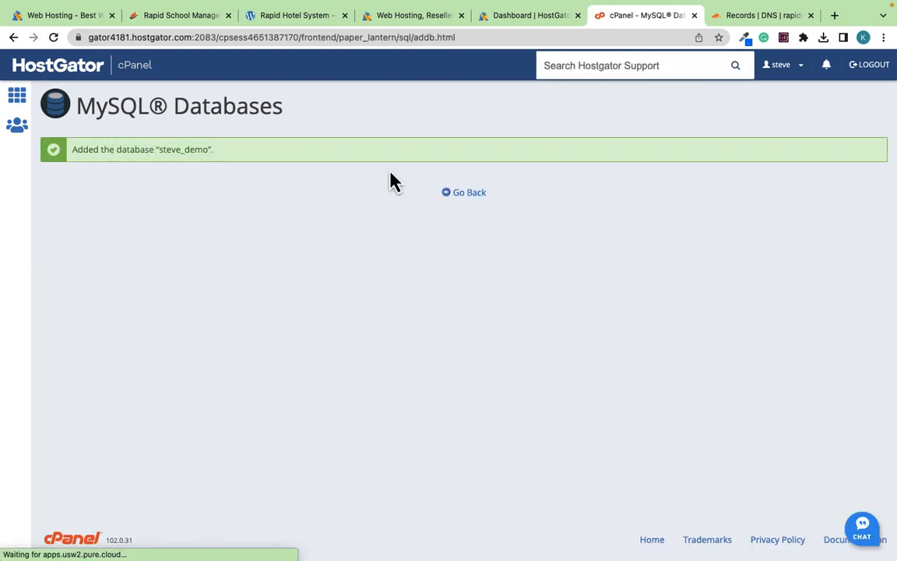
click(464, 193)
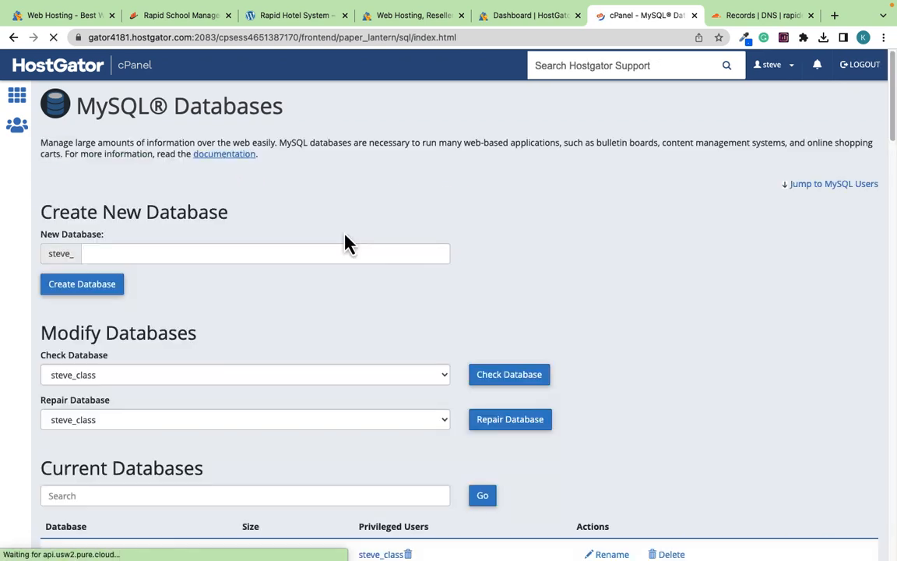
Add MySQL user 'demo' (steve_demo) with a strong, confirmed password, then go back.
scroll(347, 243, down, 2)
scroll(346, 243, down, 3)
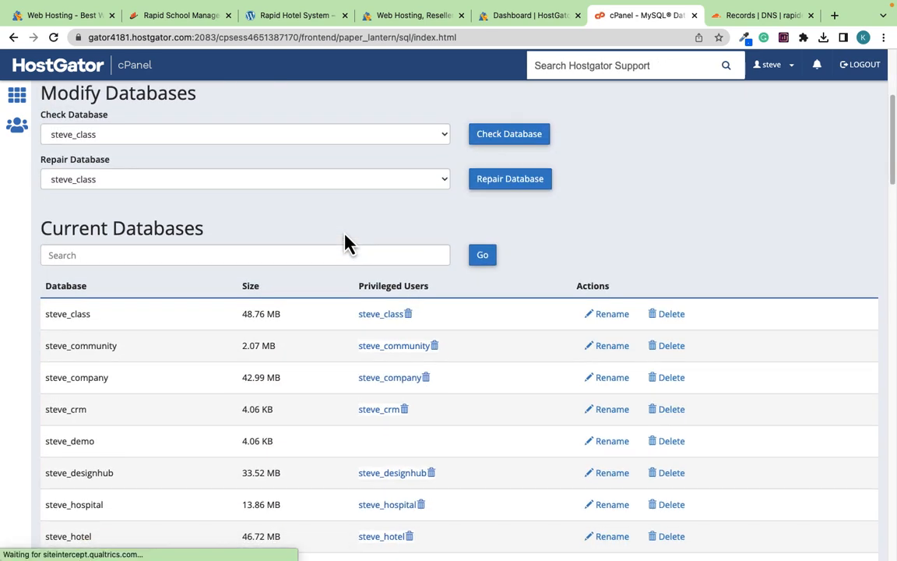
scroll(346, 243, down, 10)
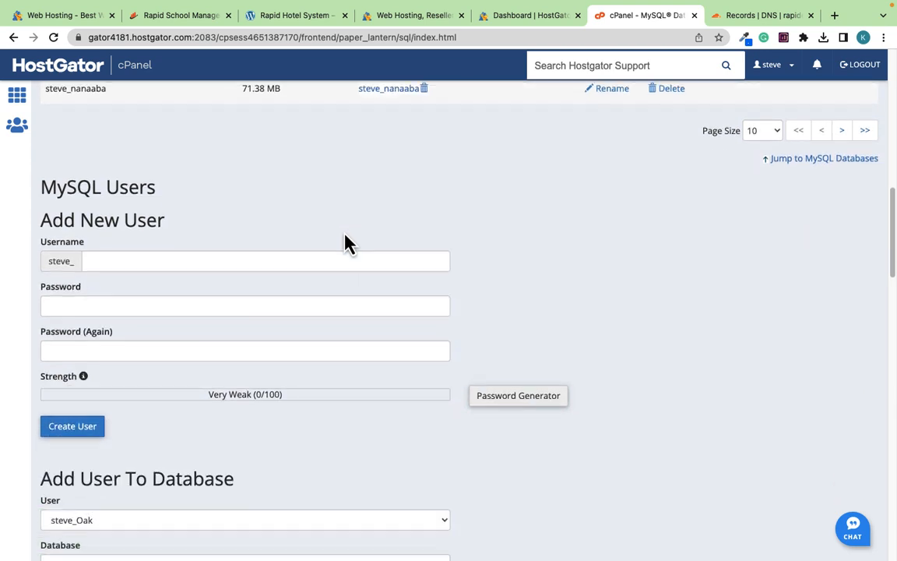
click(172, 259)
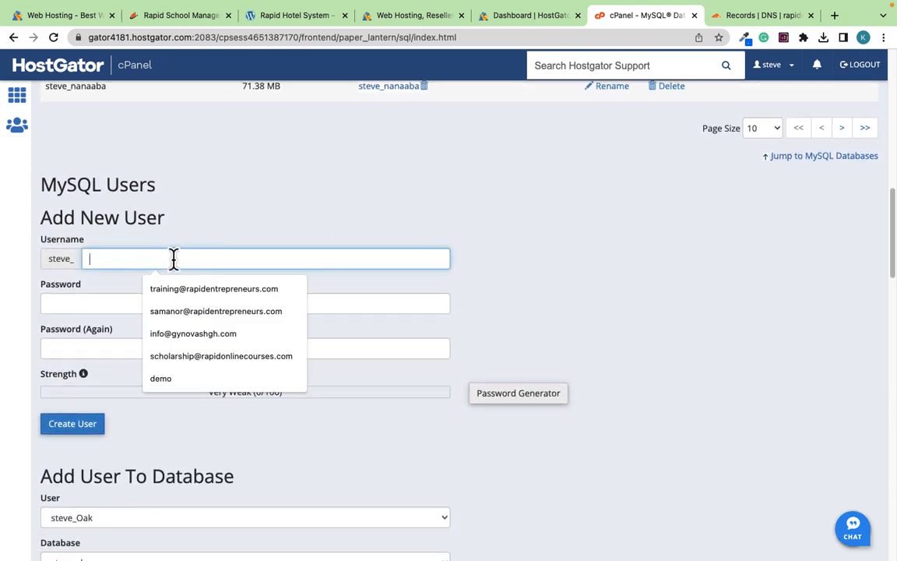
text(demo)
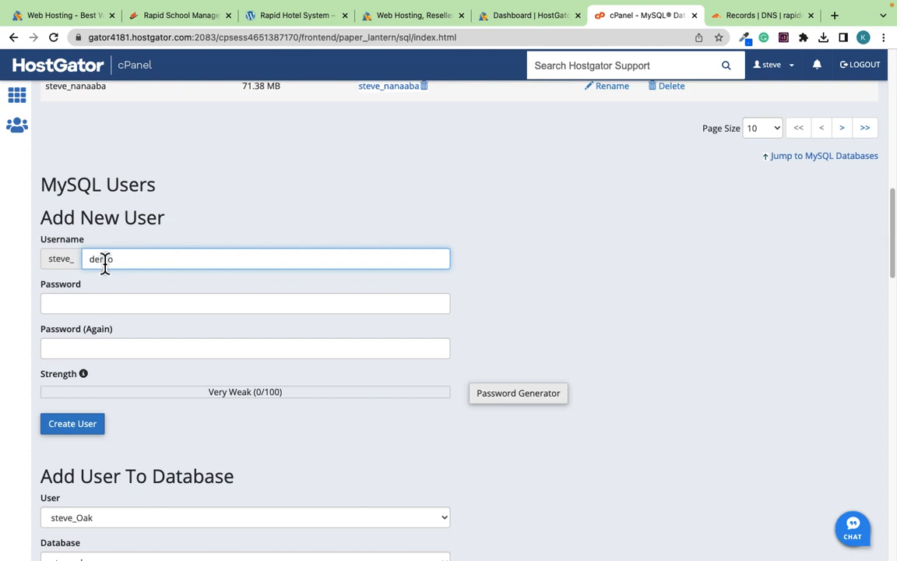
click(83, 302)
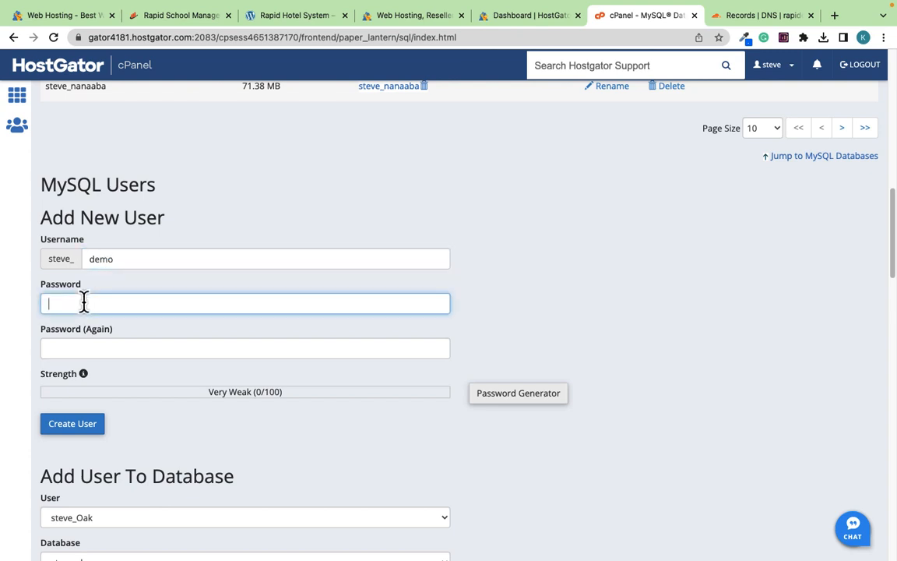
text(p)
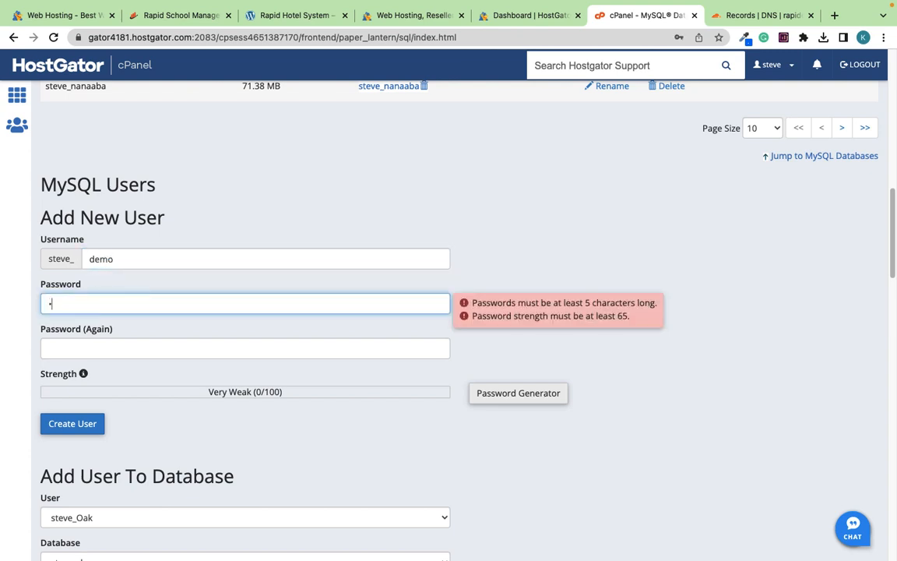
text(••••••••••)
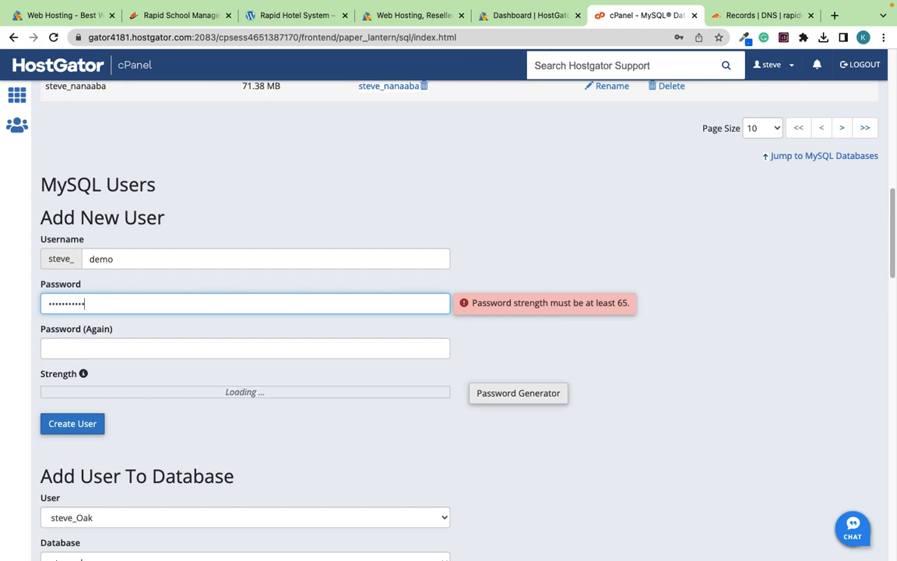
click(70, 348)
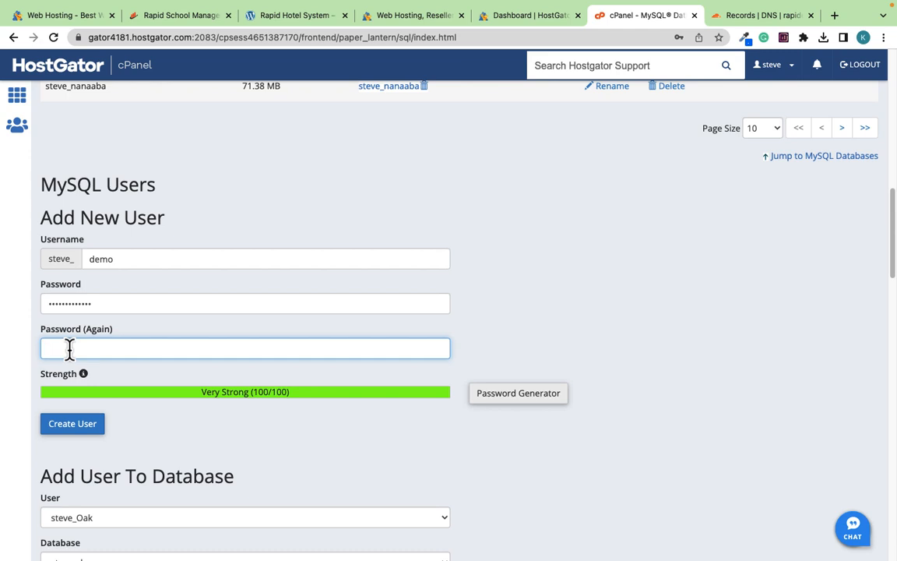
text(•)
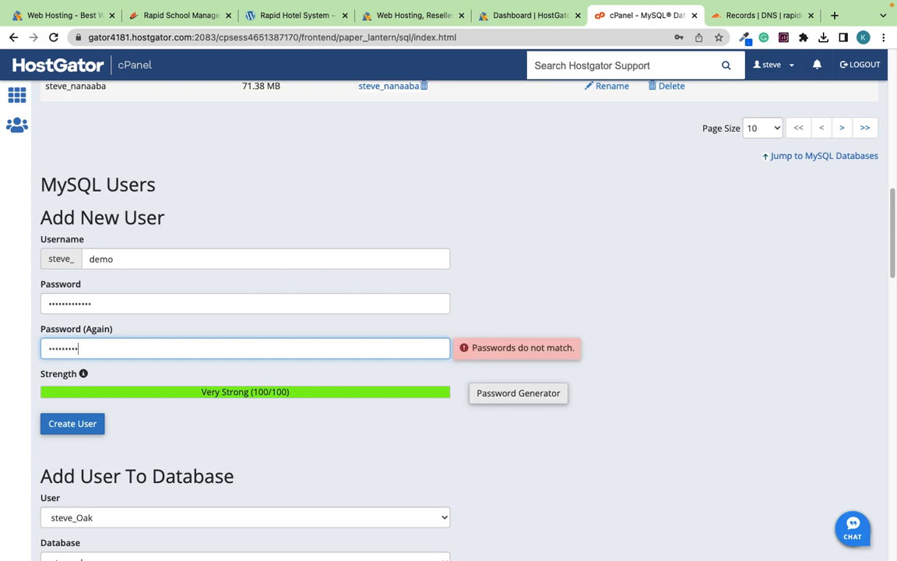
text(•)
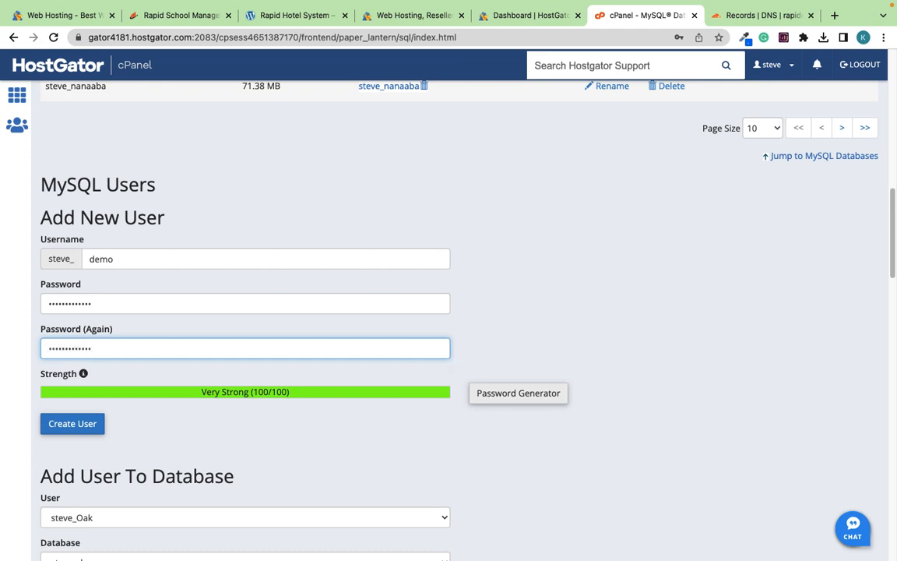
click(72, 425)
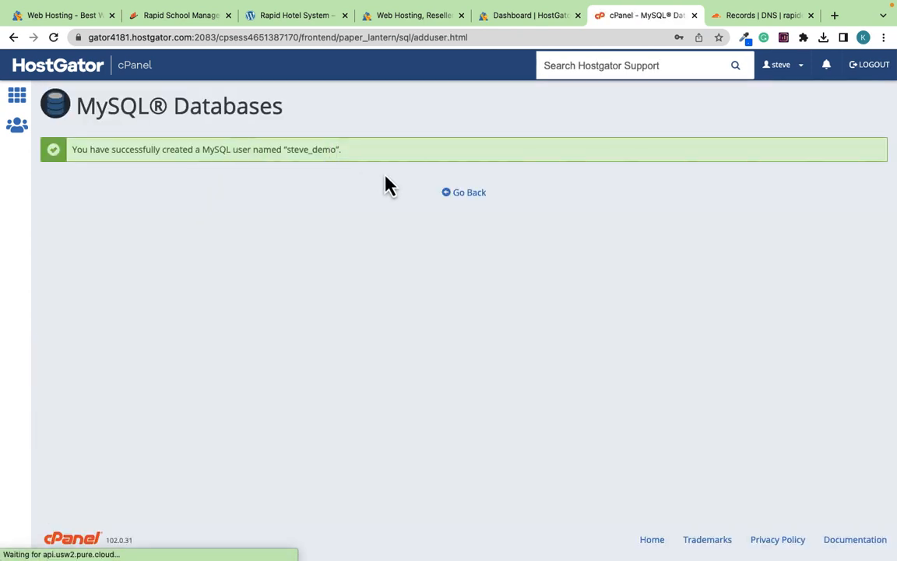
click(467, 194)
Add the demo user to the demo database under Add User To Database.
scroll(289, 241, down, 2)
scroll(287, 254, down, 2)
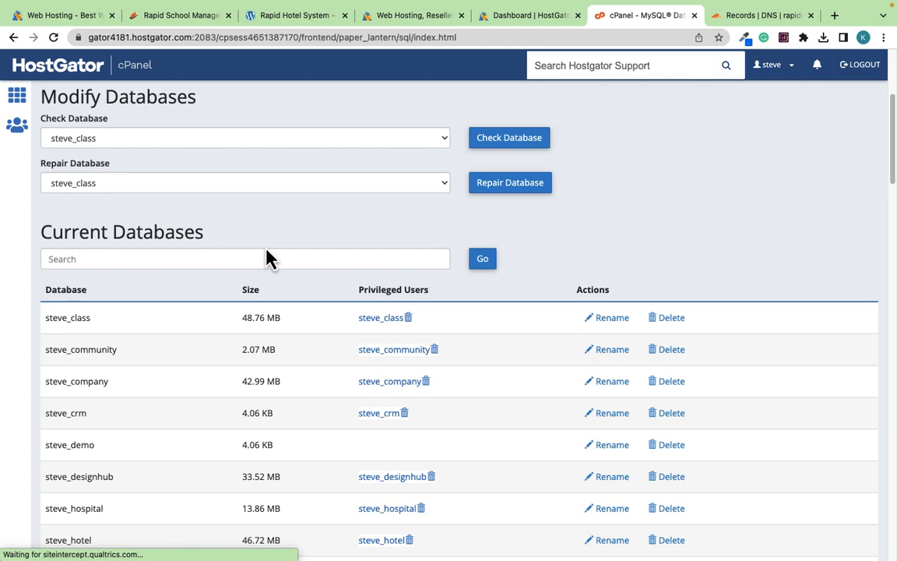
scroll(266, 257, down, 8)
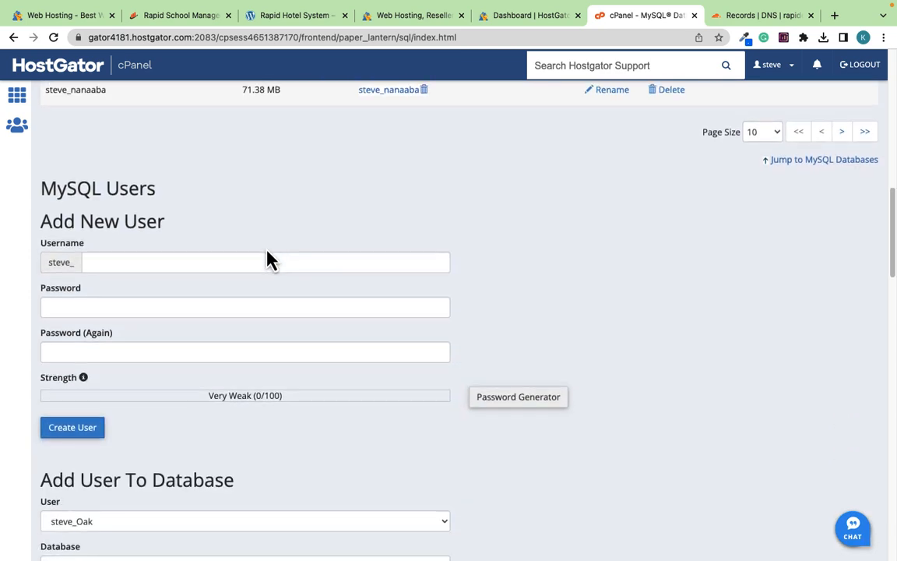
scroll(266, 257, down, 2)
scroll(249, 241, down, 1)
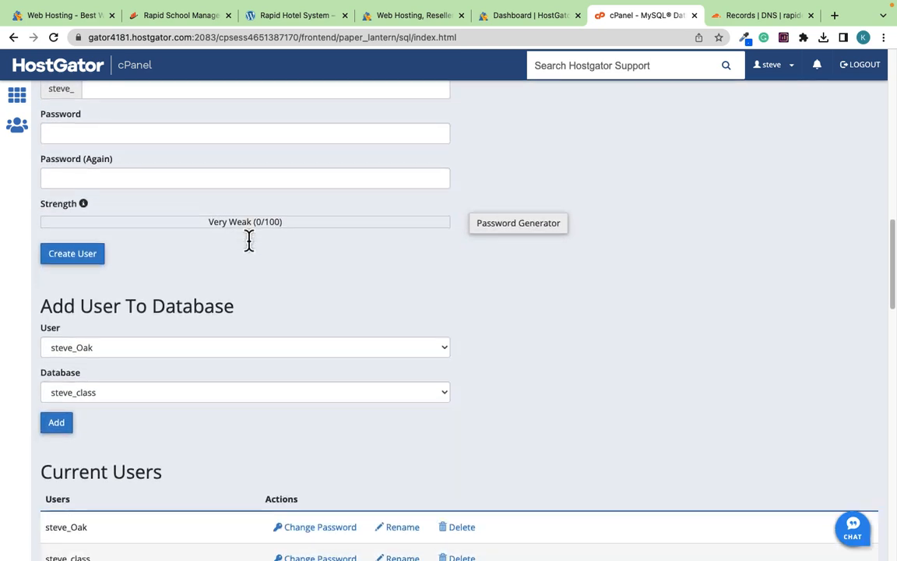
scroll(194, 277, down, 2)
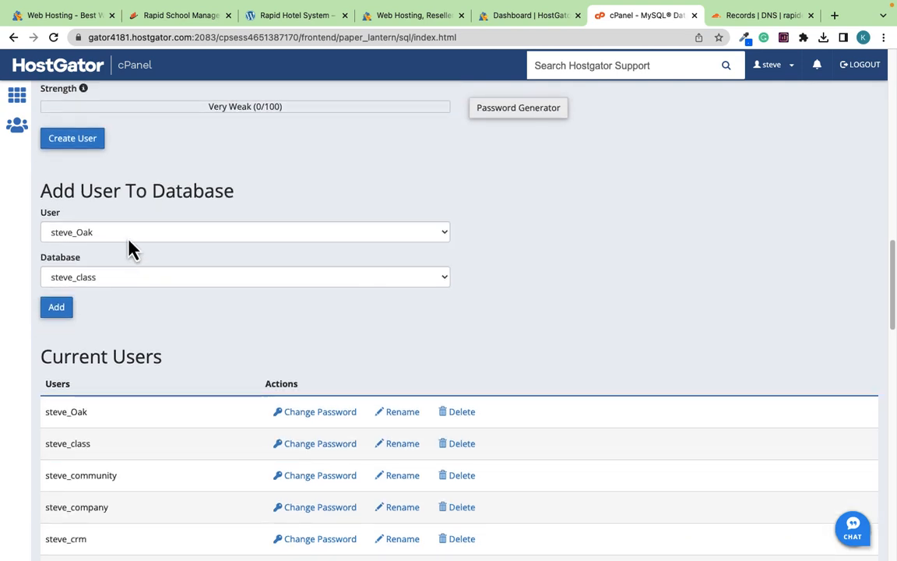
click(140, 237)
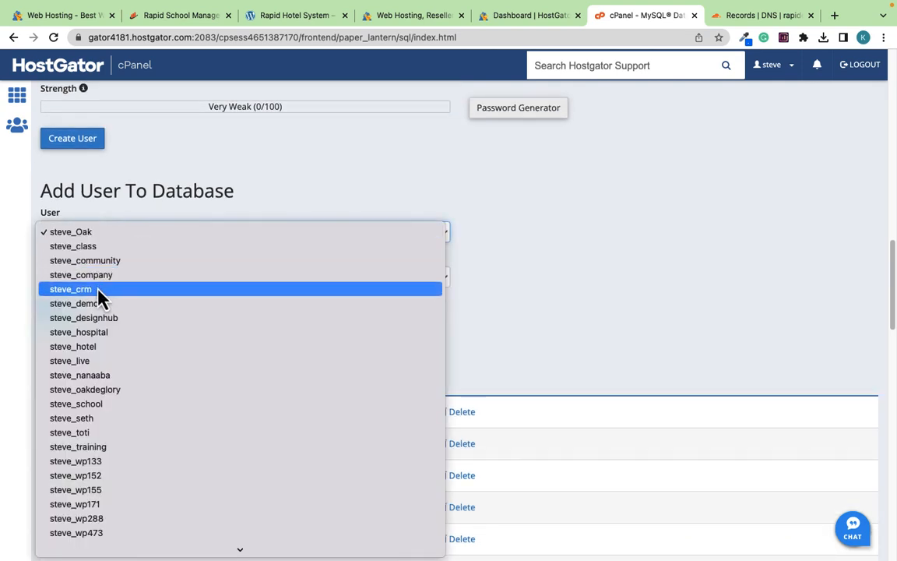
click(85, 303)
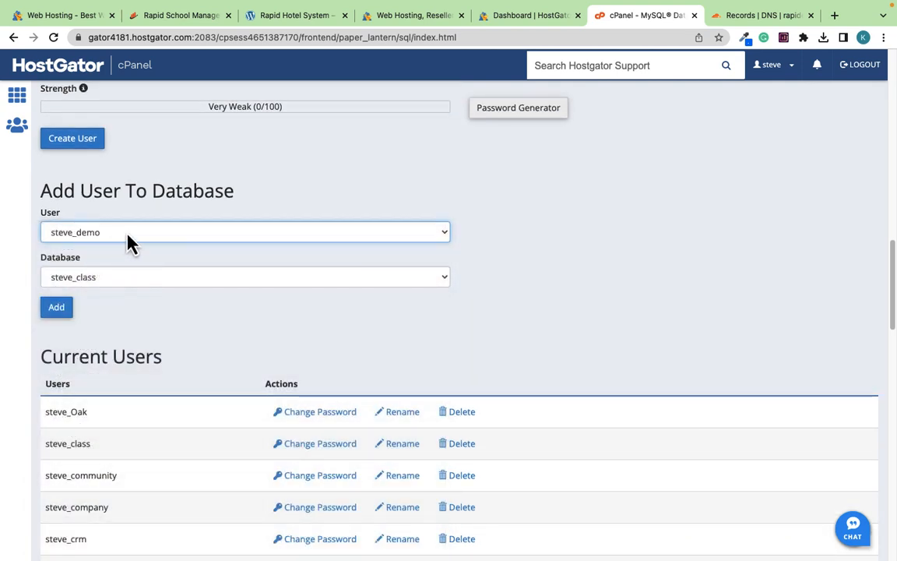
click(110, 285)
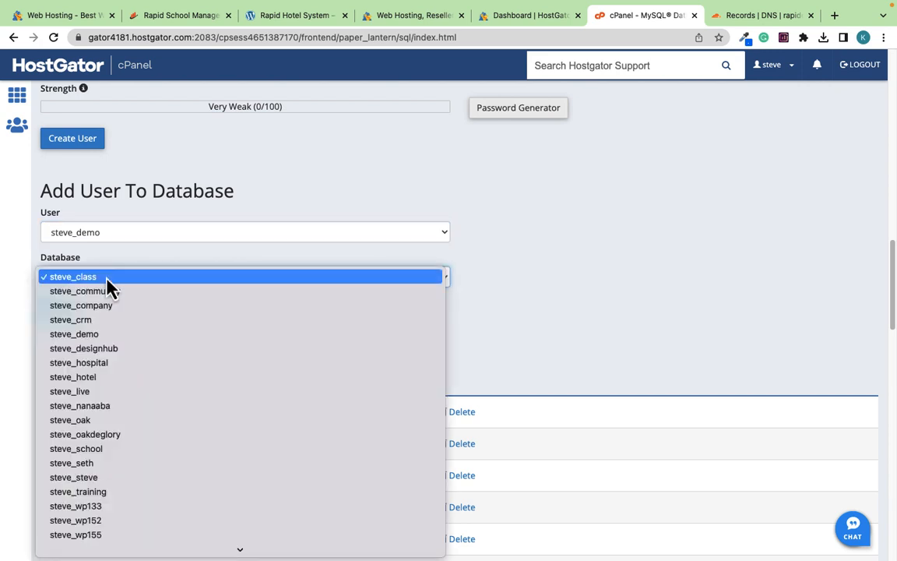
click(82, 337)
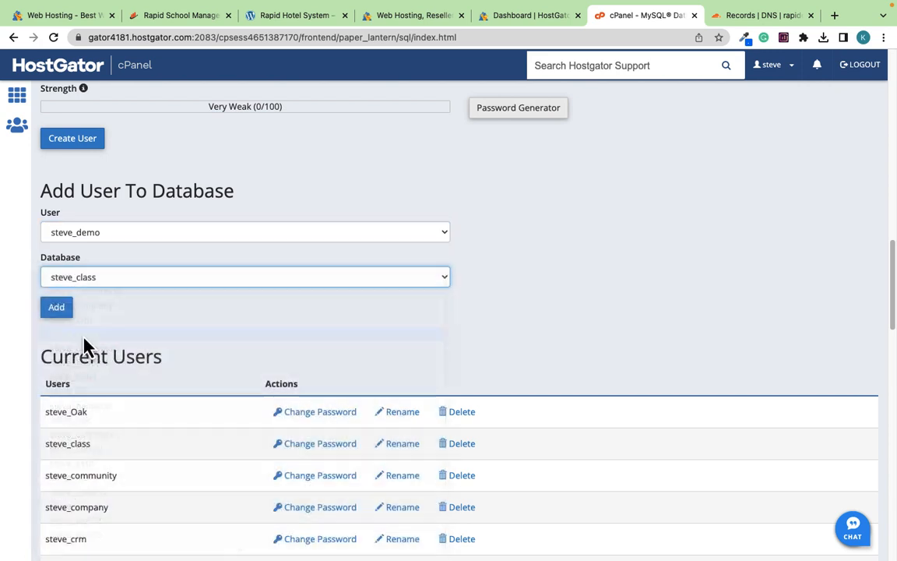
scroll(117, 292, down, 3)
click(55, 196)
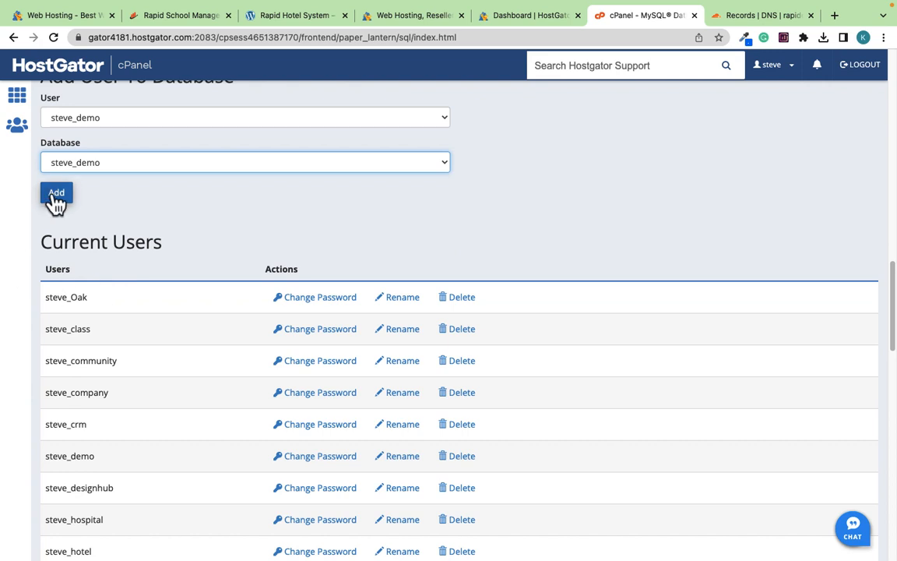
click(55, 196)
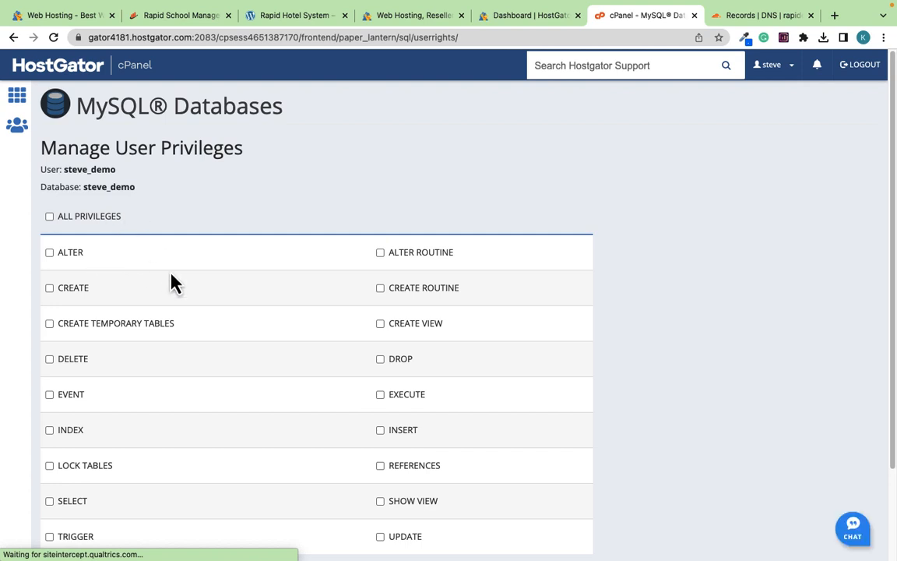
Grant ALL PRIVILEGES, save with Make Changes, and return to cPanel home.
click(50, 216)
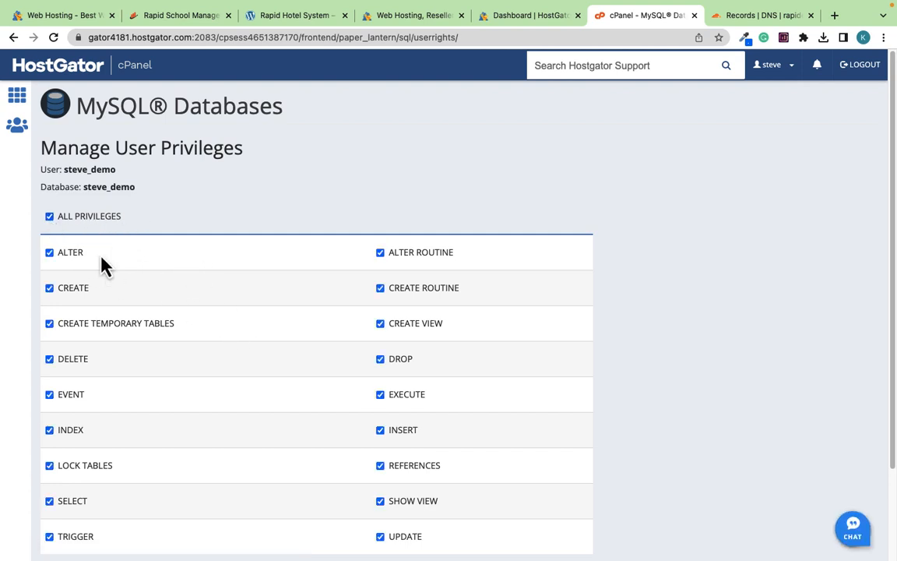
scroll(183, 277, down, 3)
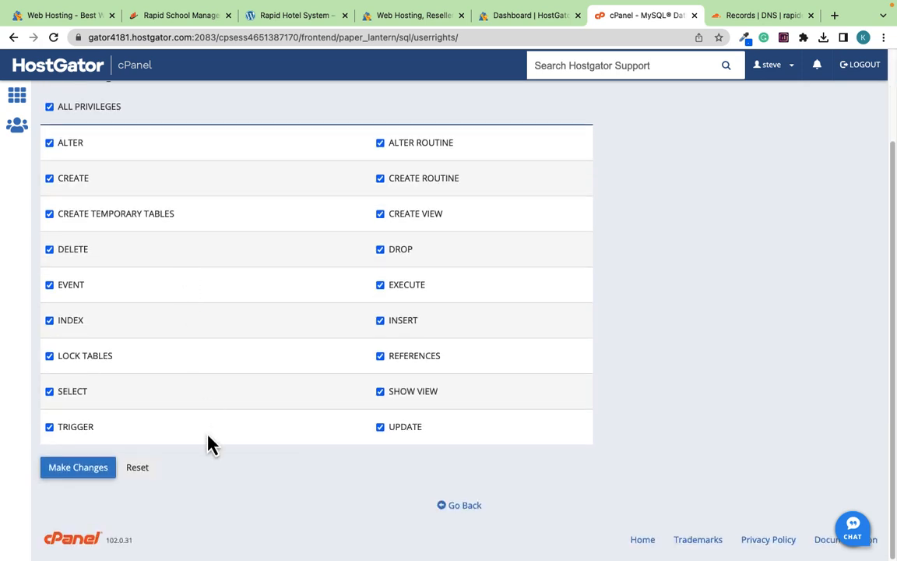
click(74, 469)
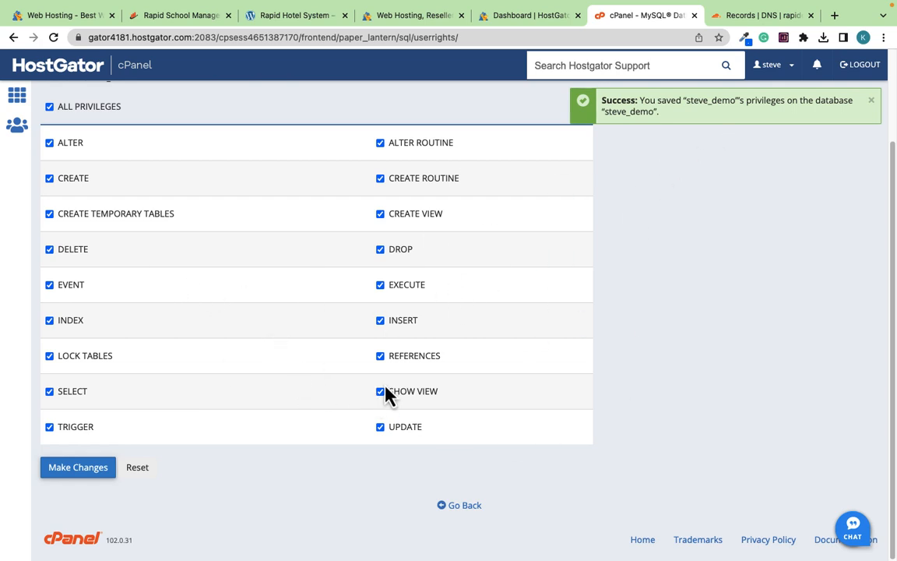
scroll(385, 392, up, 3)
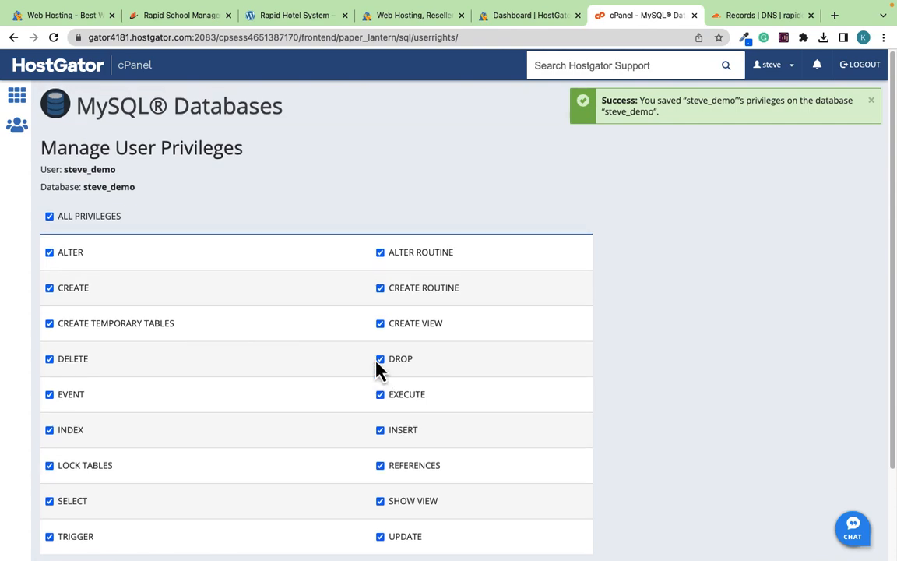
click(134, 70)
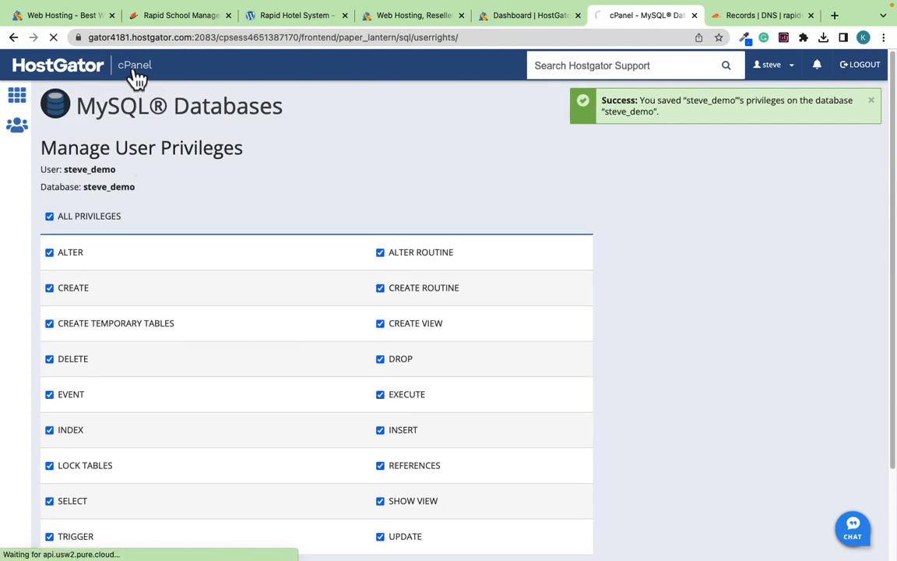
Open the /demo.rapidcleangh.com document root in File Manager via Subdomains, then start a new browser tab.
scroll(395, 279, down, 6)
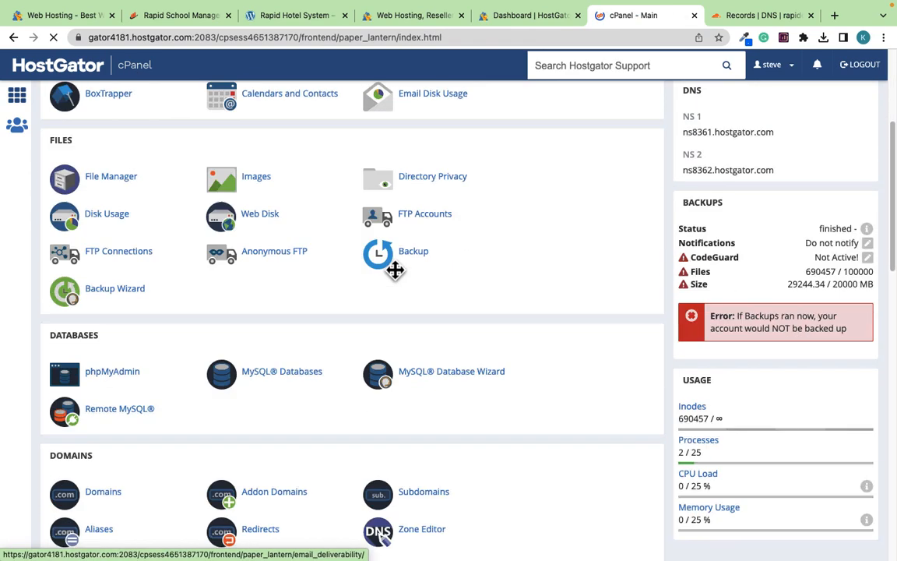
scroll(403, 454, down, 1)
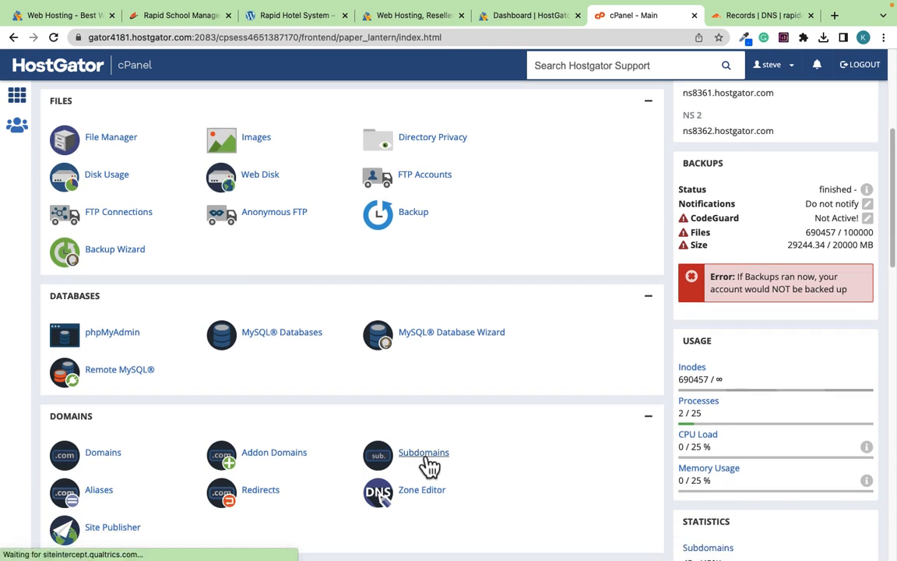
click(426, 460)
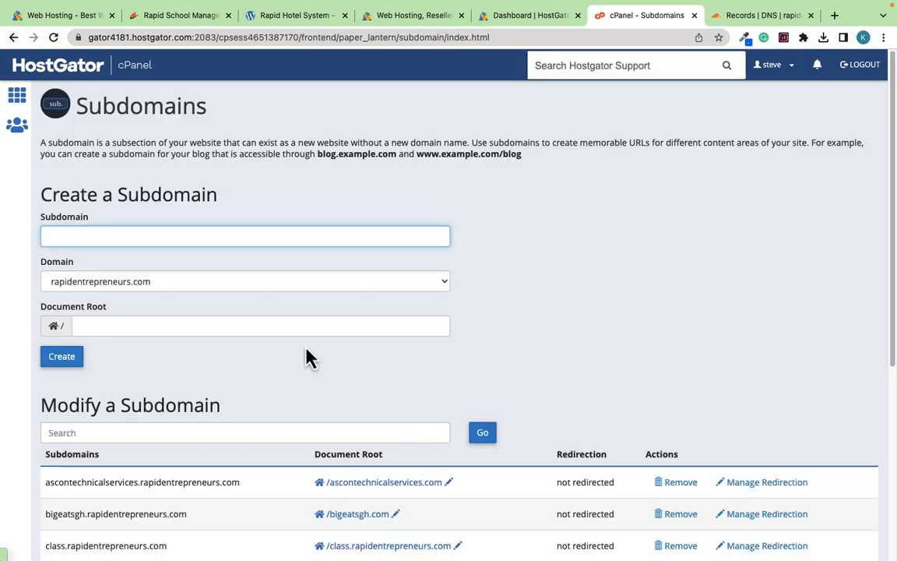
scroll(309, 358, down, 5)
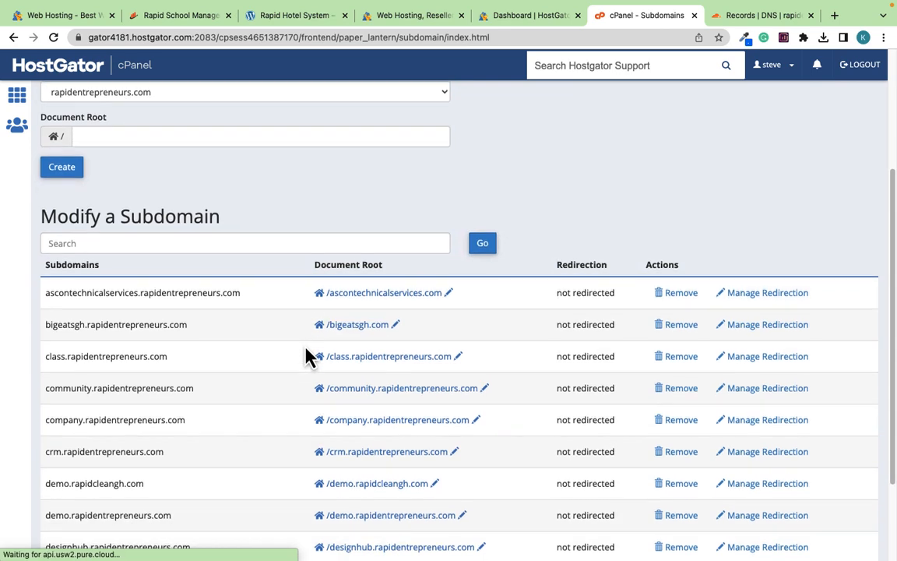
scroll(309, 357, down, 3)
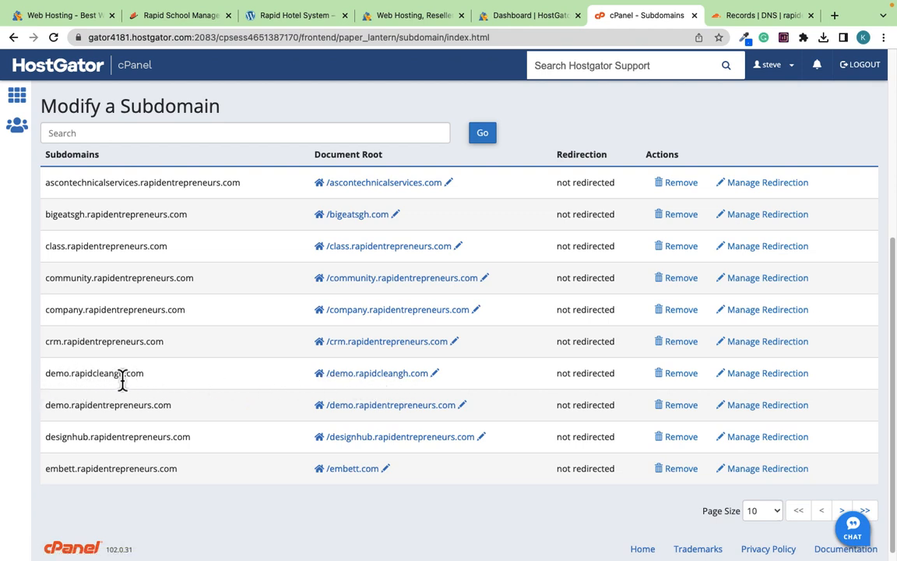
click(366, 374)
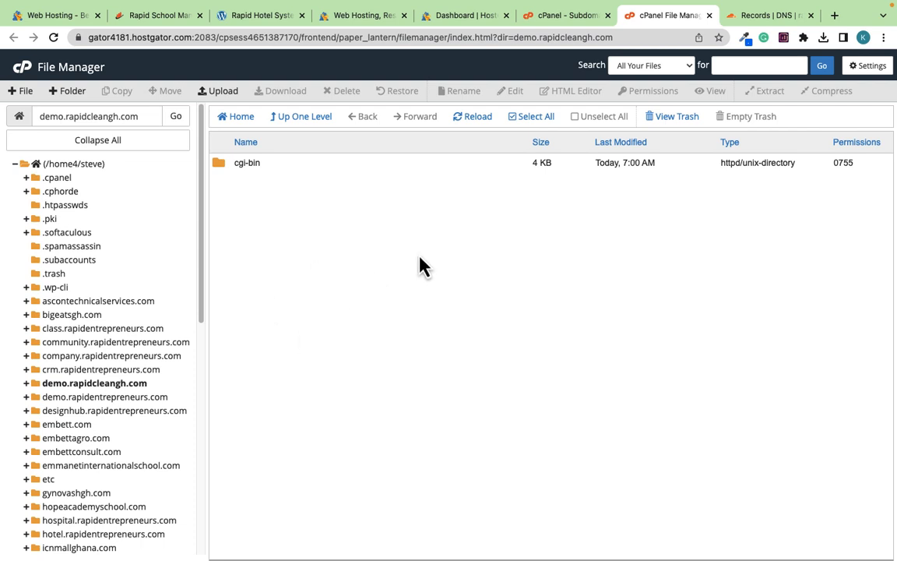
click(834, 16)
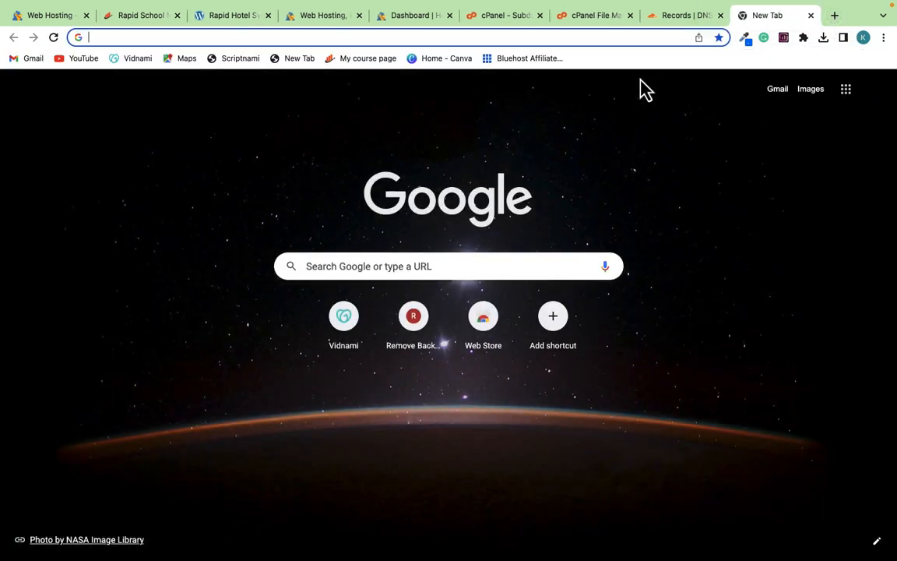
Search 'wordpress download' and download WordPress 6.1.1 from WordPress.org, closing the thank-you popup.
text(worp)
key(BackSpace)
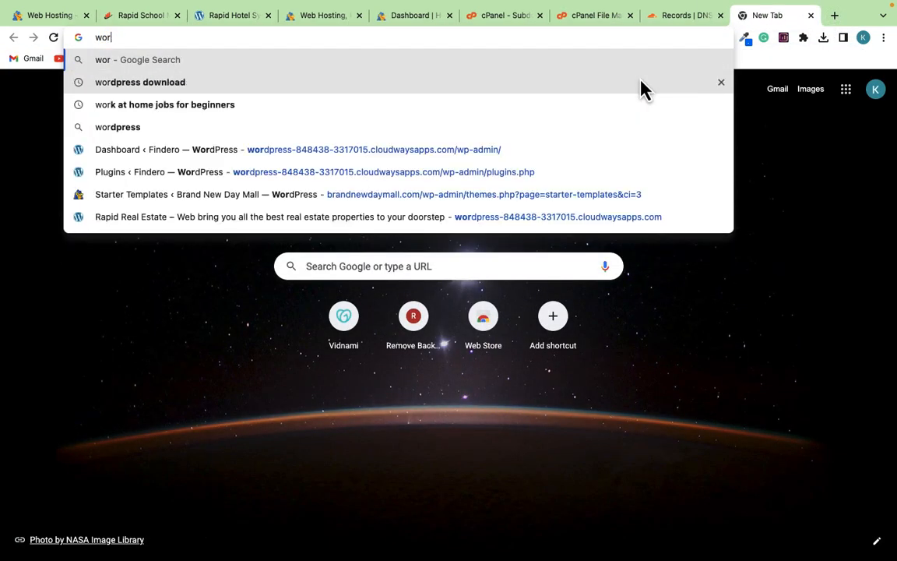
text(dpress download)
key(Return)
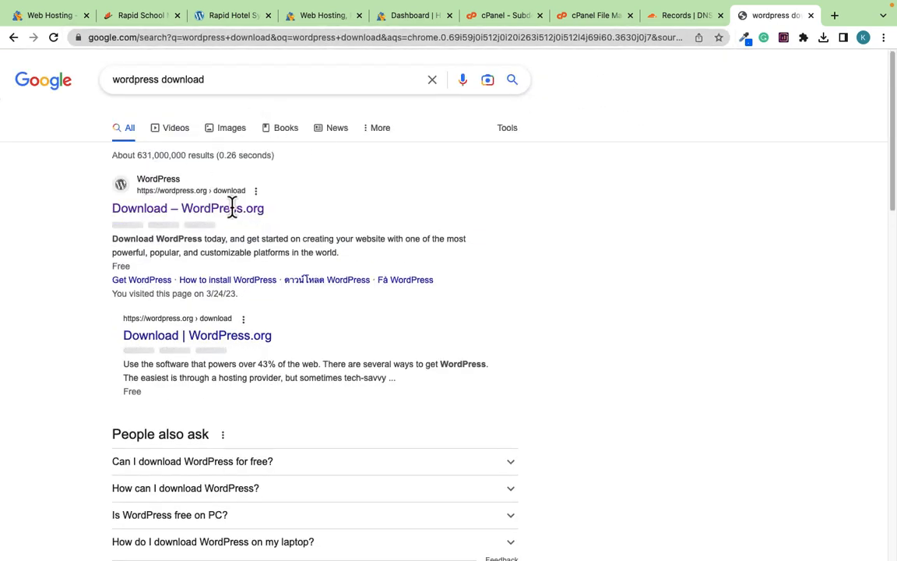
click(195, 220)
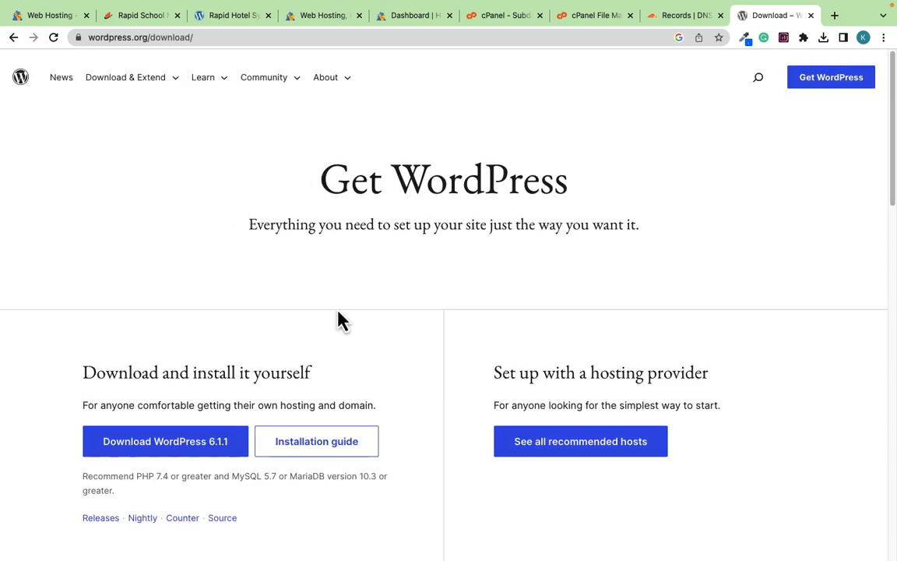
click(164, 454)
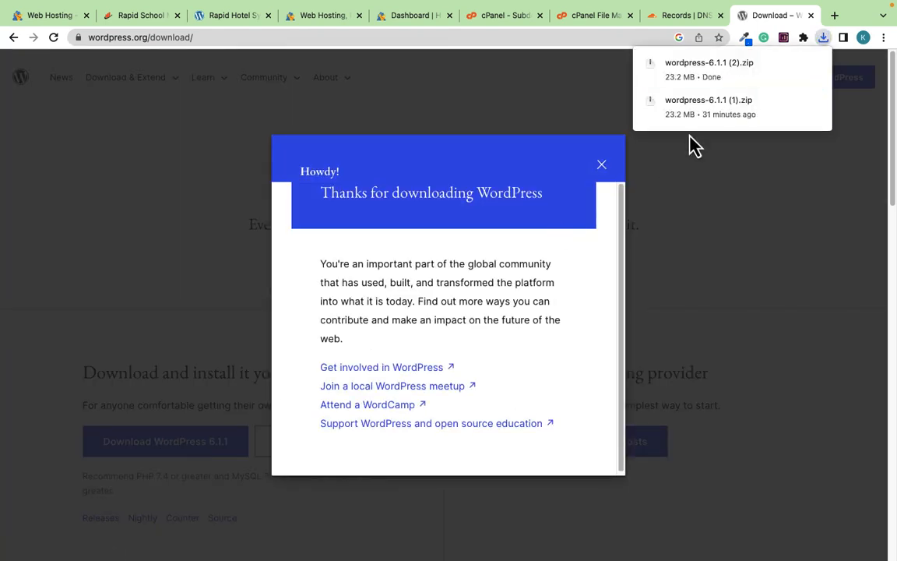
click(601, 165)
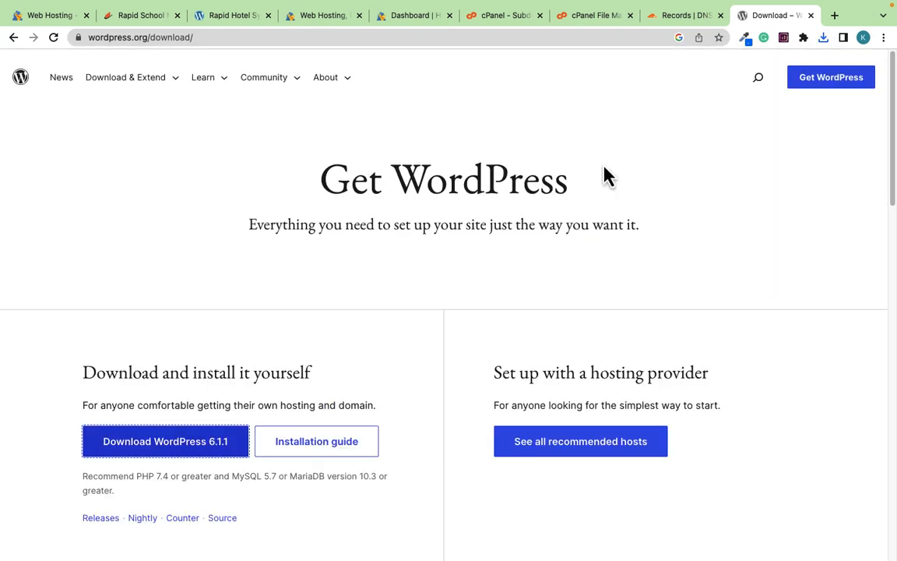
Upload wordpress-6.1.1 (1).zip into the demo.rapidcleangh.com folder and return to the listing.
click(810, 16)
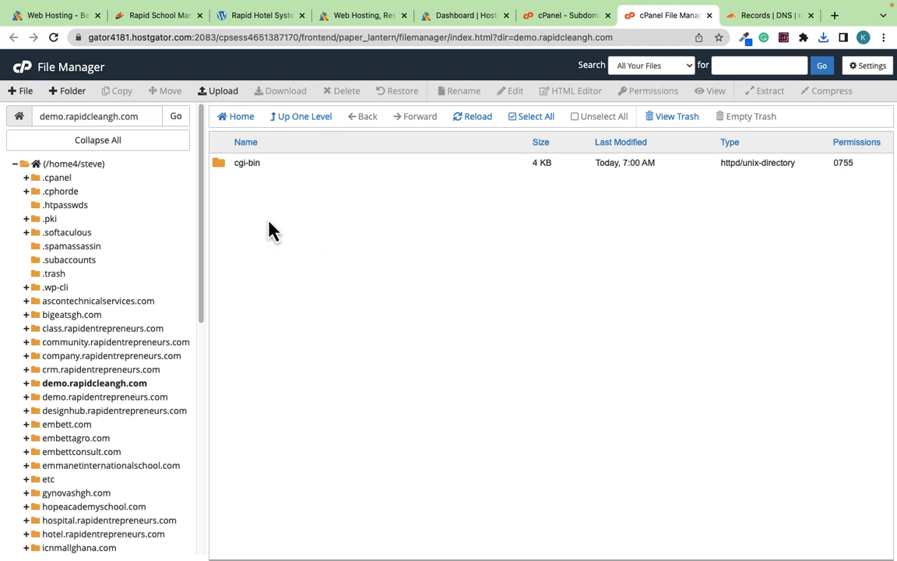
click(221, 99)
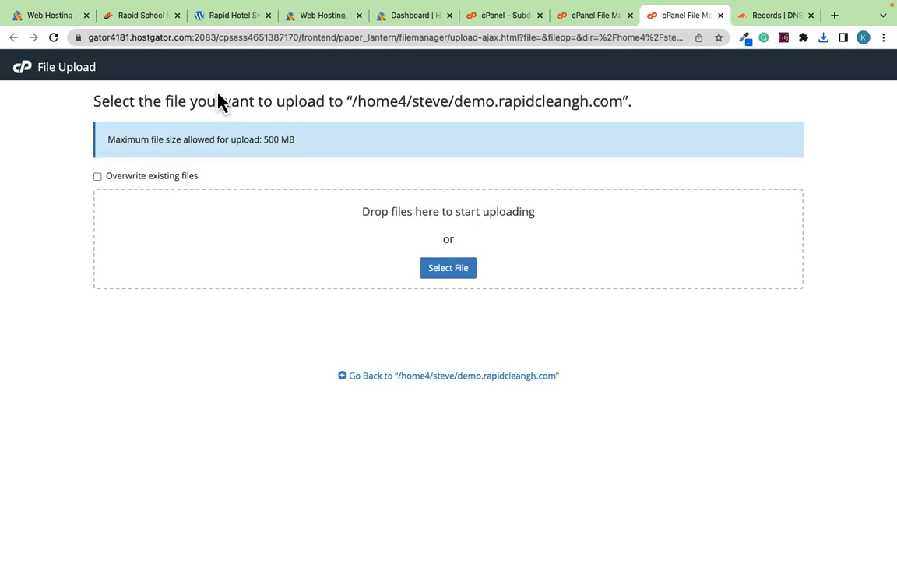
click(433, 274)
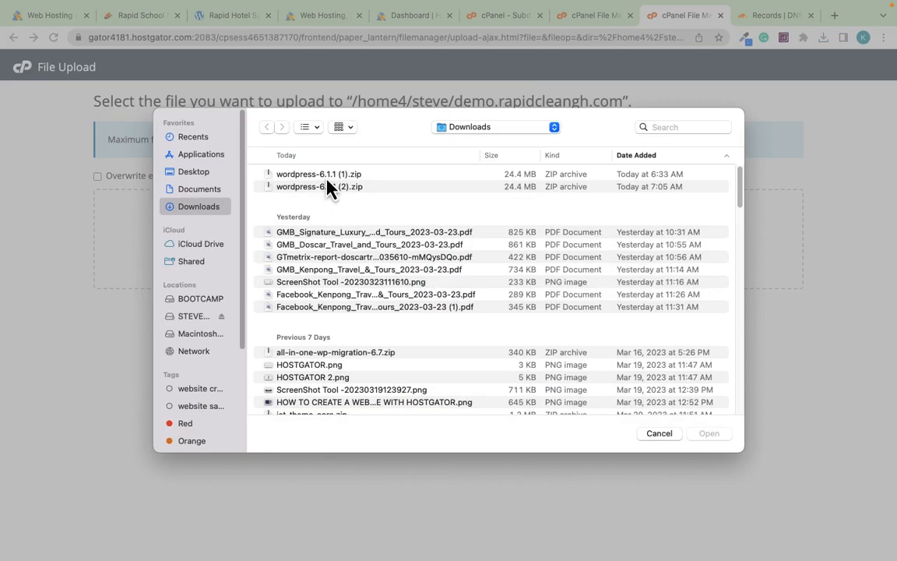
click(327, 179)
click(698, 436)
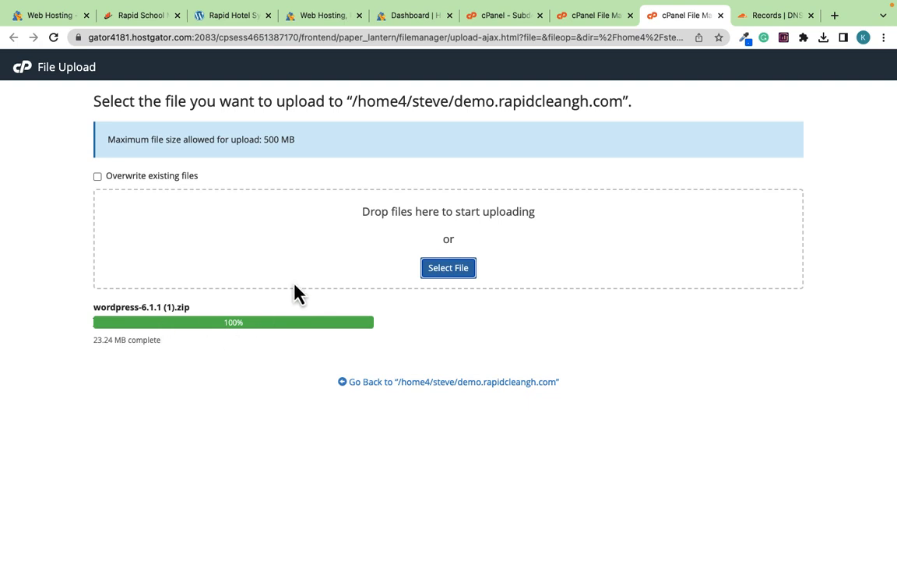
click(437, 383)
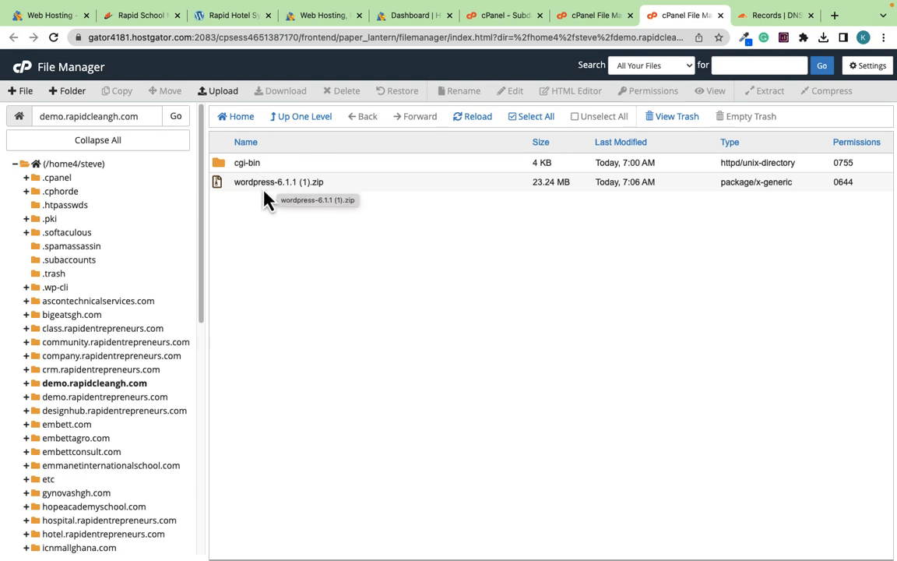
Extract wordpress-6.1.1 (1).zip into demo.rapidcleangh.com.
click(258, 185)
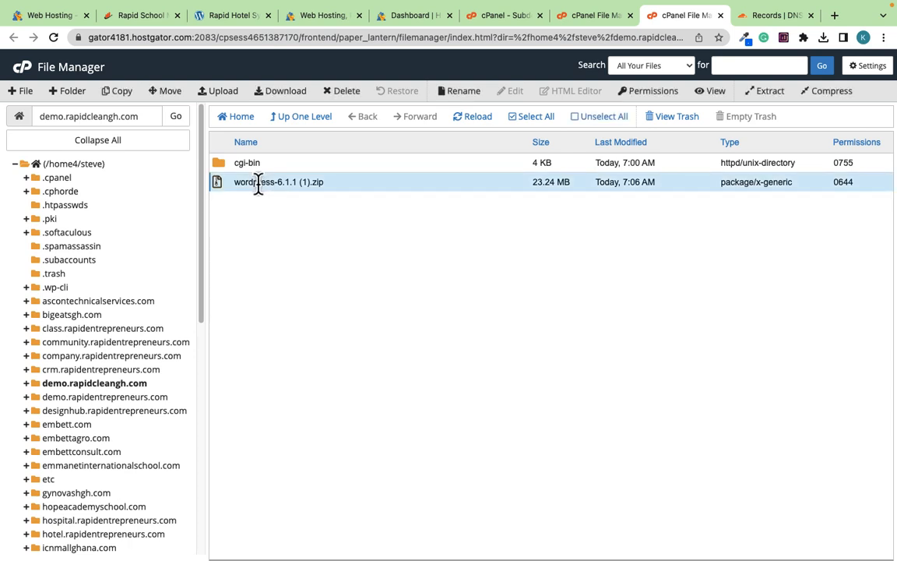
right_click(259, 186)
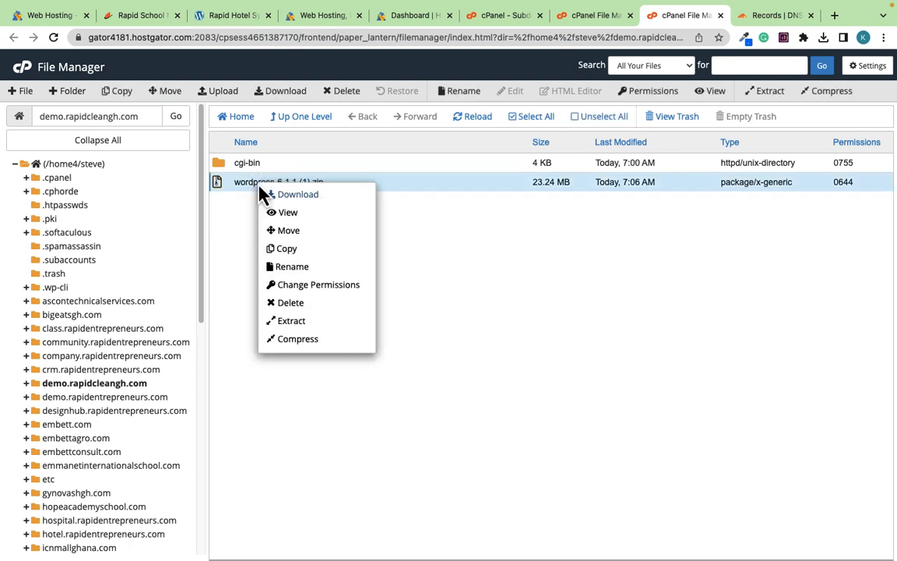
click(291, 321)
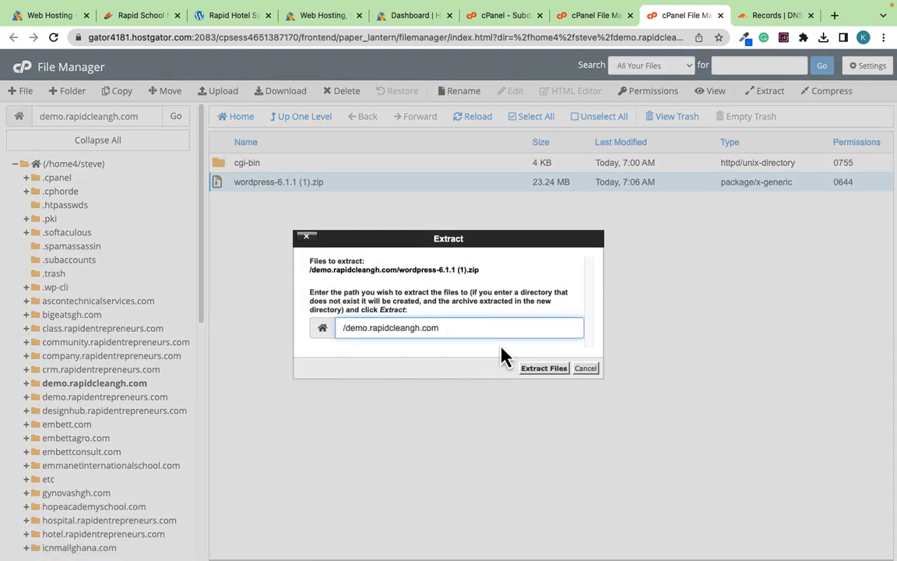
click(541, 369)
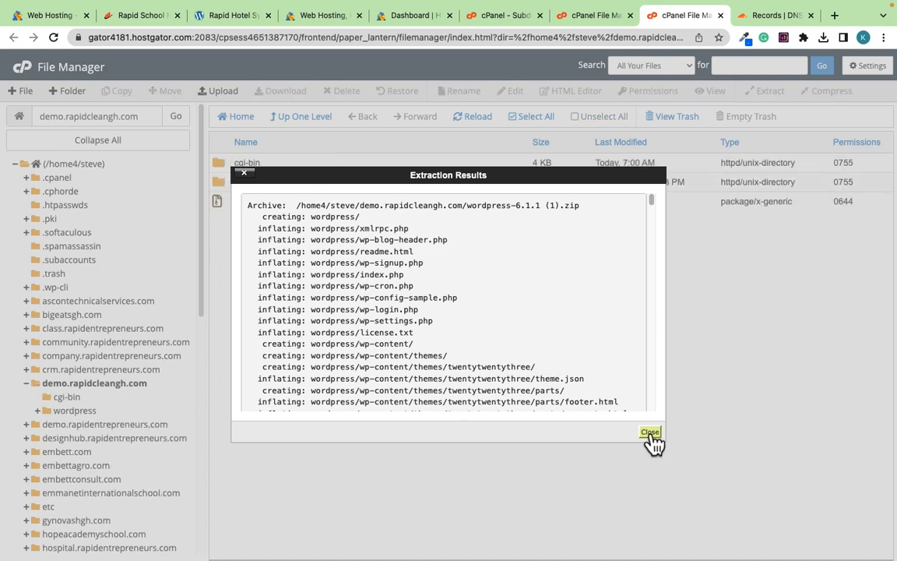
click(650, 432)
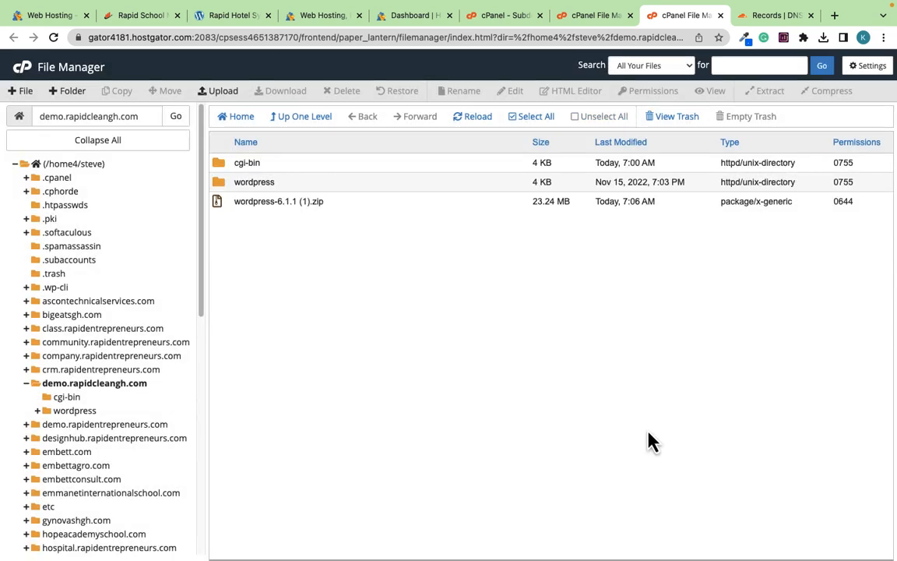
Permanently delete the wordpress-6.1.1 (1).zip archive, skipping the trash.
click(260, 200)
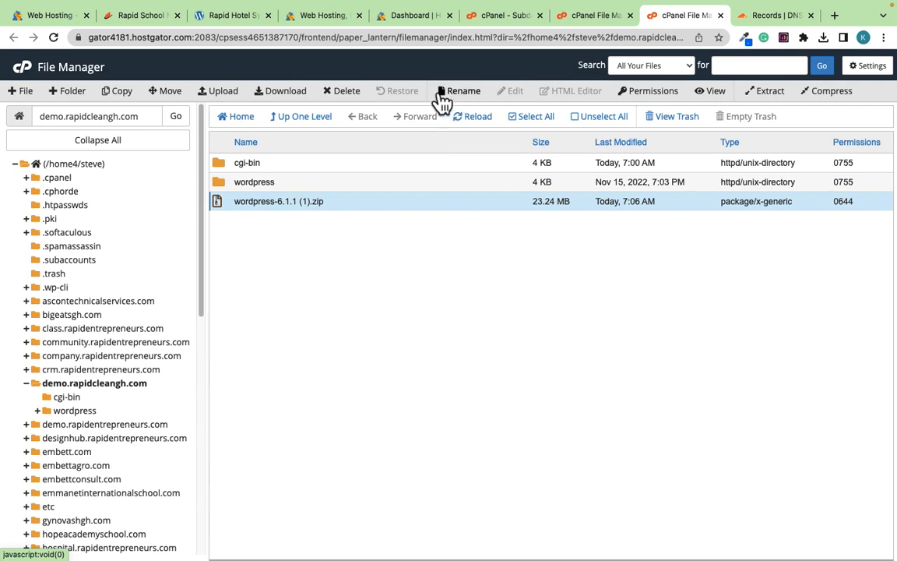
click(347, 99)
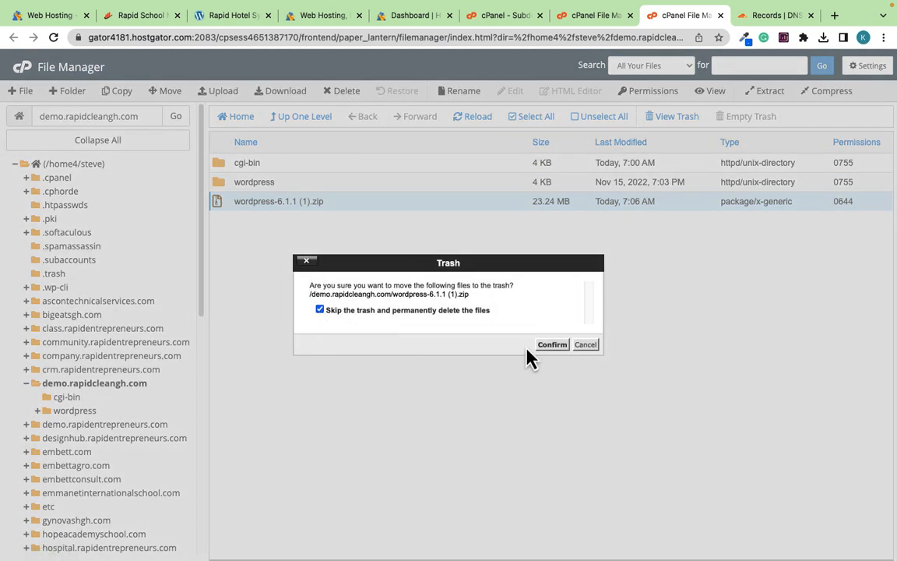
click(551, 345)
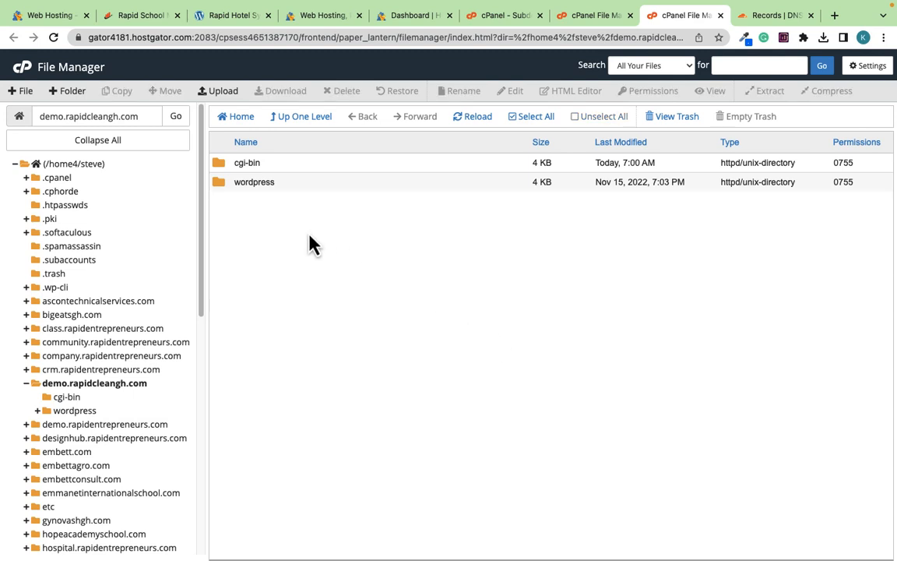
Move all files from the wordpress subfolder up into /demo.rapidcleangh.com/.
double_click(221, 187)
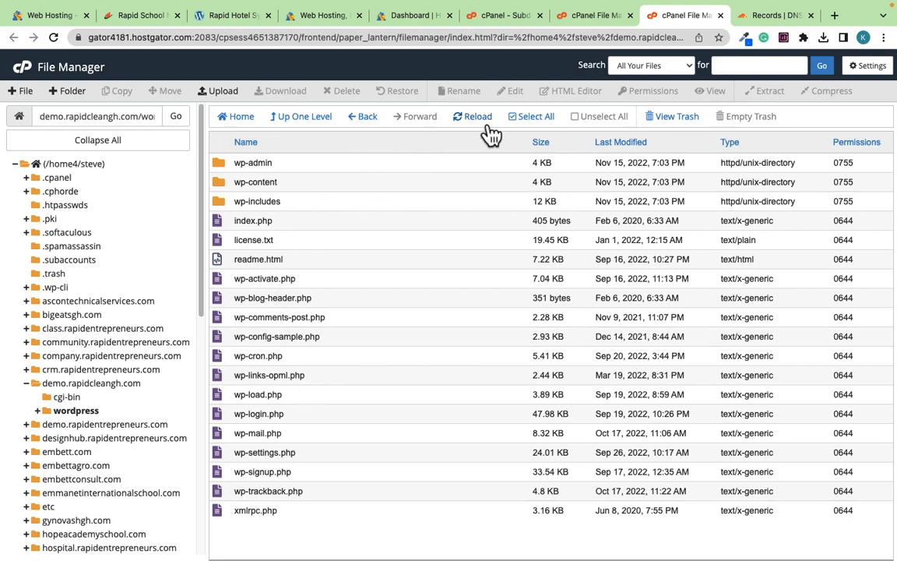
click(526, 127)
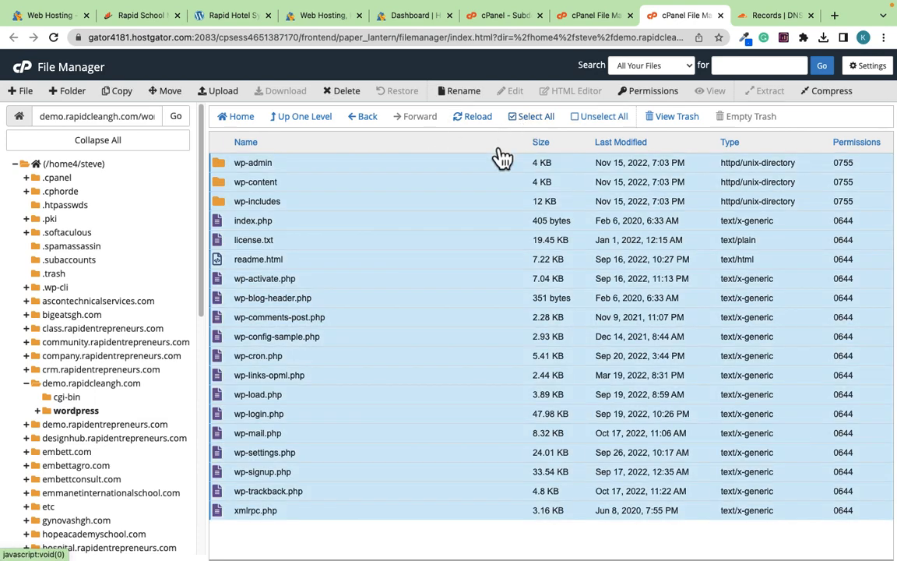
click(169, 92)
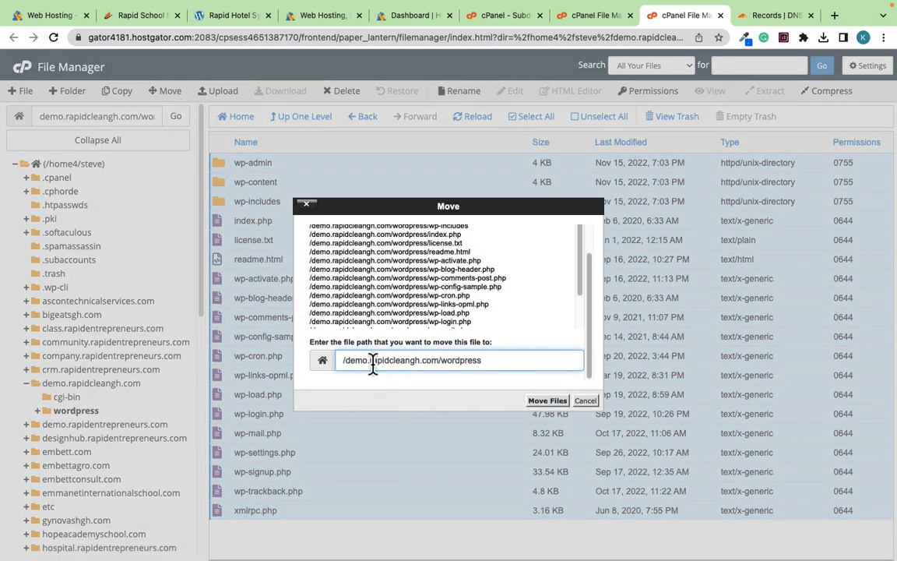
key(BackSpace)
key(BackSpace)
key(BackSpace)
key(BackSpace)
key(BackSpace)
key(BackSpace)
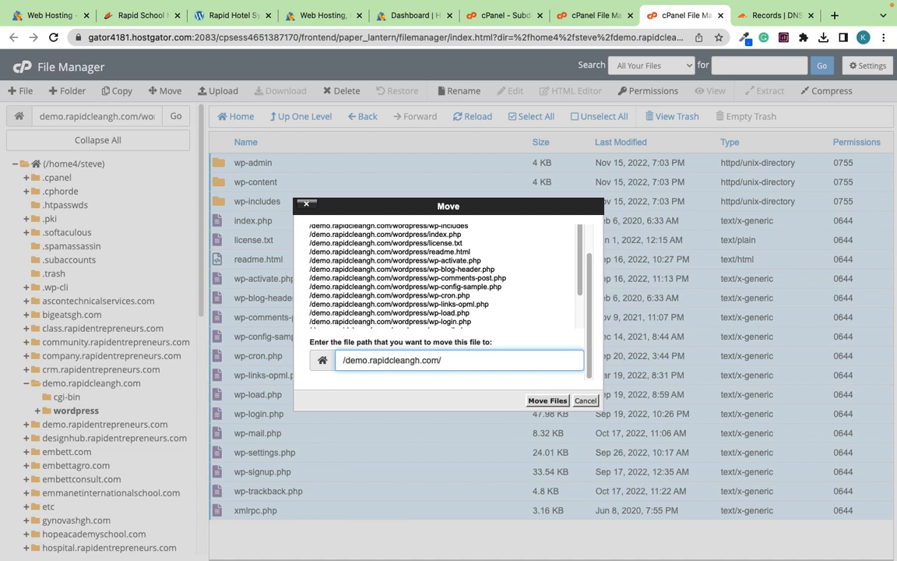
click(546, 400)
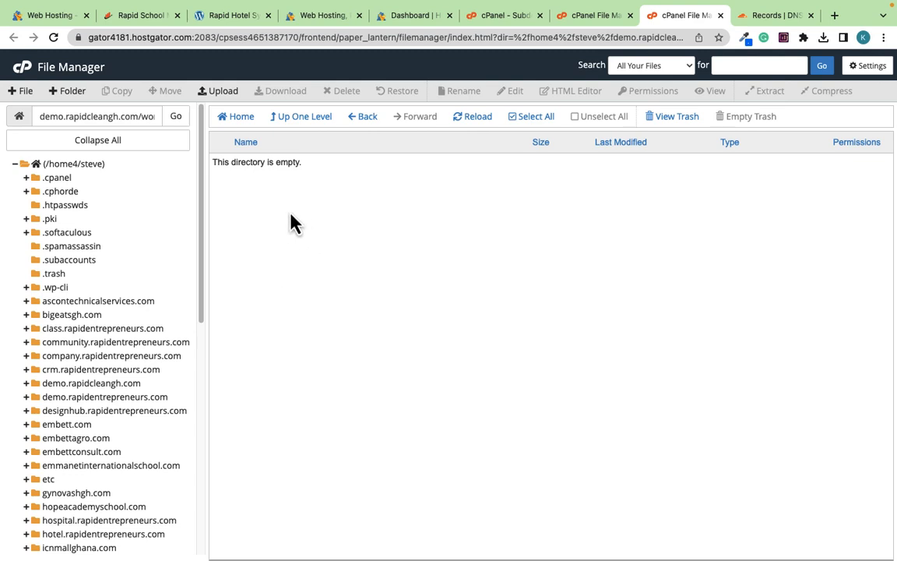
Delete the now-empty wordpress folder from demo.rapidcleangh.com.
click(306, 125)
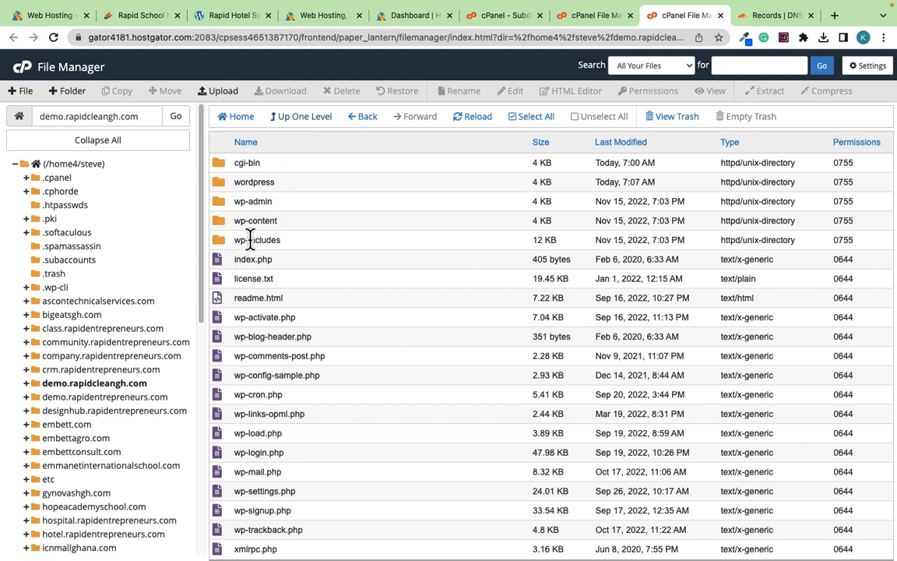
click(222, 188)
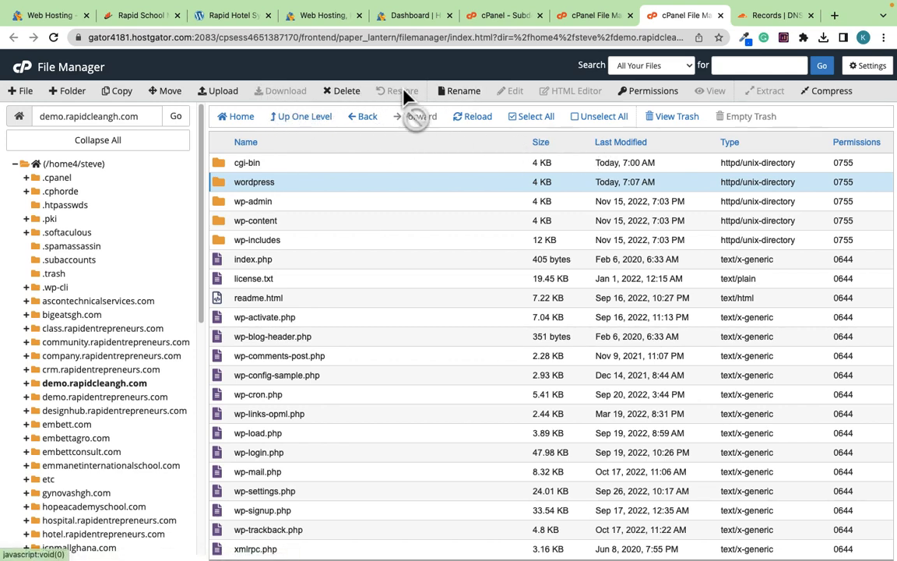
click(347, 92)
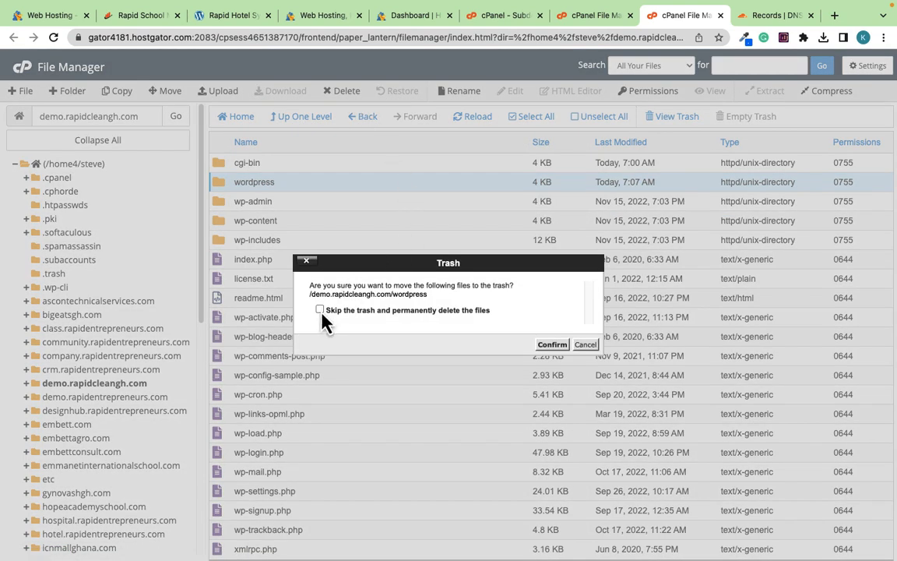
click(550, 345)
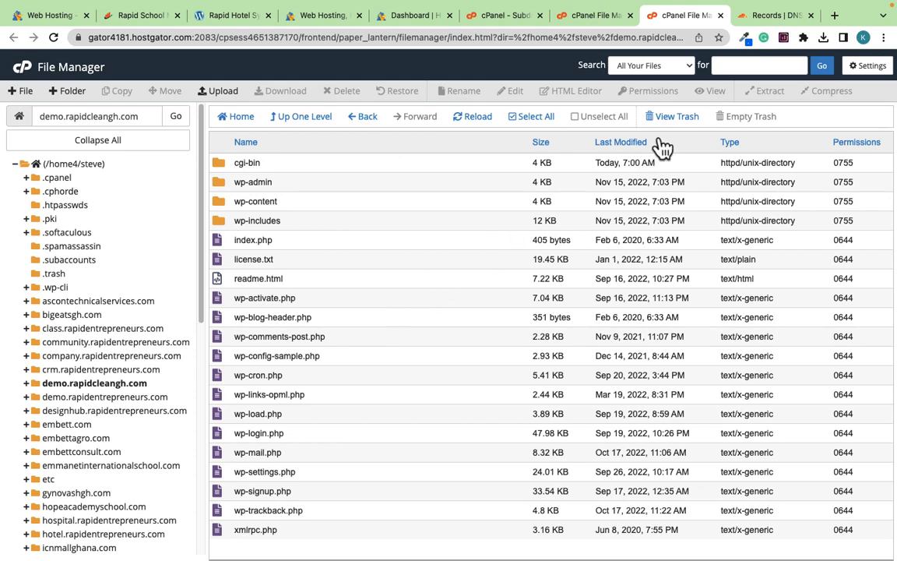
Load demo.rapidcleangh.com in a new tab, choose English (United States), and reach the database details form.
click(834, 16)
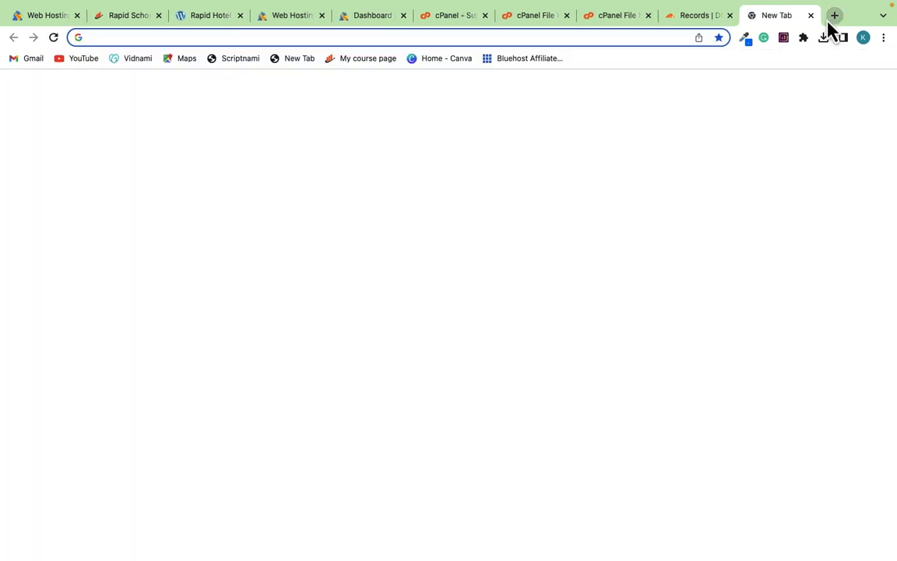
text(demo.r)
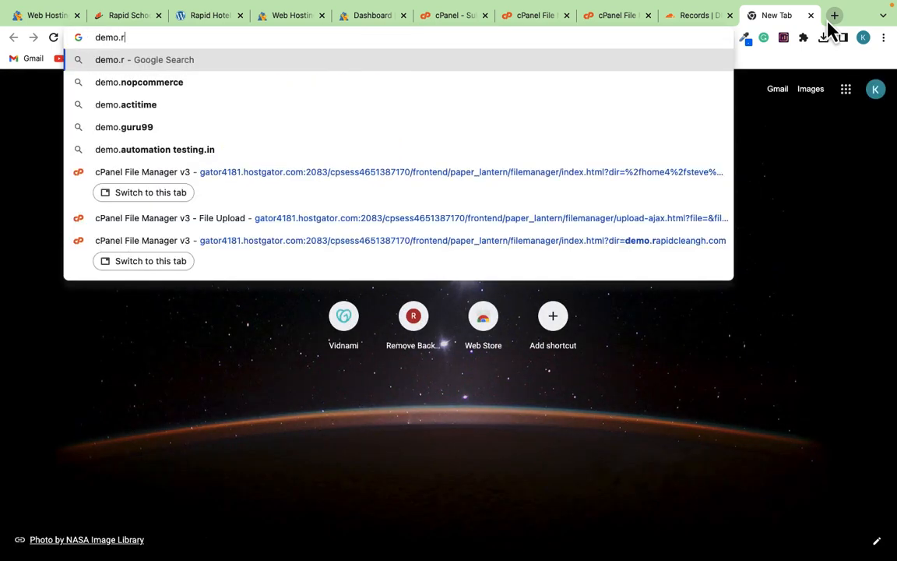
text(apidcleangh.com)
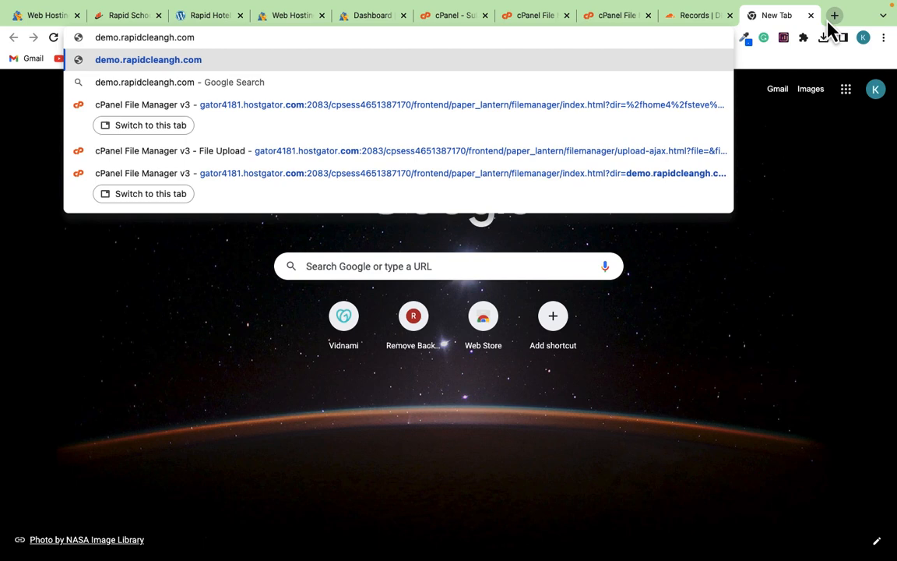
key(Return)
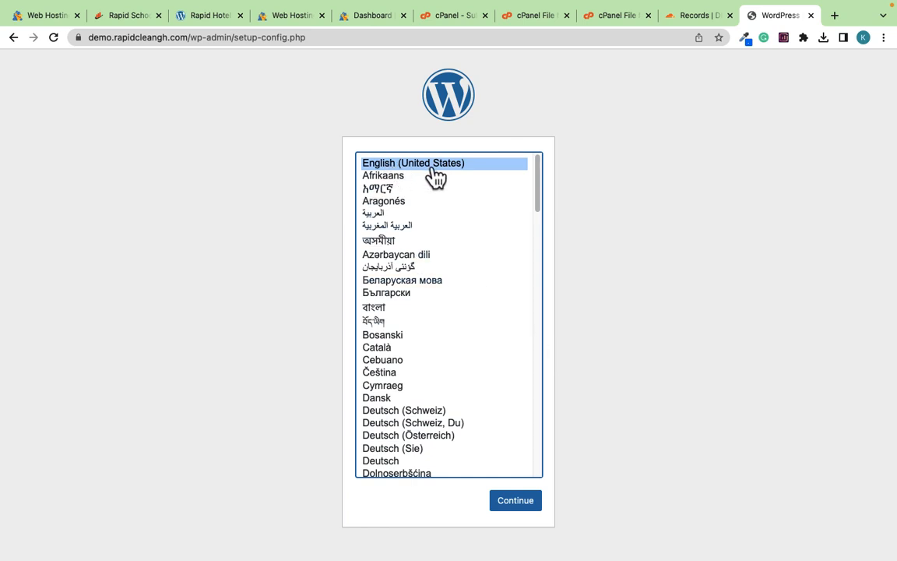
click(515, 502)
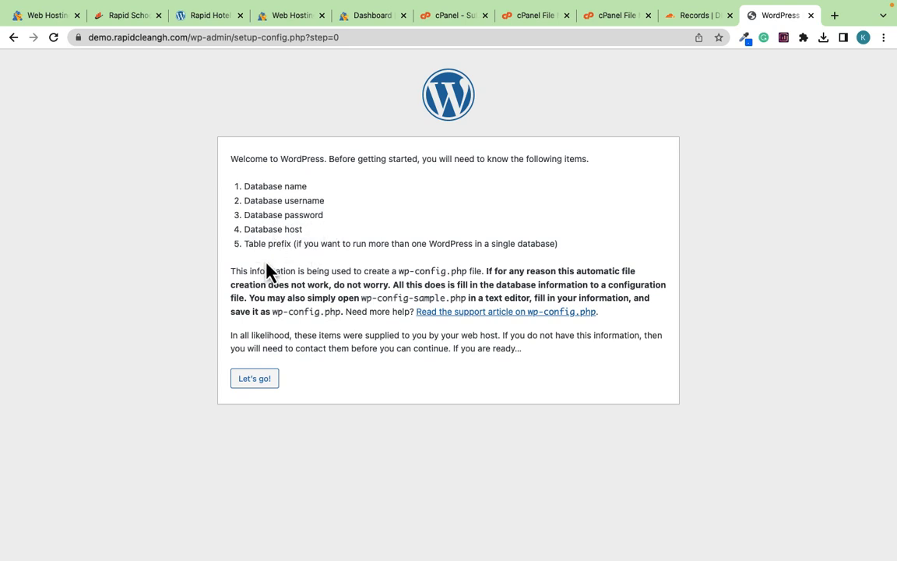
click(248, 383)
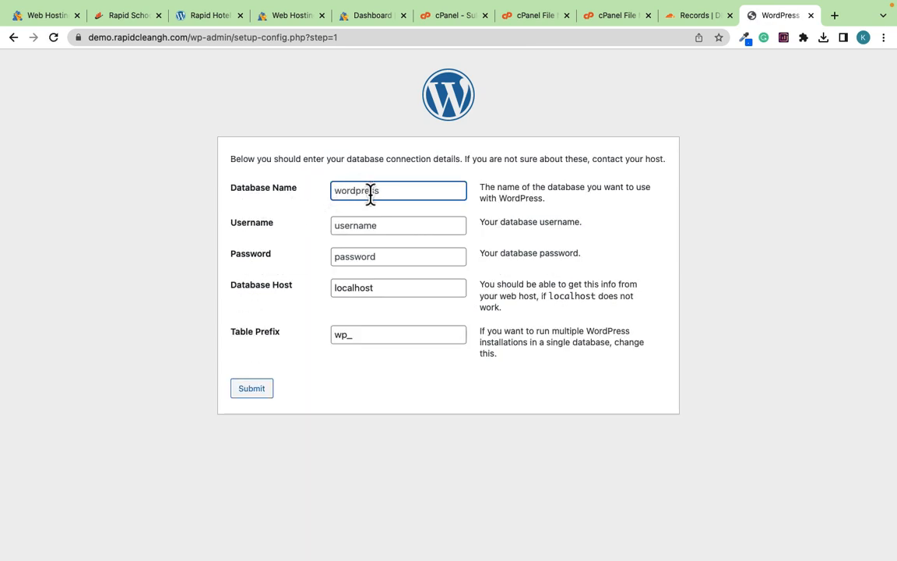
click(537, 18)
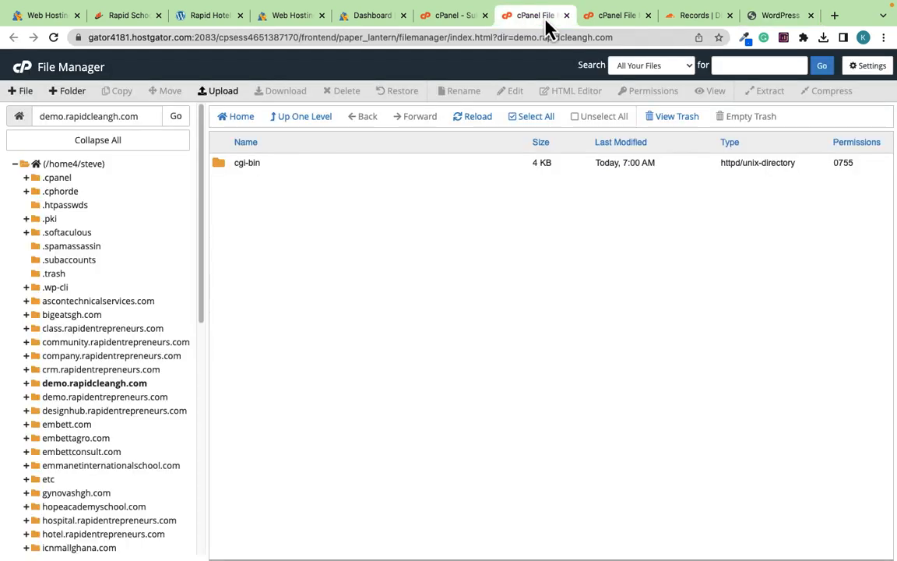
Copy the demo database's name from cPanel's MySQL Databases list and return to the WordPress form.
click(448, 16)
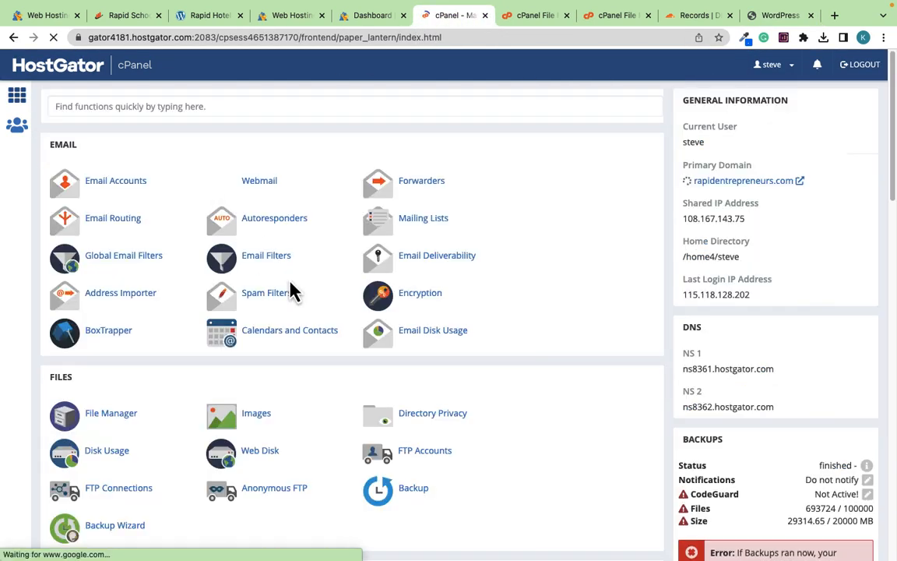
scroll(291, 280, down, 5)
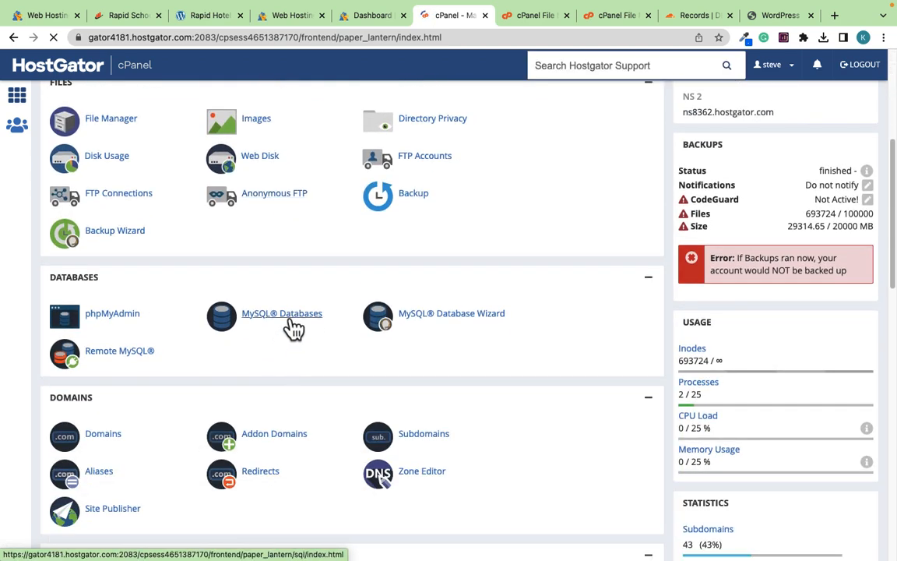
click(290, 321)
scroll(288, 326, down, 4)
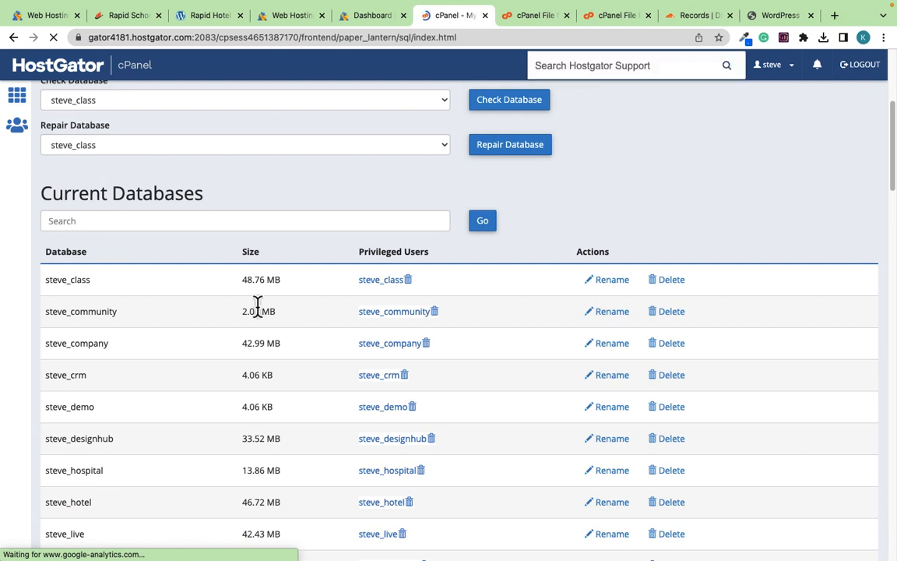
scroll(123, 351, down, 1)
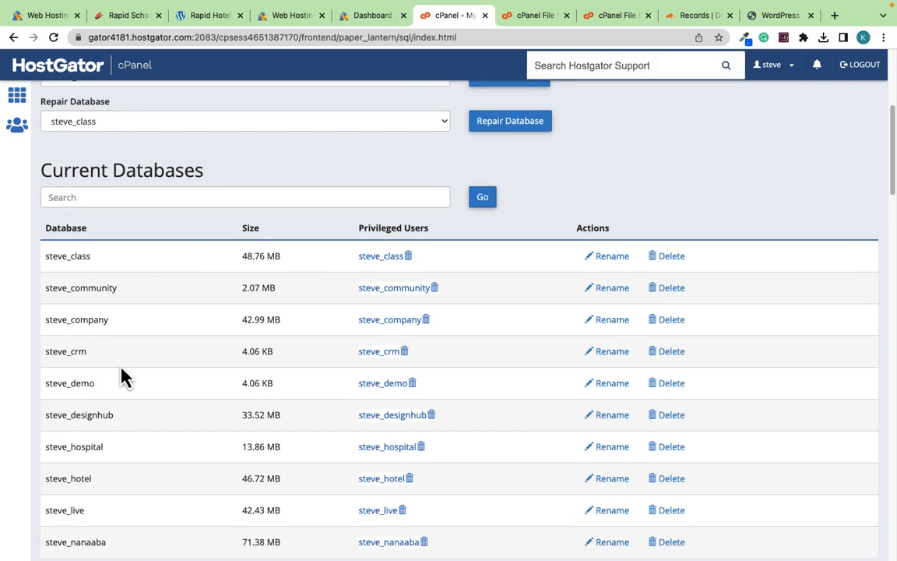
drag(89, 394, 45, 397)
key(super+c)
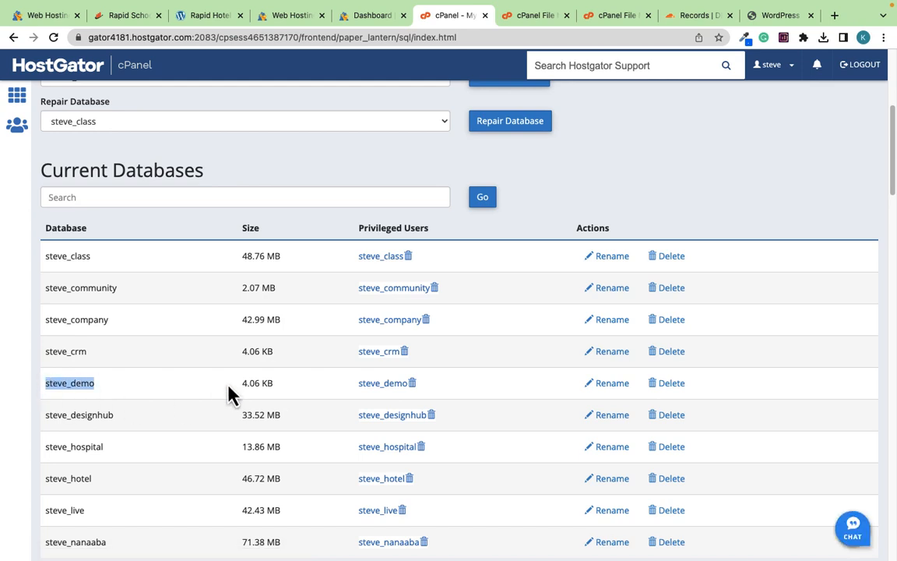
click(779, 16)
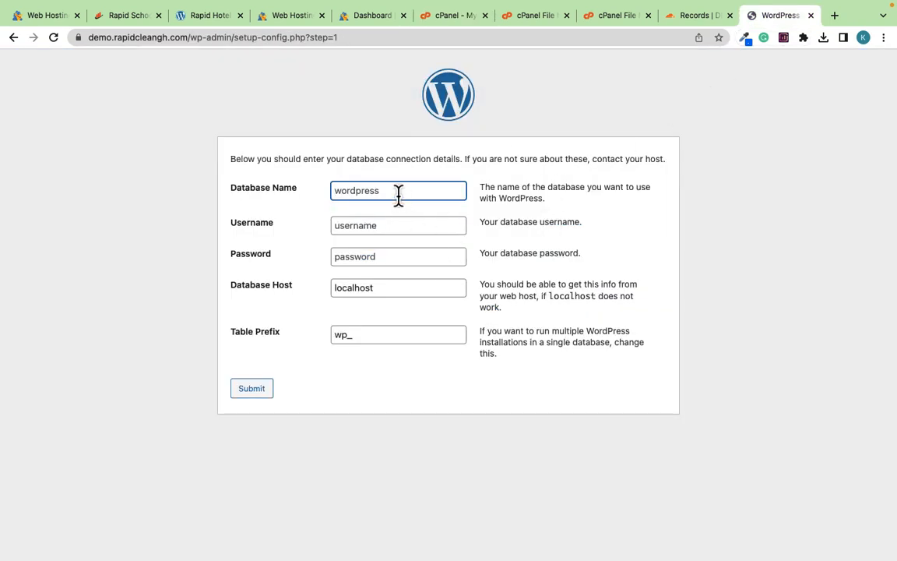
Use the demo database name as Database Name and Username, enter its password, submit, and run the installation.
key(super+v)
click(369, 226)
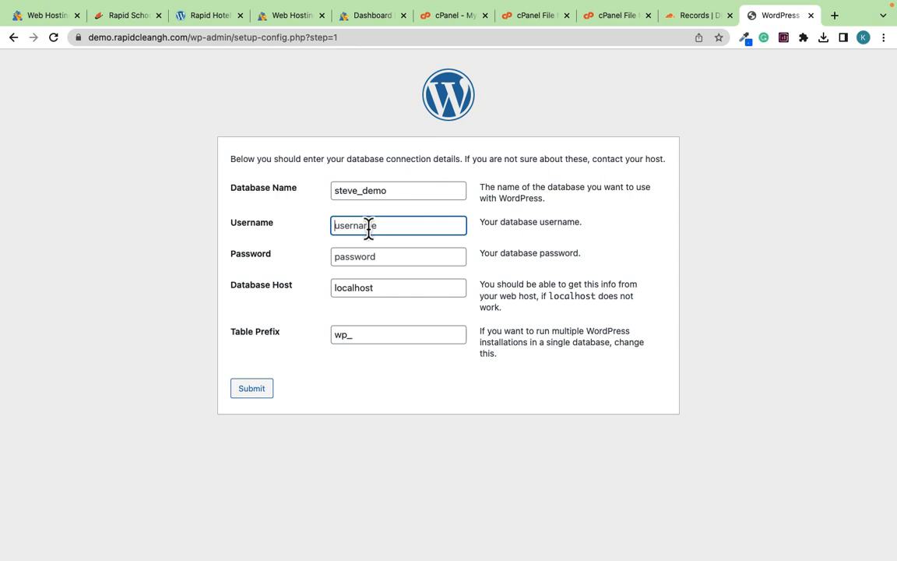
key(super+v)
click(367, 256)
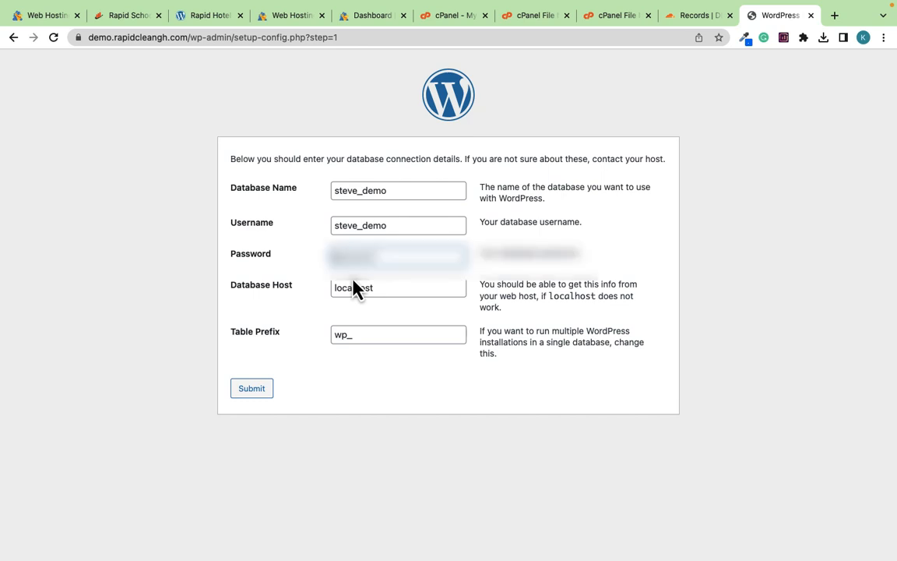
text(************)
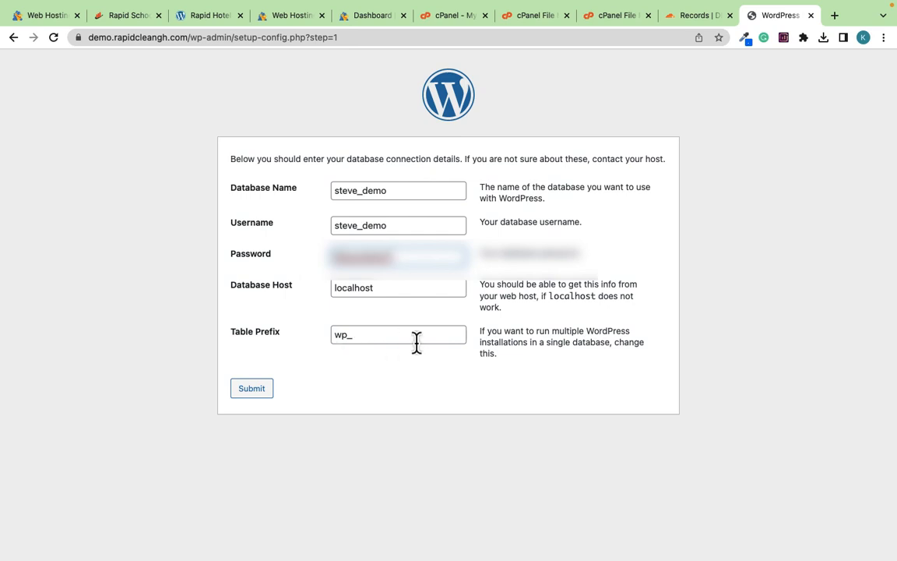
click(255, 393)
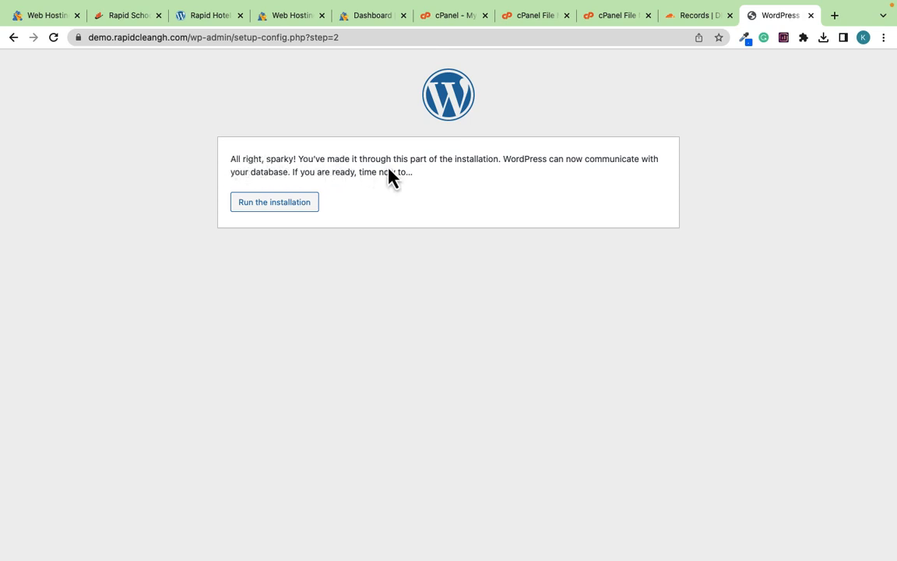
click(274, 212)
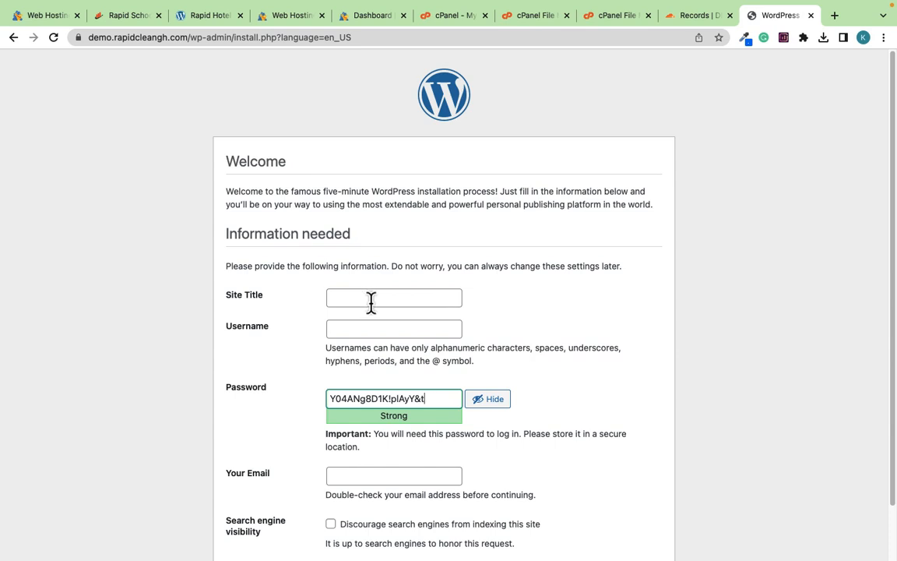
click(357, 296)
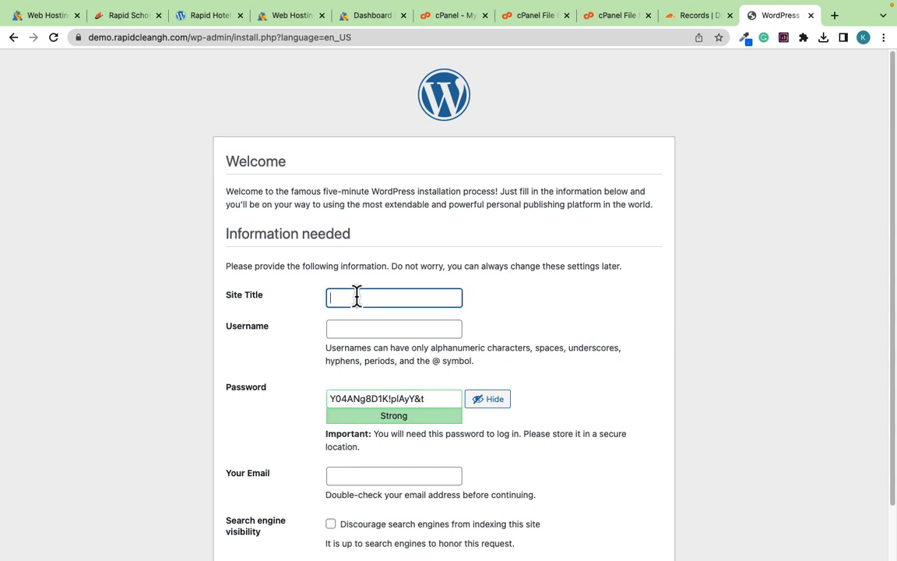
Enter site title 'Demo Website', an admin username, and a custom password, confirming weak password use.
text(Demo Website)
click(347, 327)
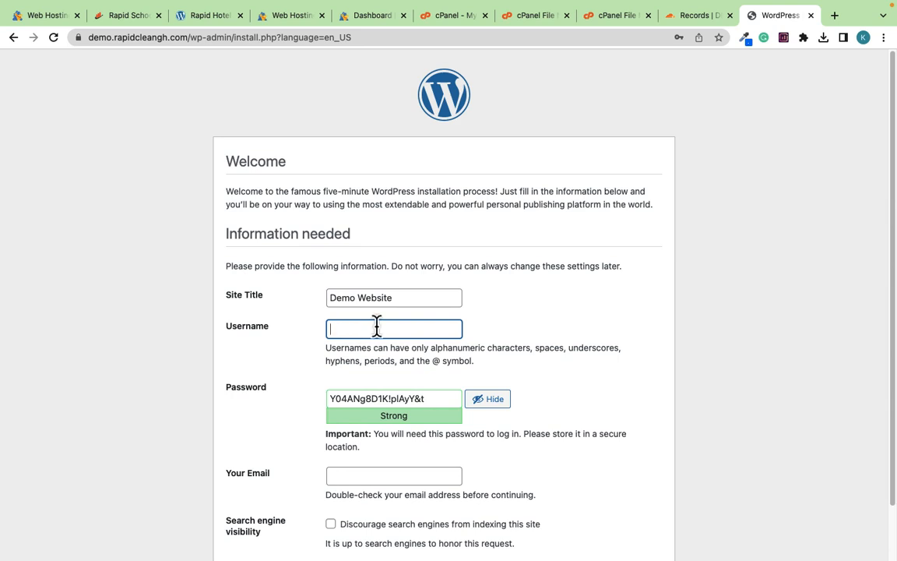
text(Different)
drag(432, 397, 302, 393)
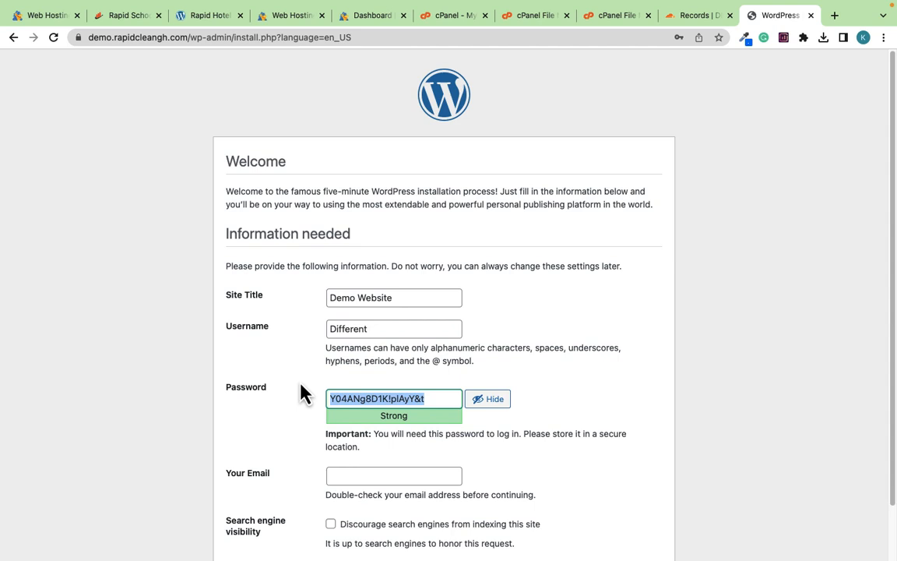
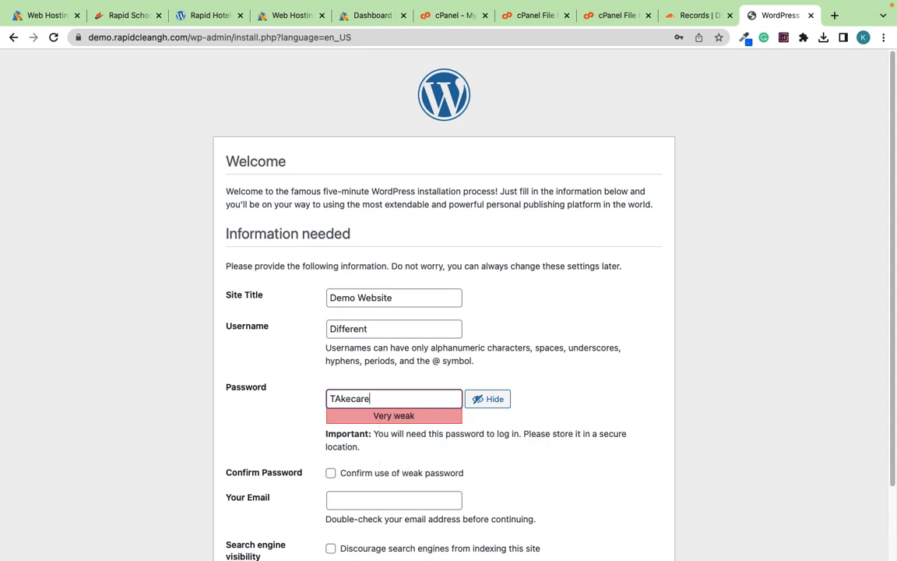
click(331, 474)
Fill in the admin e-mail address, double-check the username, and install WordPress.
scroll(410, 397, down, 2)
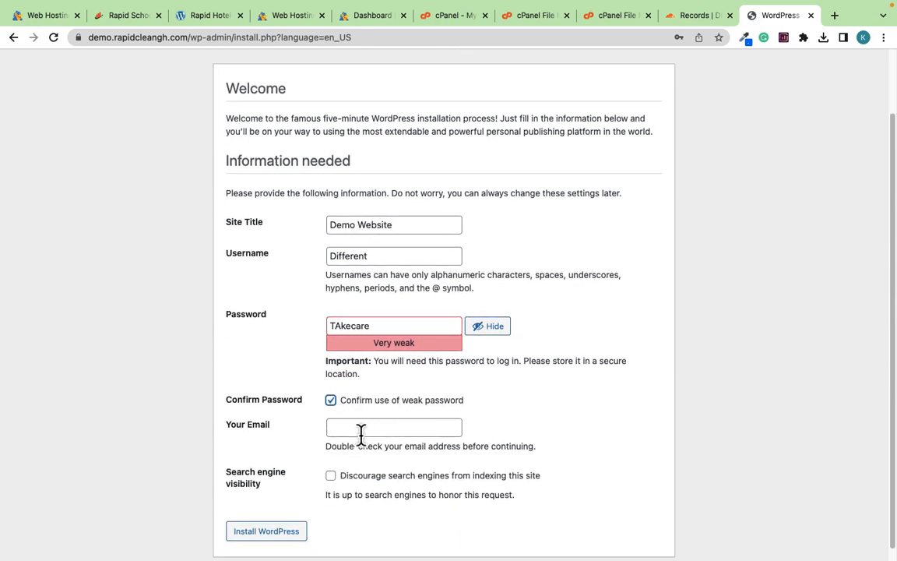
click(375, 426)
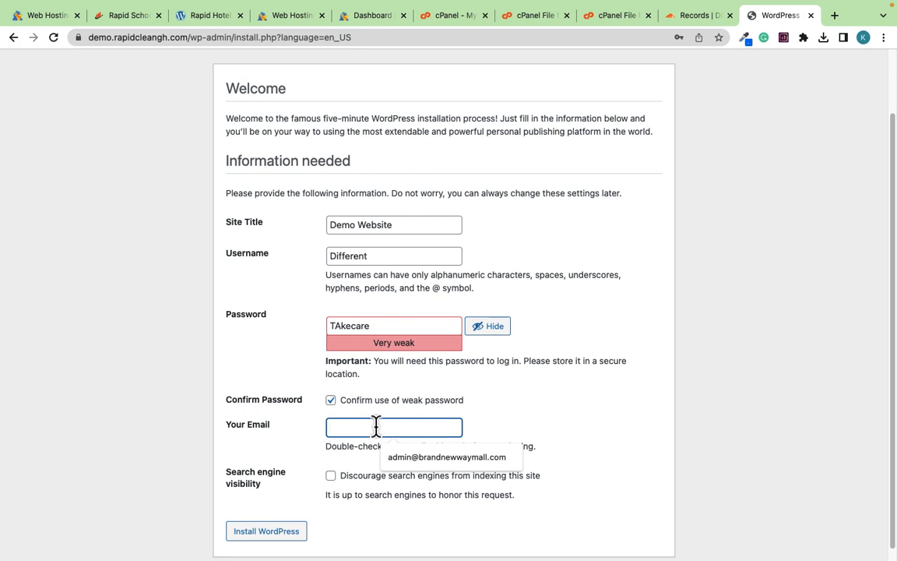
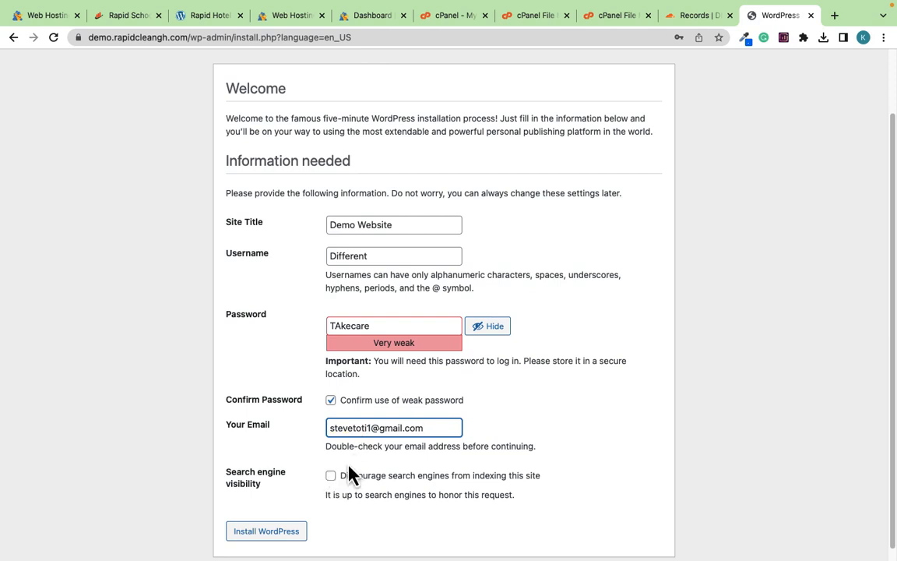
scroll(346, 476, down, 1)
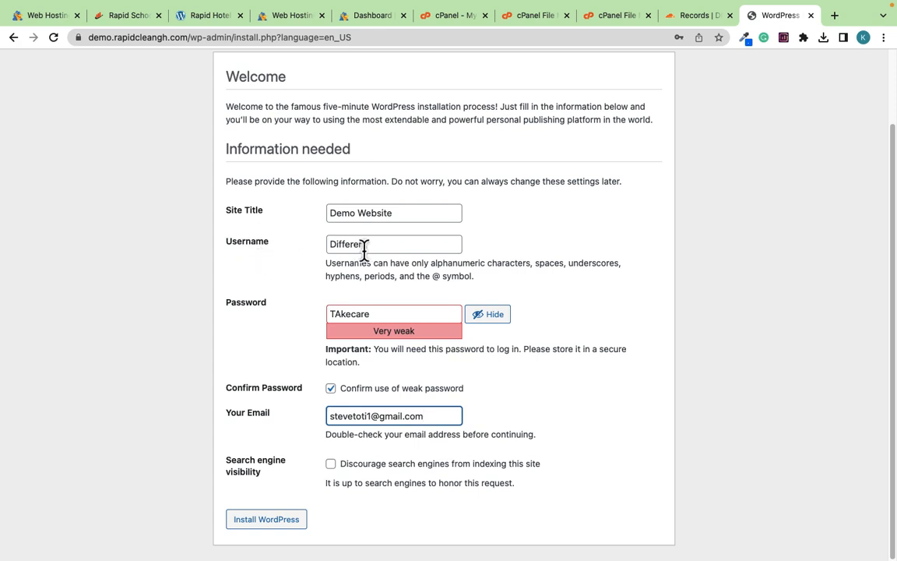
click(395, 244)
drag(395, 245, 334, 245)
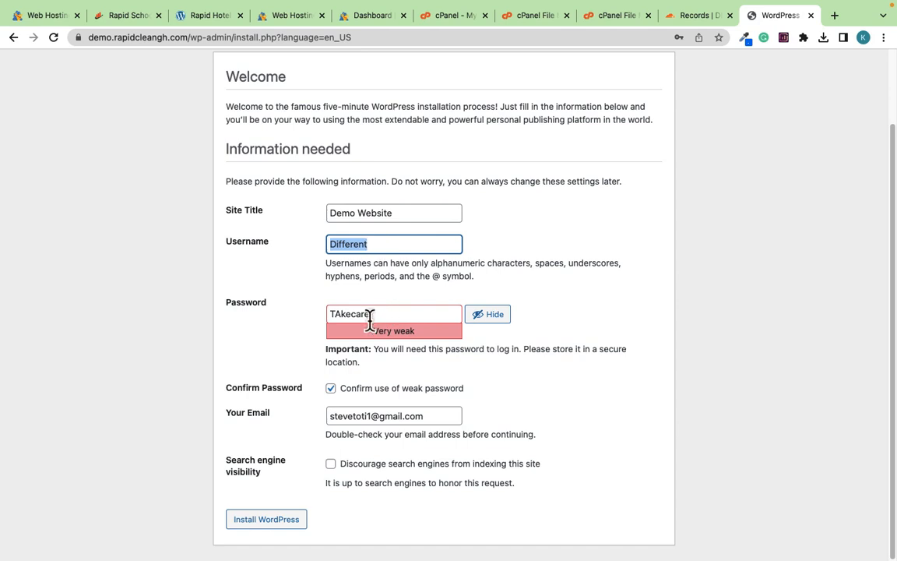
click(257, 532)
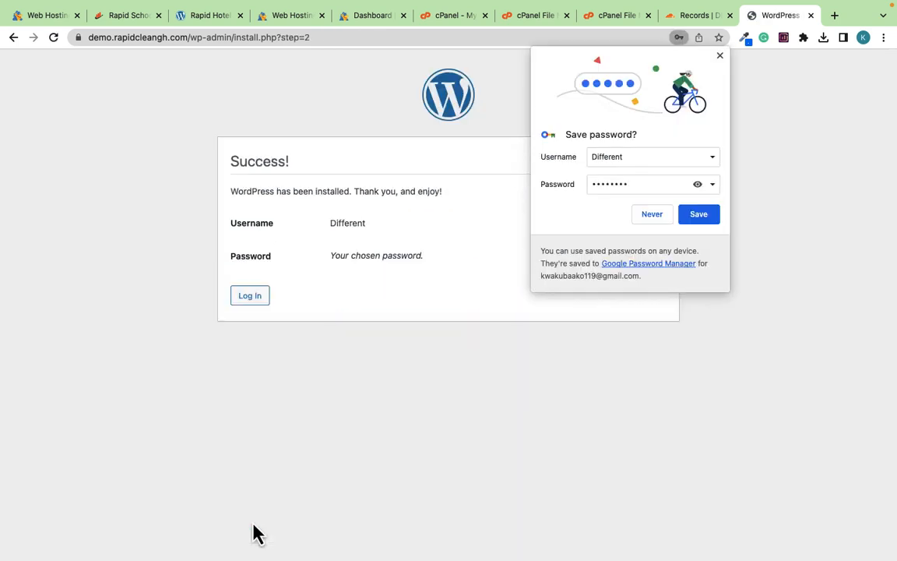
Decline the browser's save-password prompt and log in with the new admin username and password.
click(651, 214)
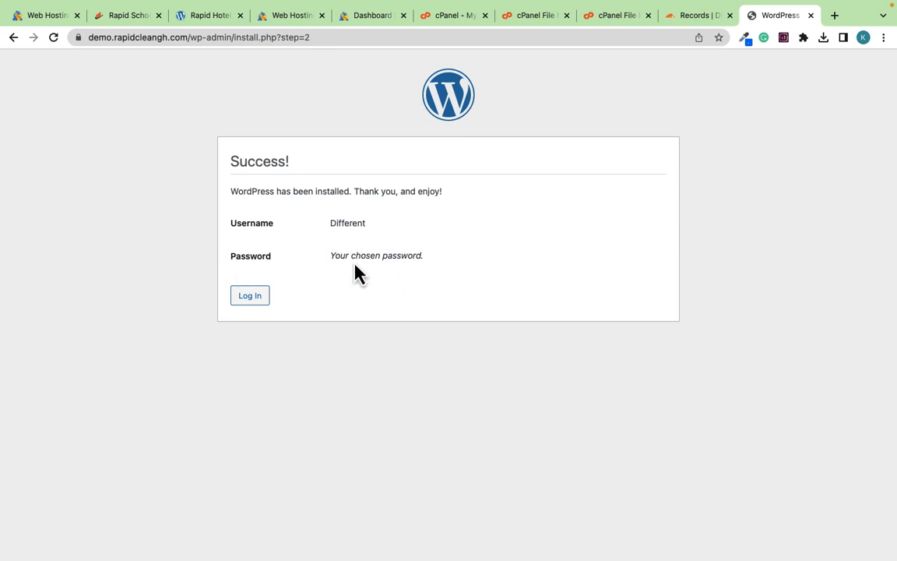
click(246, 299)
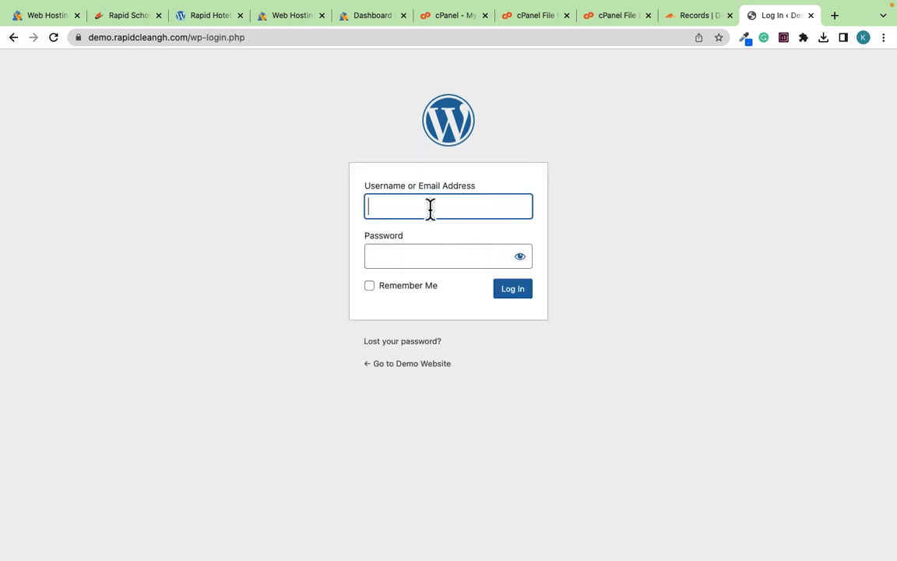
click(429, 208)
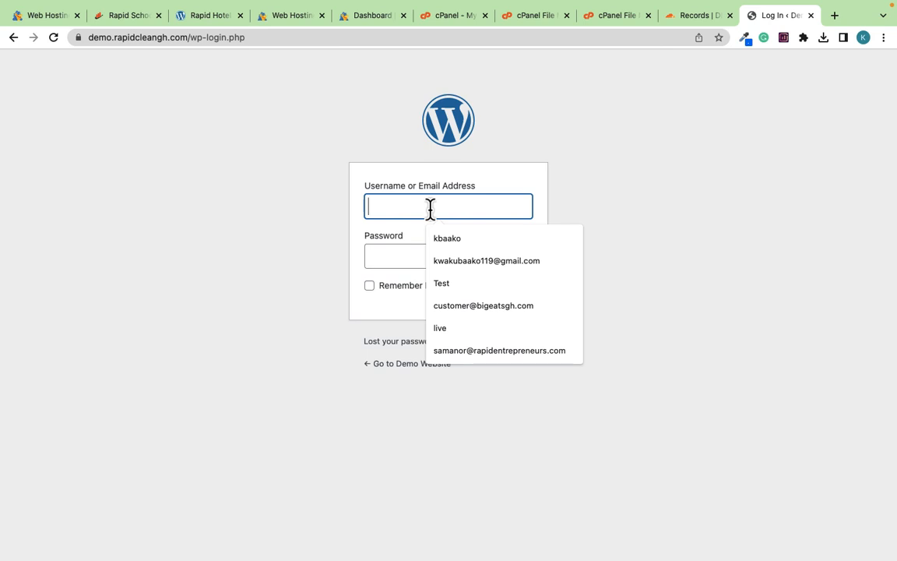
text(Di)
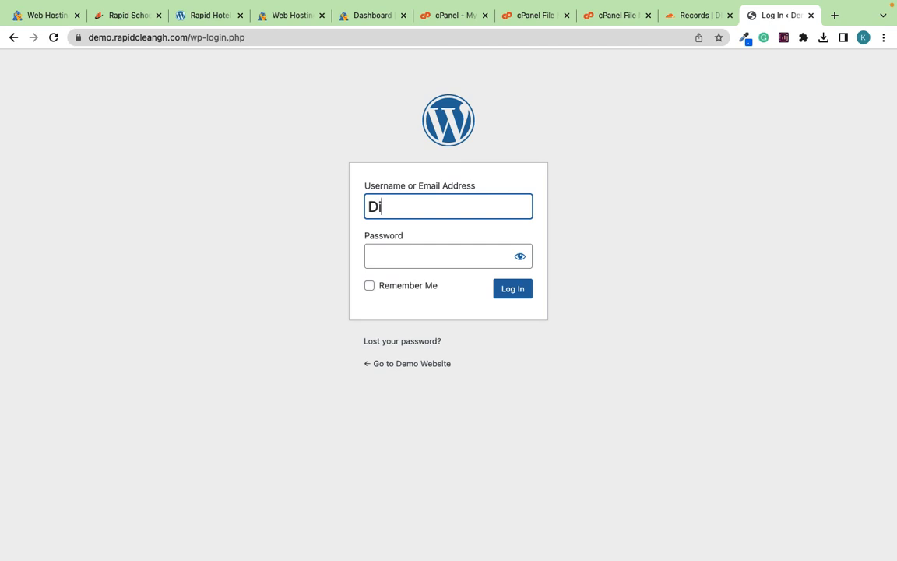
text(fferent)
click(404, 256)
text(•••)
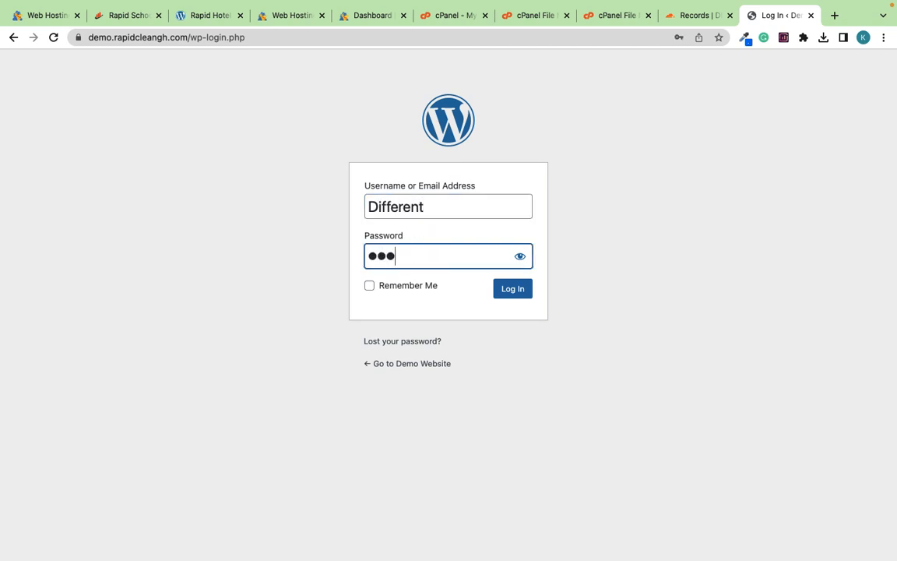
text(•••••)
click(515, 292)
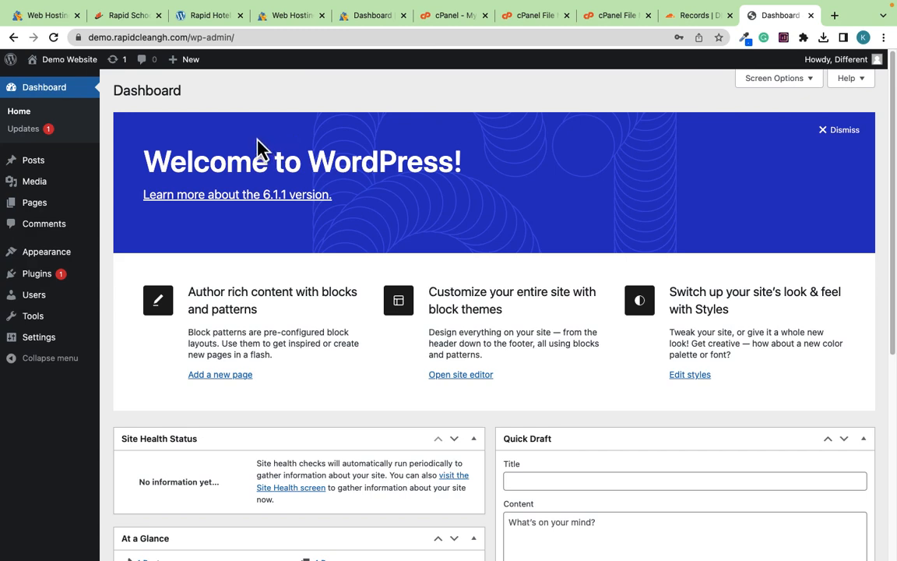
Deactivate and then delete the Akismet Anti-Spam and Hello Dolly plugins with bulk actions.
click(49, 282)
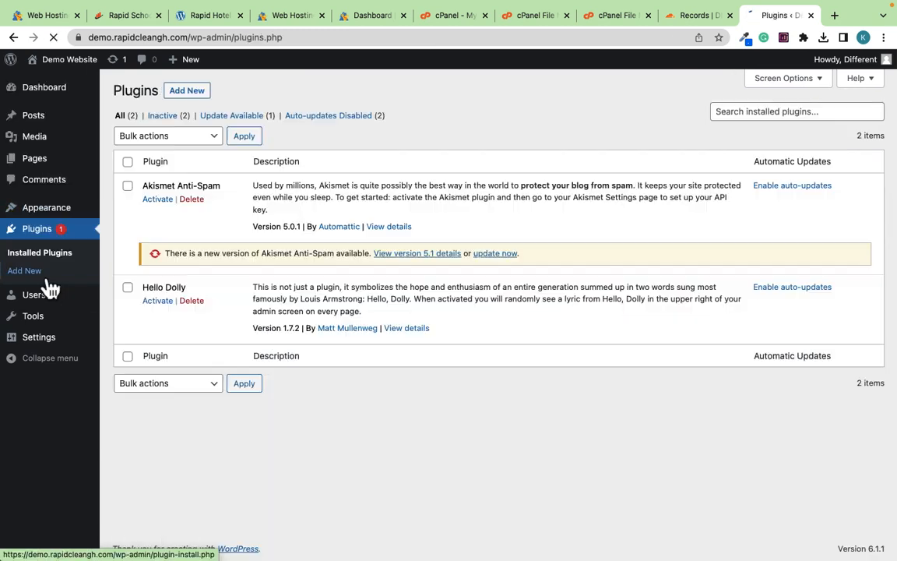
click(173, 136)
click(144, 195)
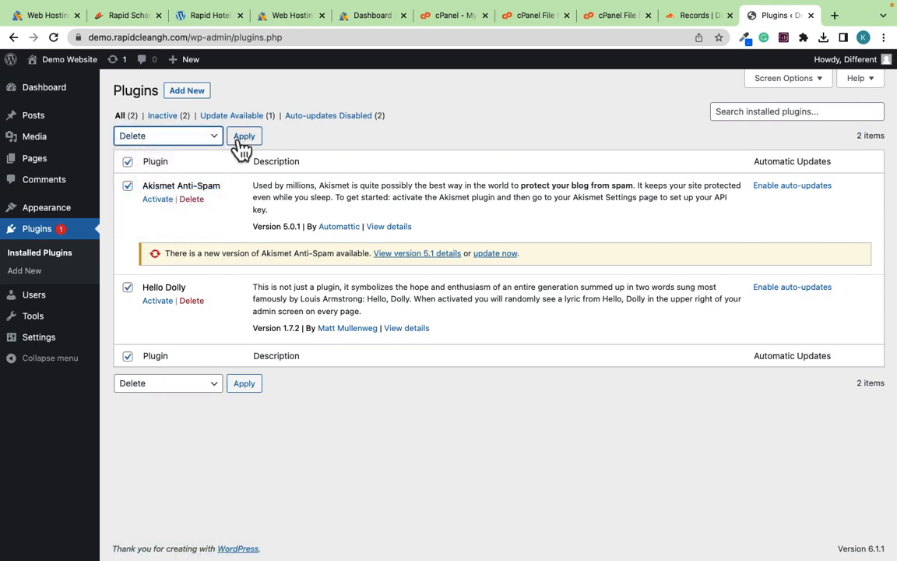
click(162, 141)
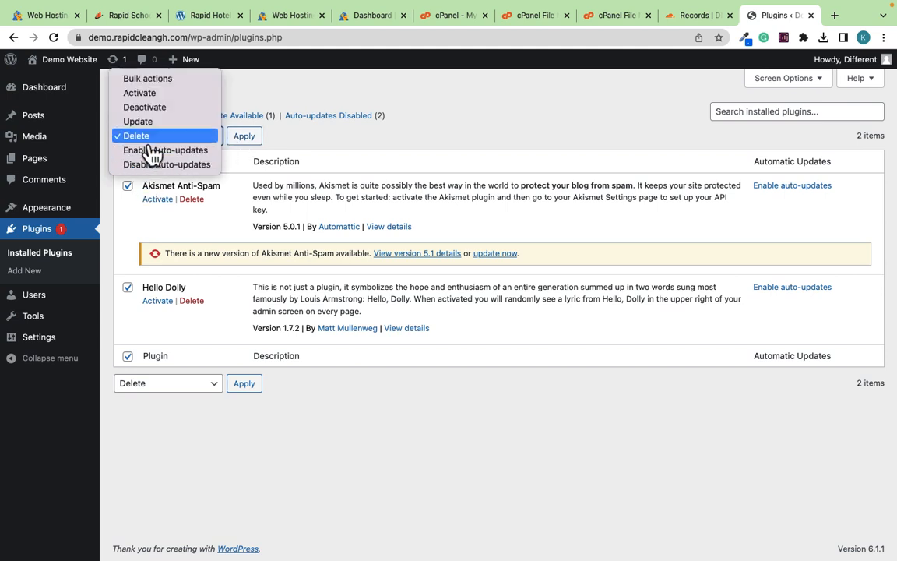
click(156, 109)
click(244, 143)
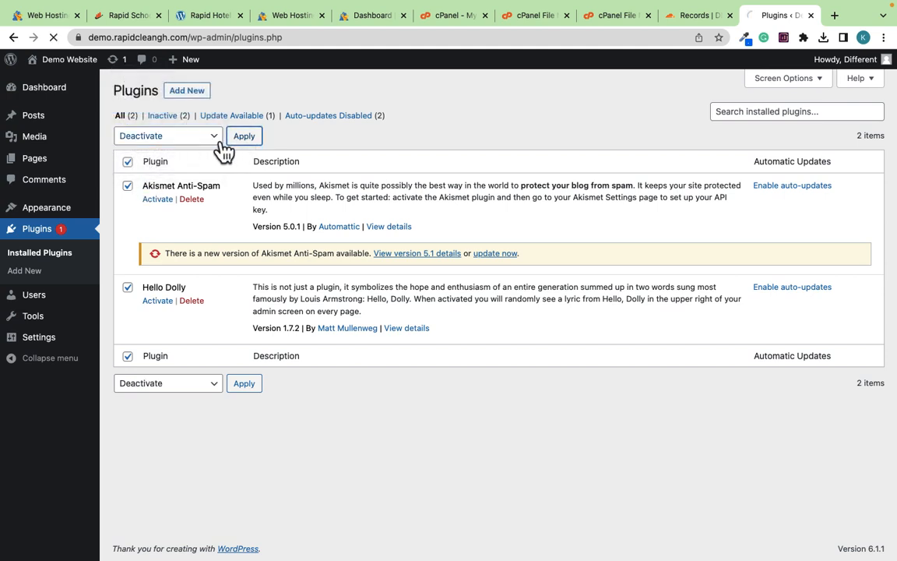
click(173, 138)
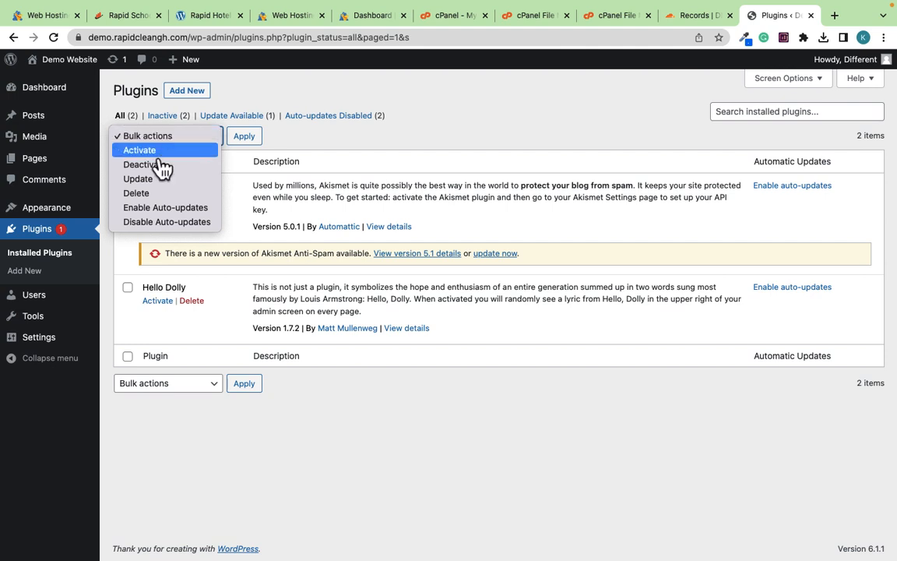
click(142, 196)
click(242, 137)
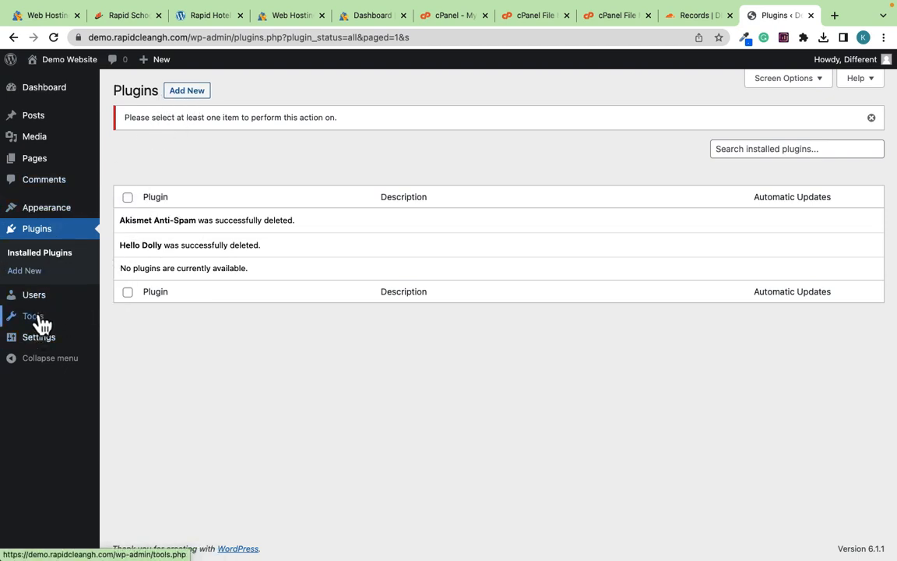
Set the permalink structure to Post name and save the change.
mouse_move(39, 343)
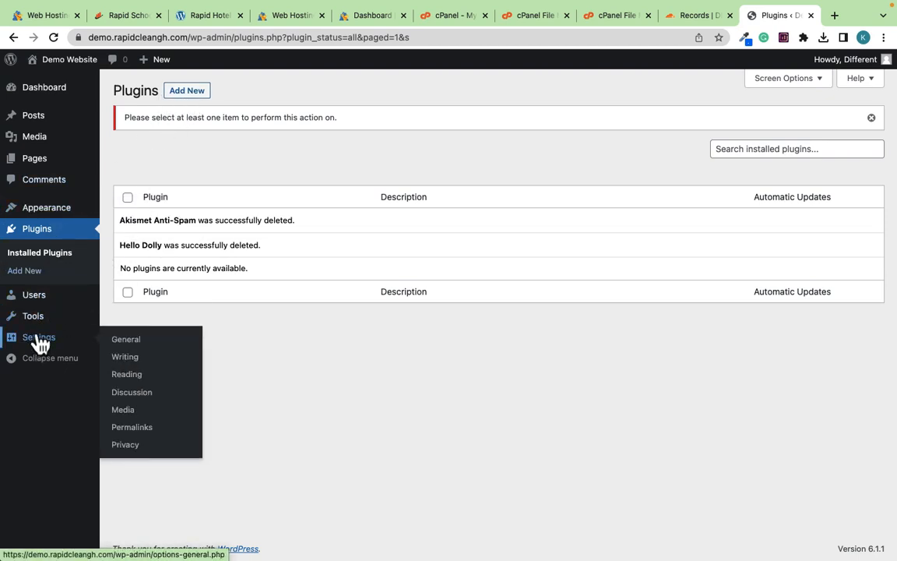
click(133, 427)
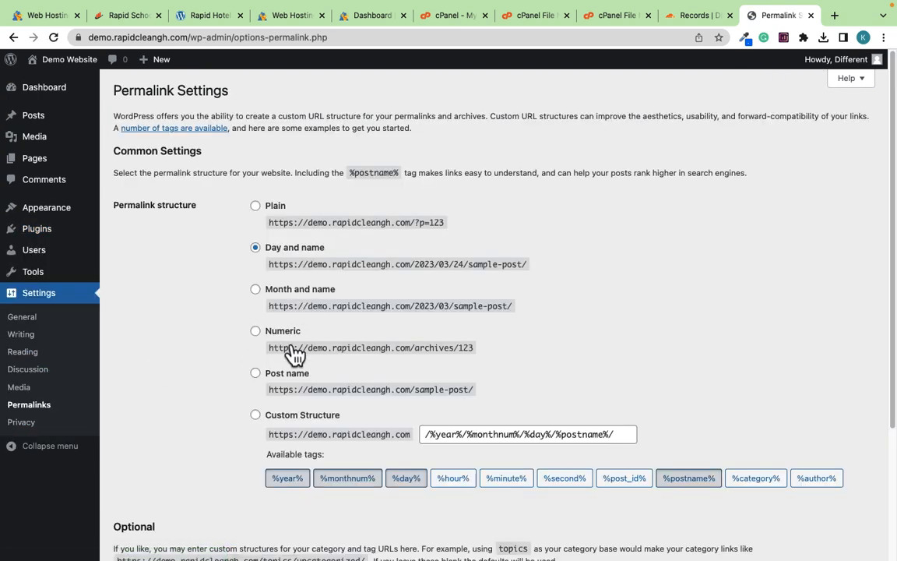
click(256, 376)
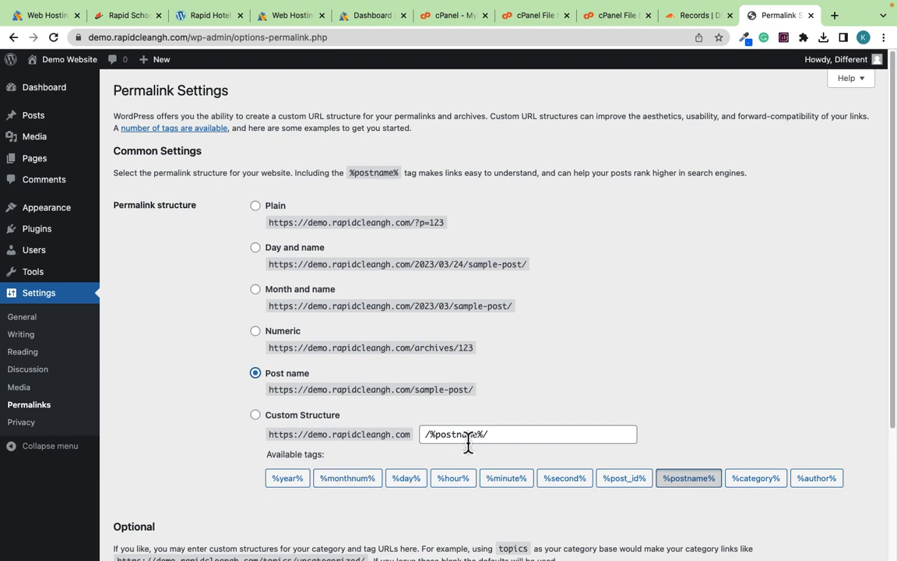
scroll(412, 387, down, 3)
click(145, 500)
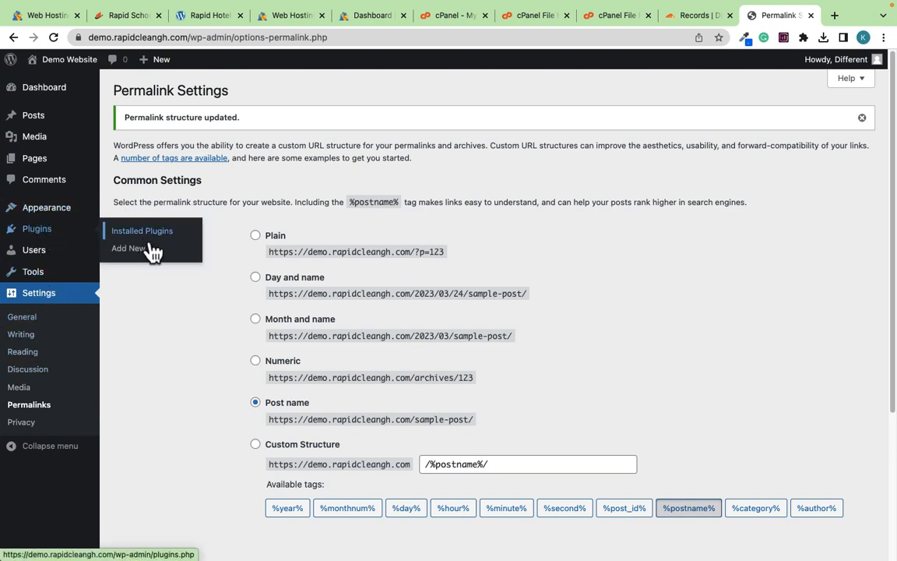
click(139, 251)
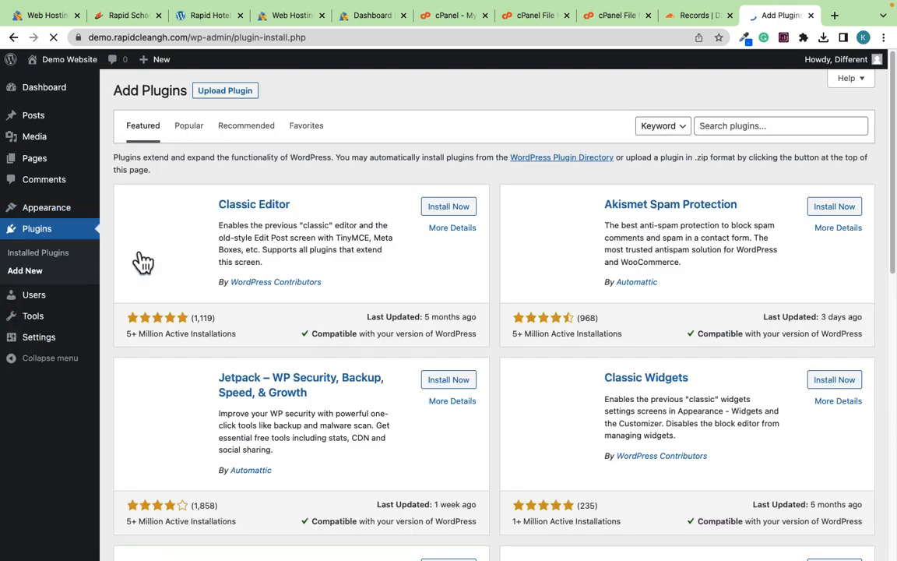
Search for the Starter Templates plugin, install it, and activate it.
click(727, 126)
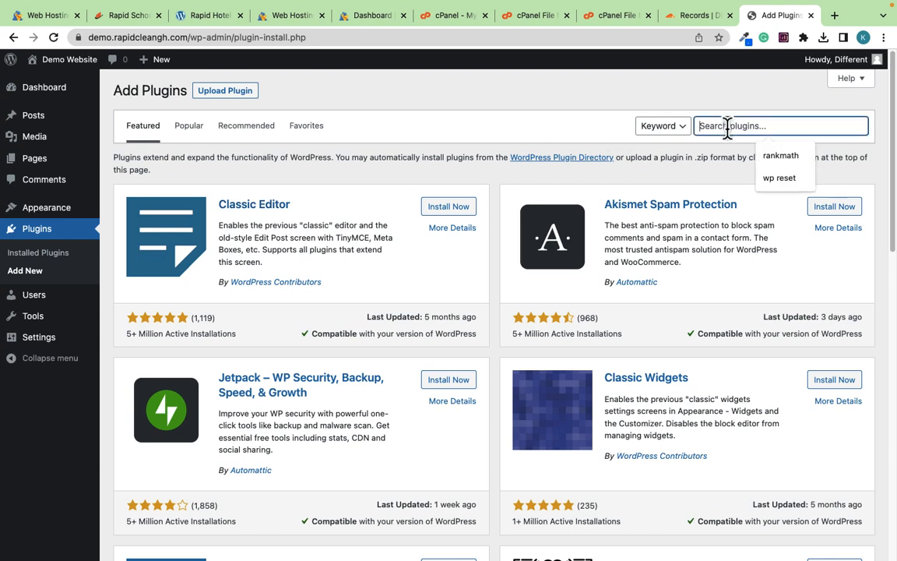
text(starter)
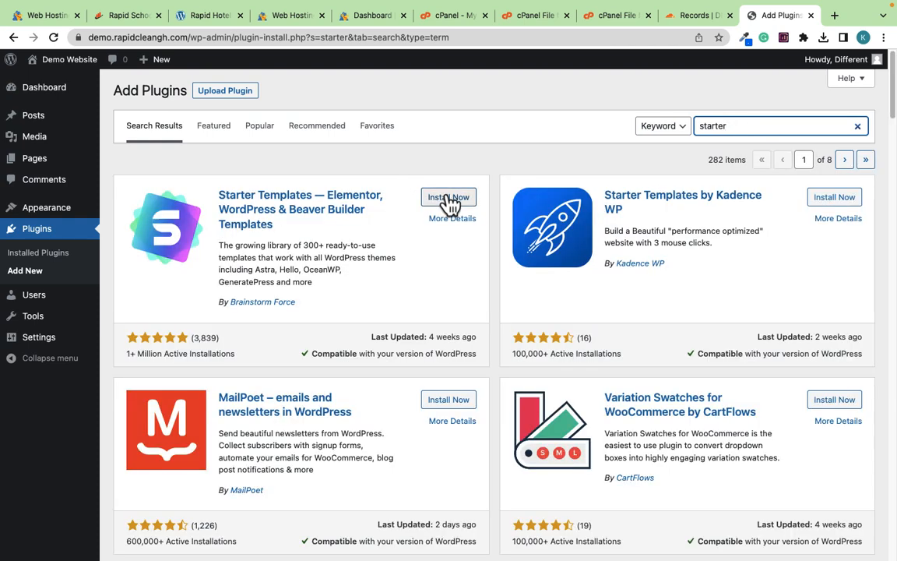
click(425, 200)
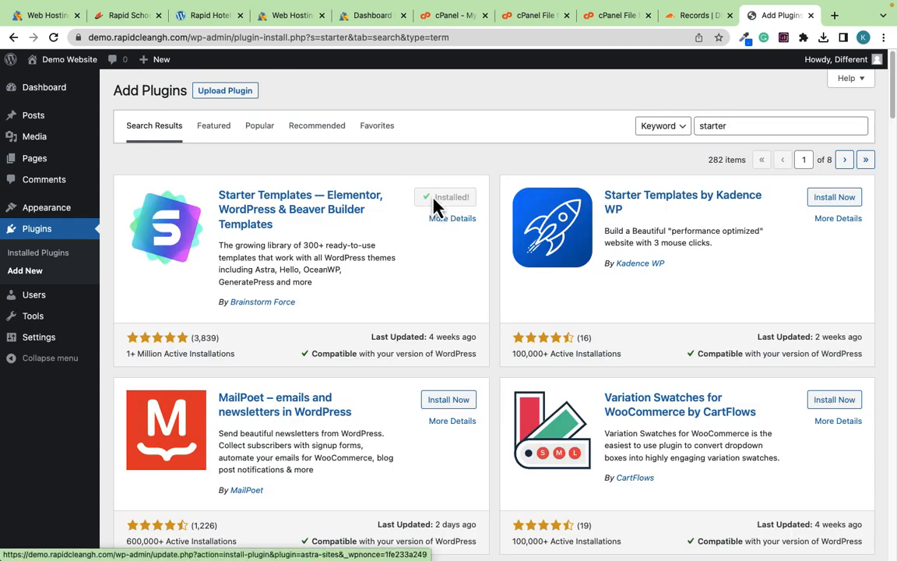
click(452, 200)
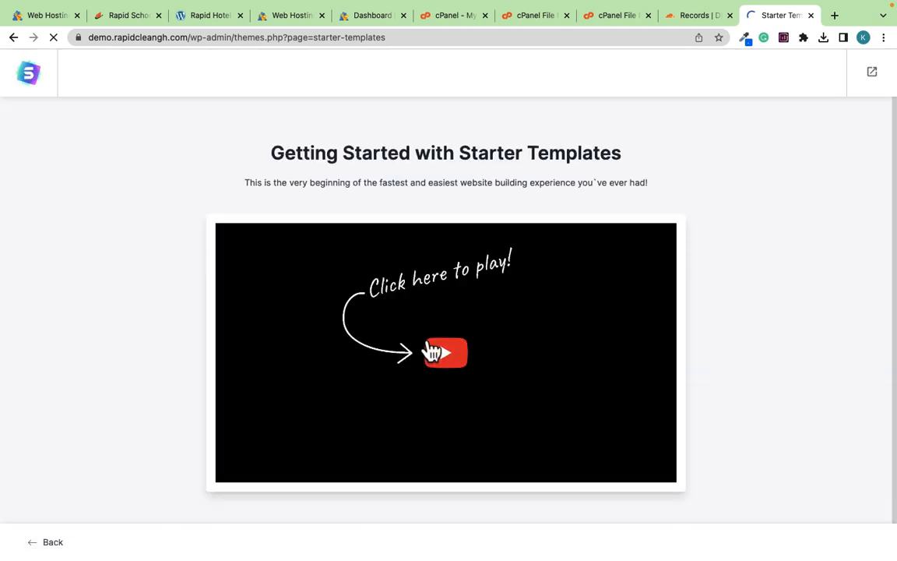
Start building the website from a starter template with Elementor as the page builder.
scroll(431, 352, down, 1)
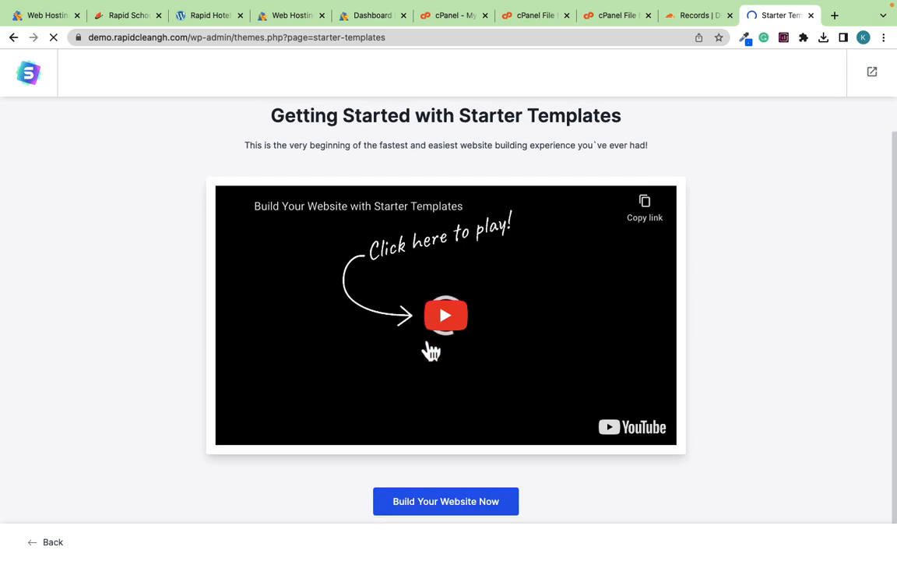
click(438, 506)
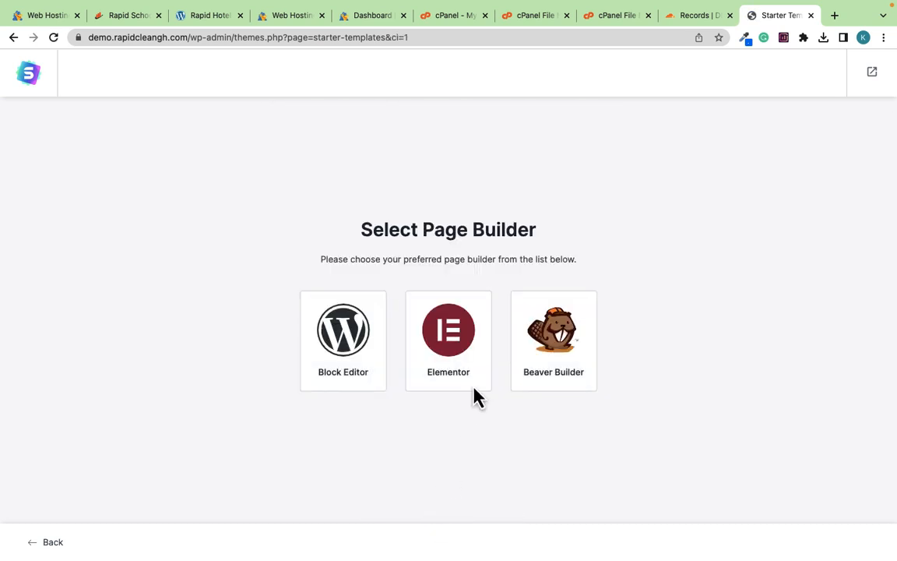
click(452, 343)
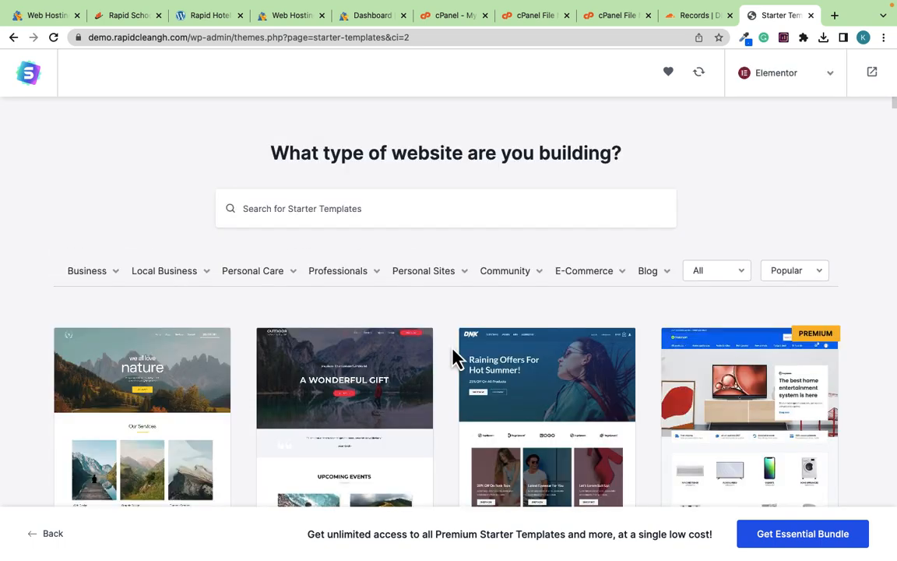
Browse the template library and pick the Skin Cleanser Store template.
scroll(413, 382, down, 2)
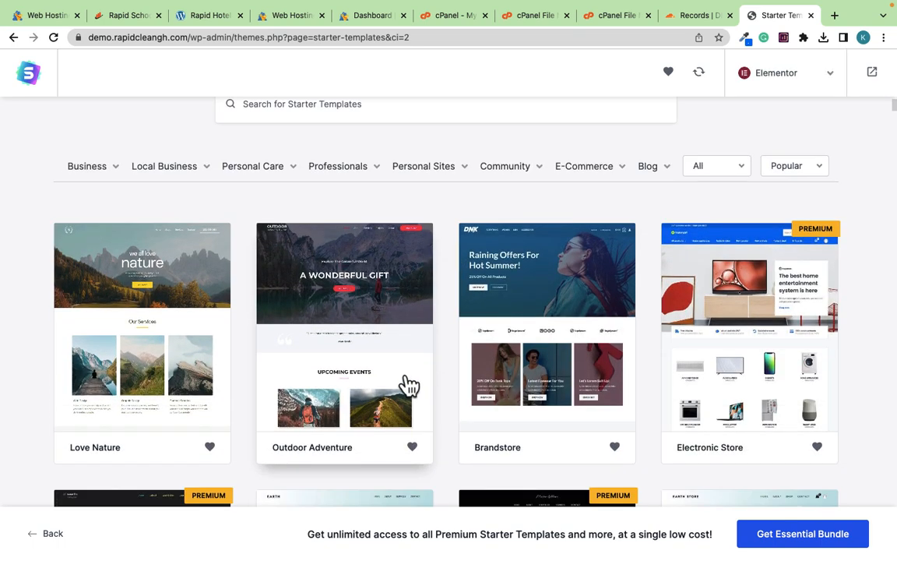
scroll(408, 383, down, 2)
scroll(408, 383, down, 2)
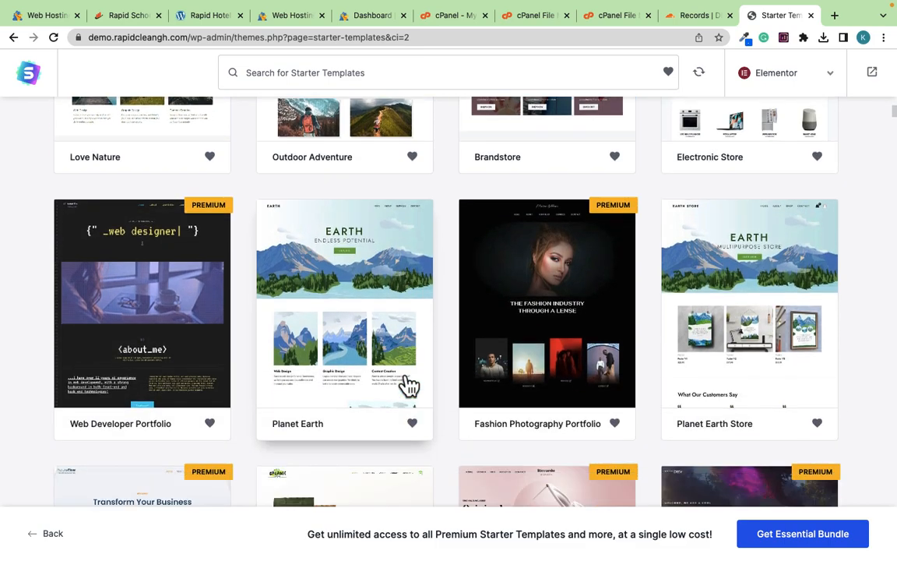
scroll(409, 385, down, 10)
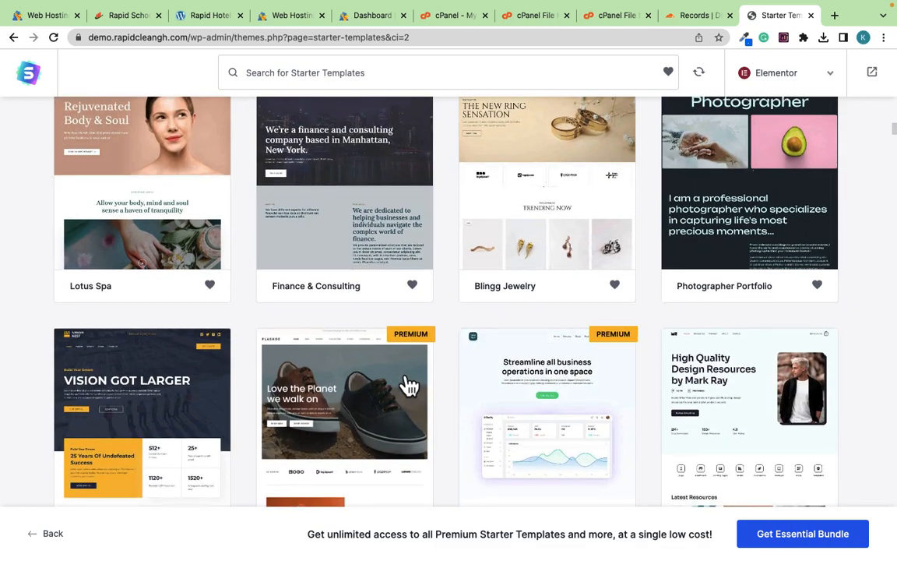
scroll(409, 385, down, 5)
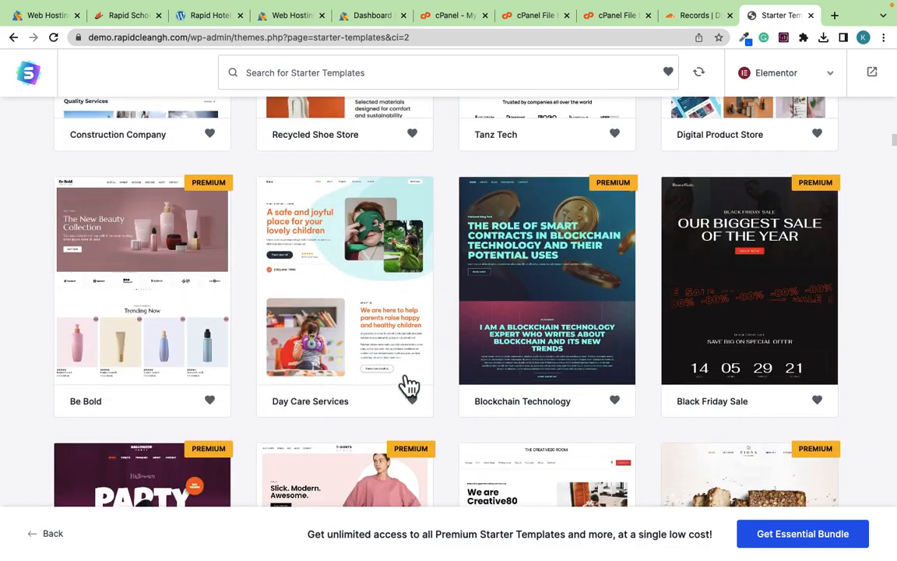
scroll(409, 385, down, 3)
scroll(409, 385, down, 7)
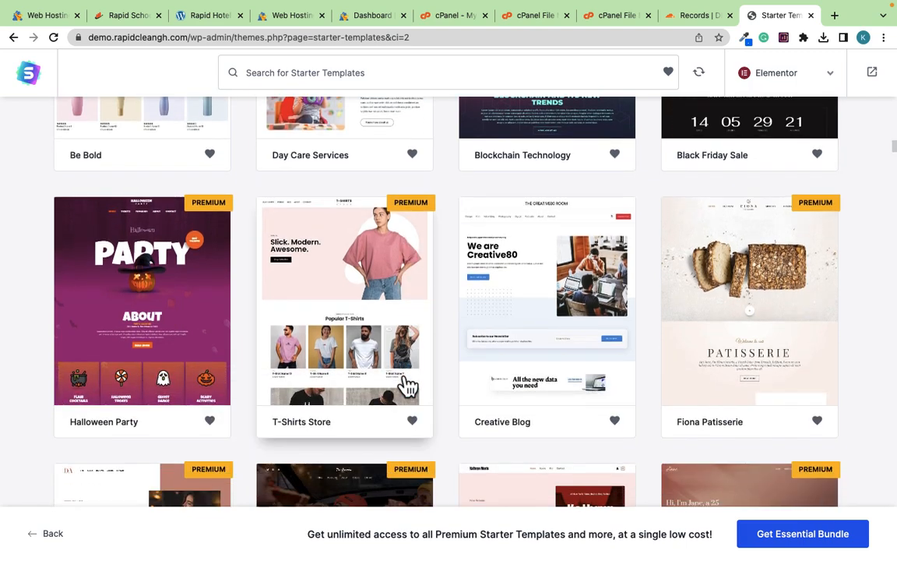
scroll(409, 385, down, 2)
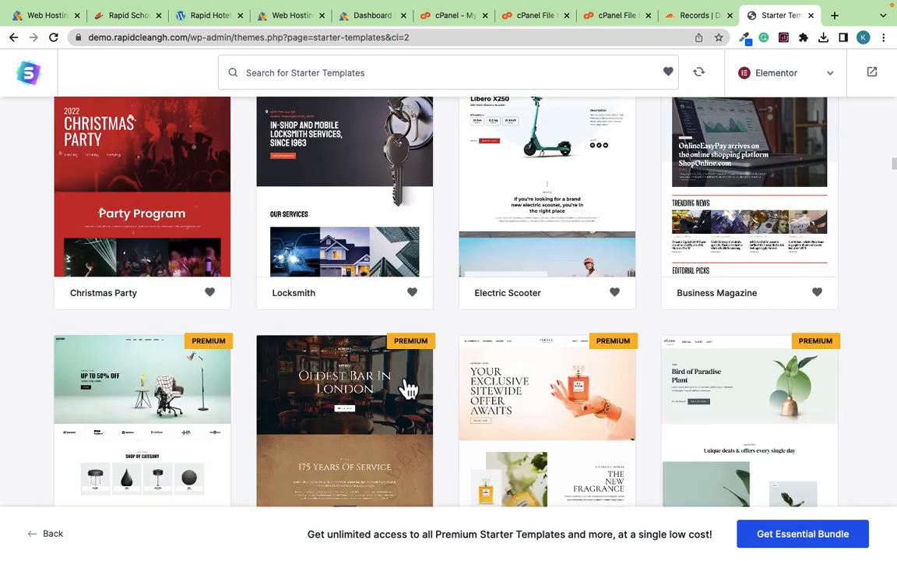
scroll(409, 389, down, 6)
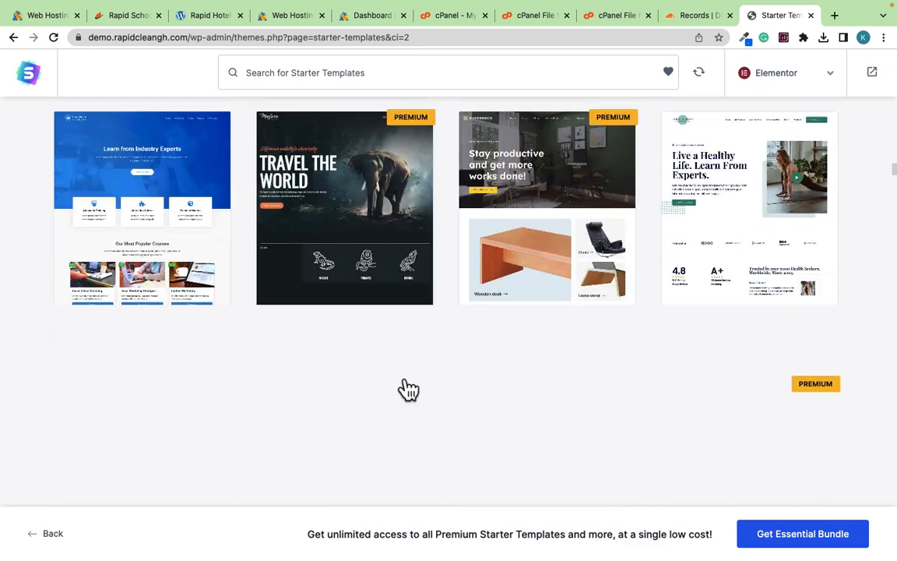
scroll(408, 389, up, 3)
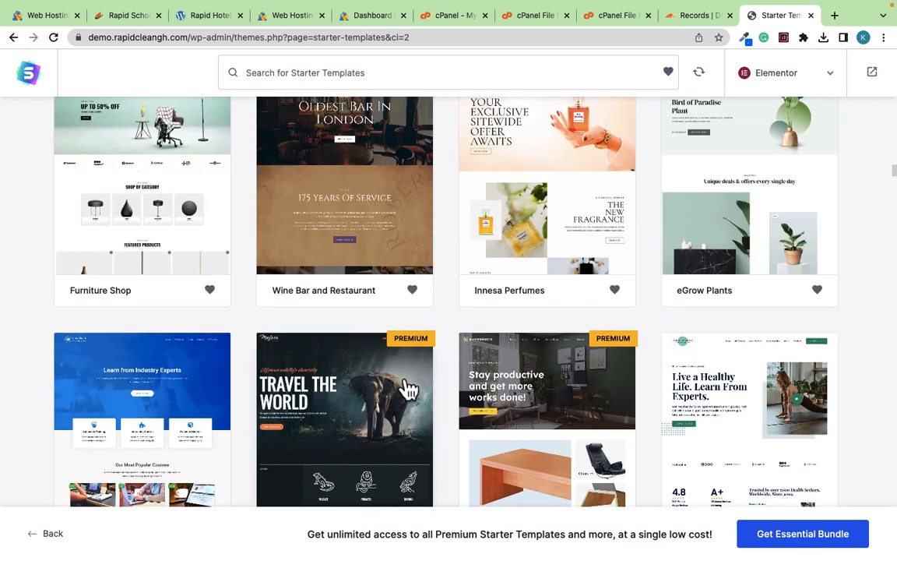
scroll(408, 389, down, 5)
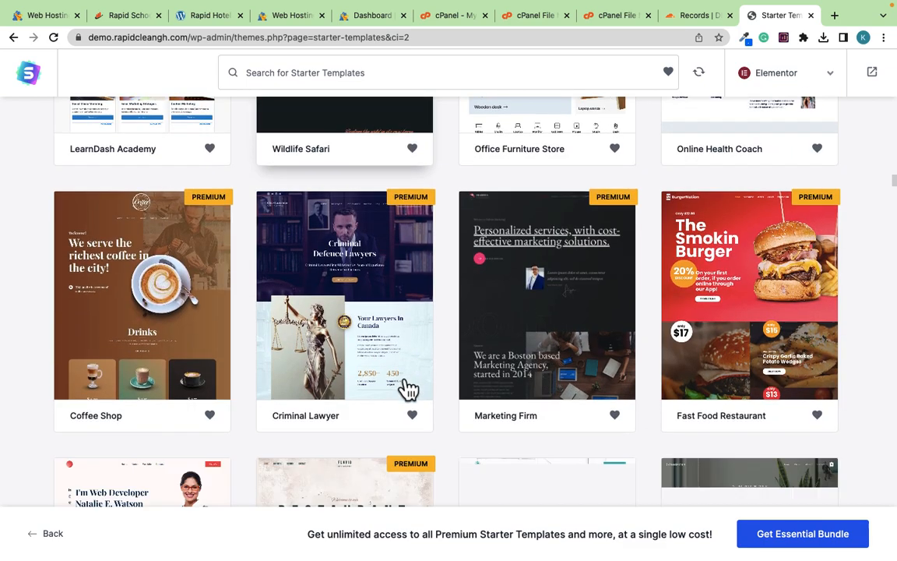
scroll(408, 389, down, 5)
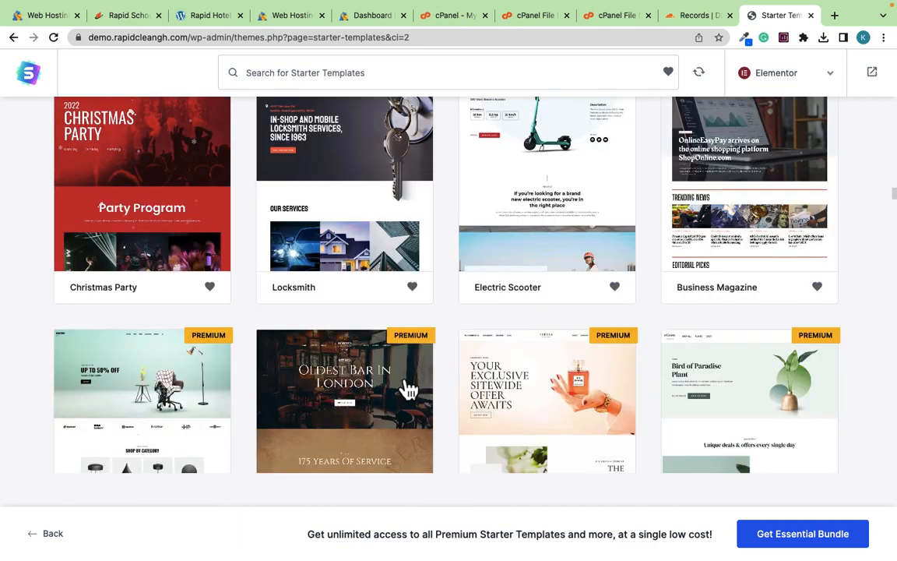
scroll(412, 382, down, 5)
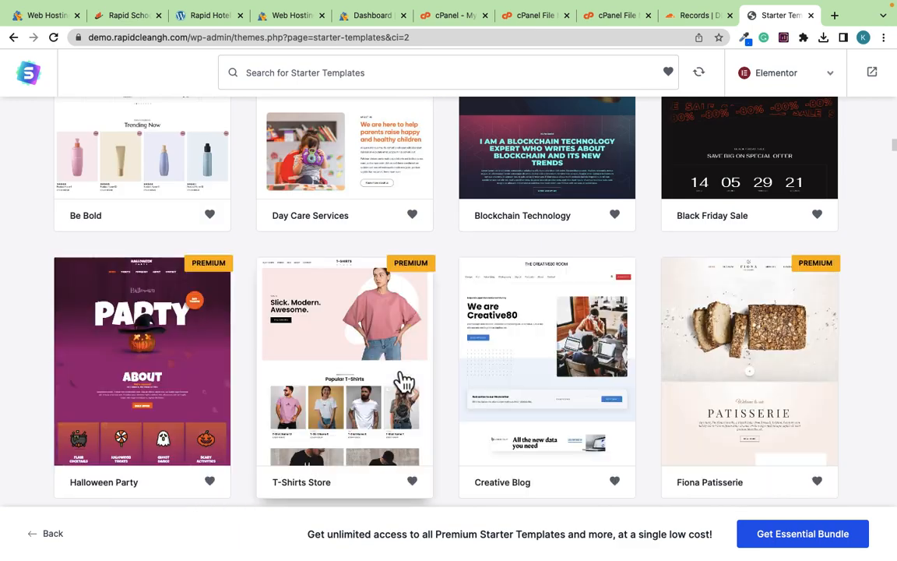
scroll(403, 381, up, 7)
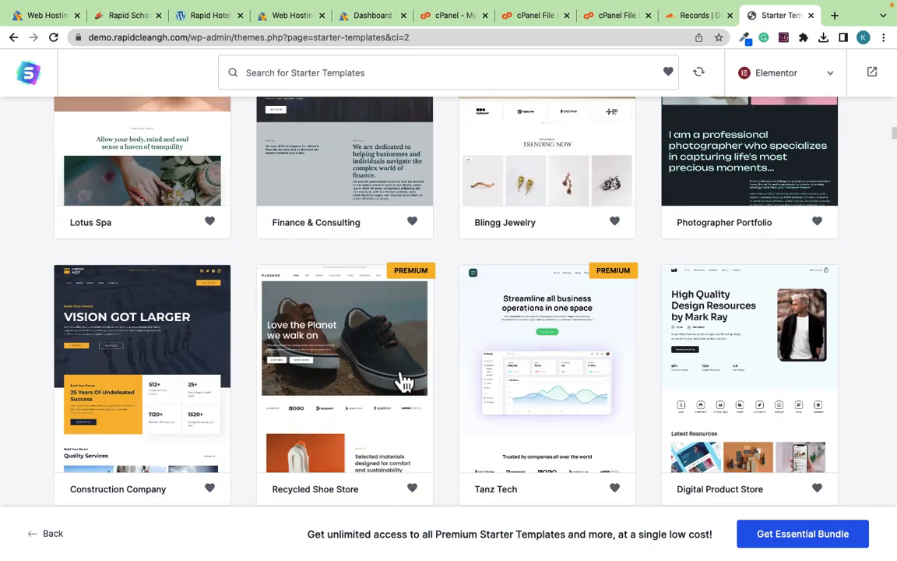
scroll(403, 382, up, 6)
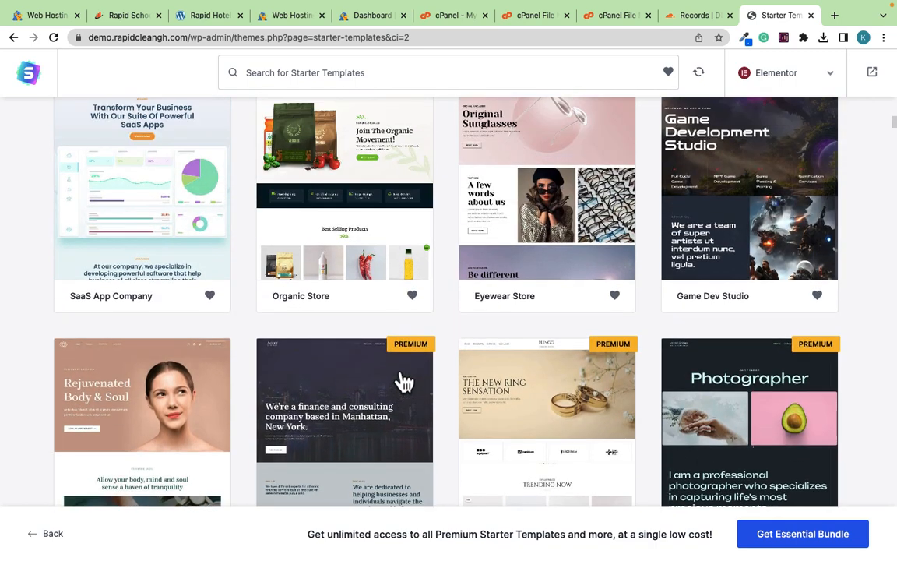
scroll(404, 381, up, 6)
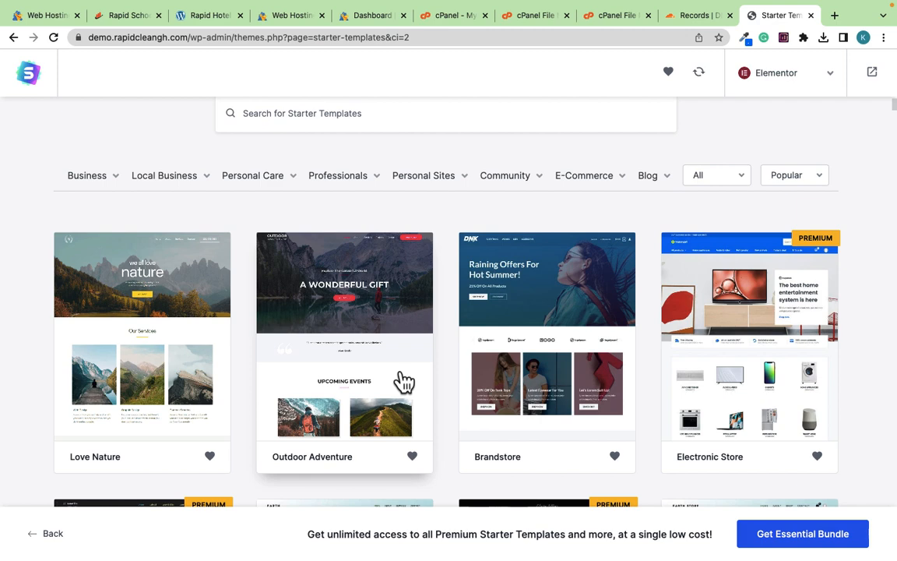
scroll(161, 374, down, 8)
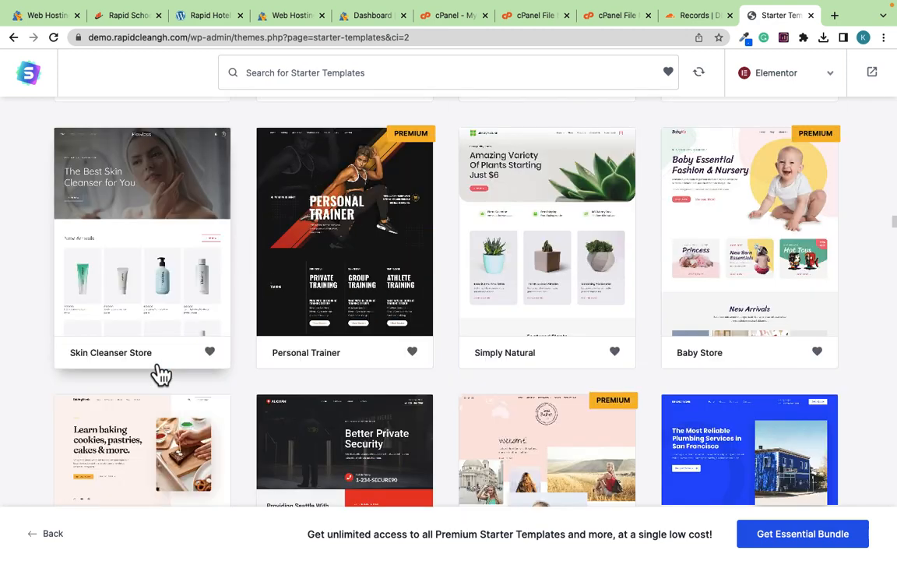
click(150, 218)
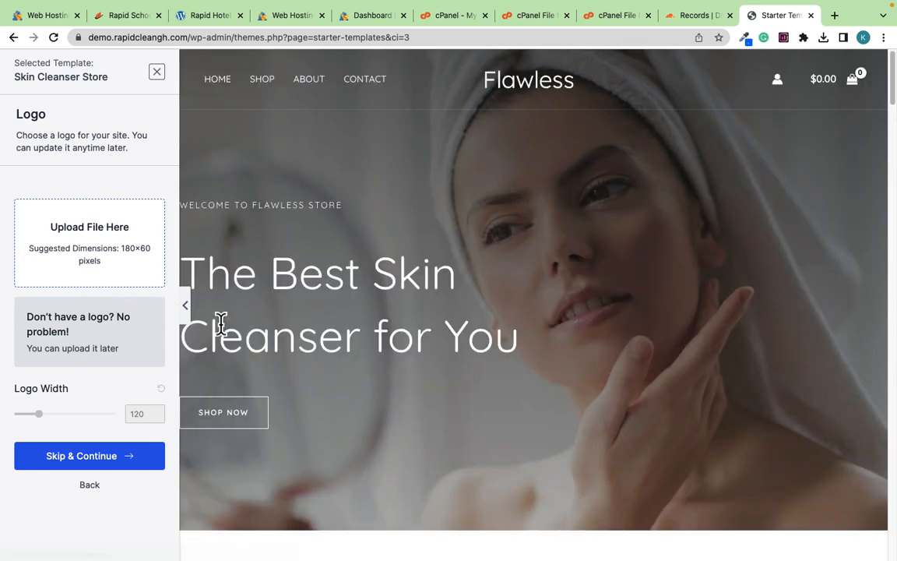
scroll(450, 316, down, 15)
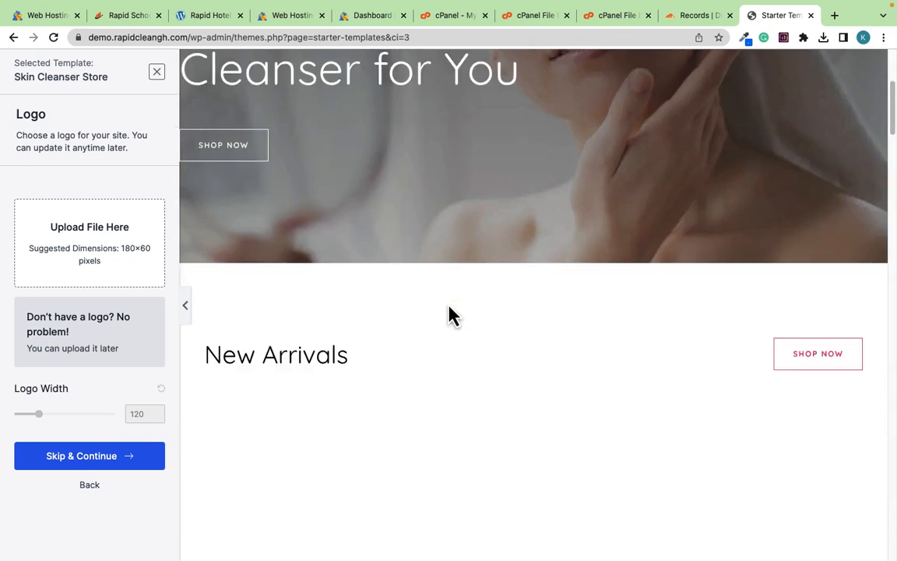
scroll(450, 316, up, 15)
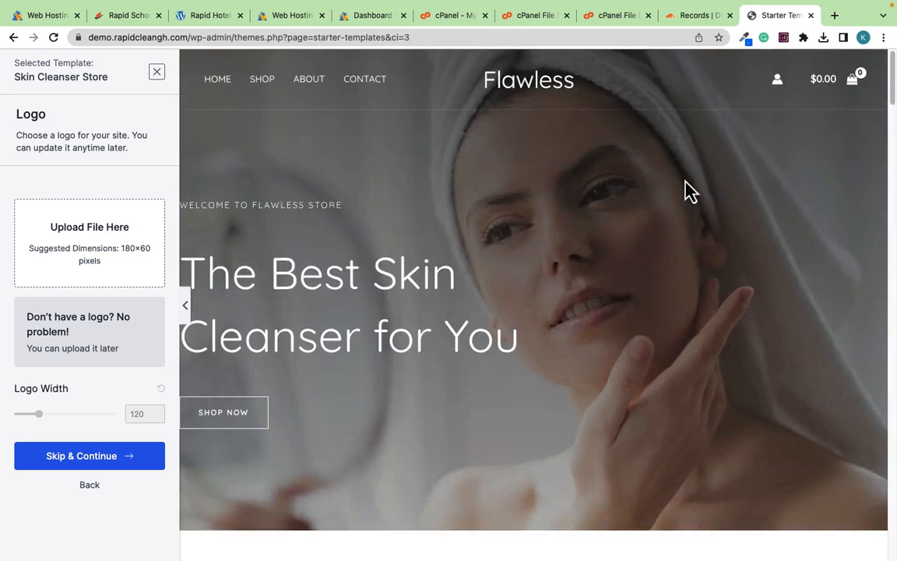
scroll(451, 263, down, 15)
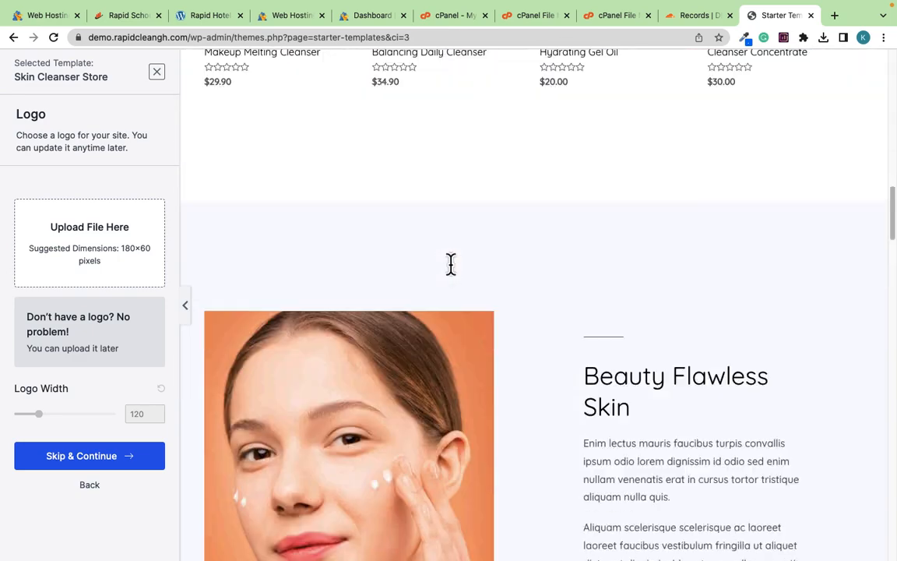
scroll(451, 264, up, 8)
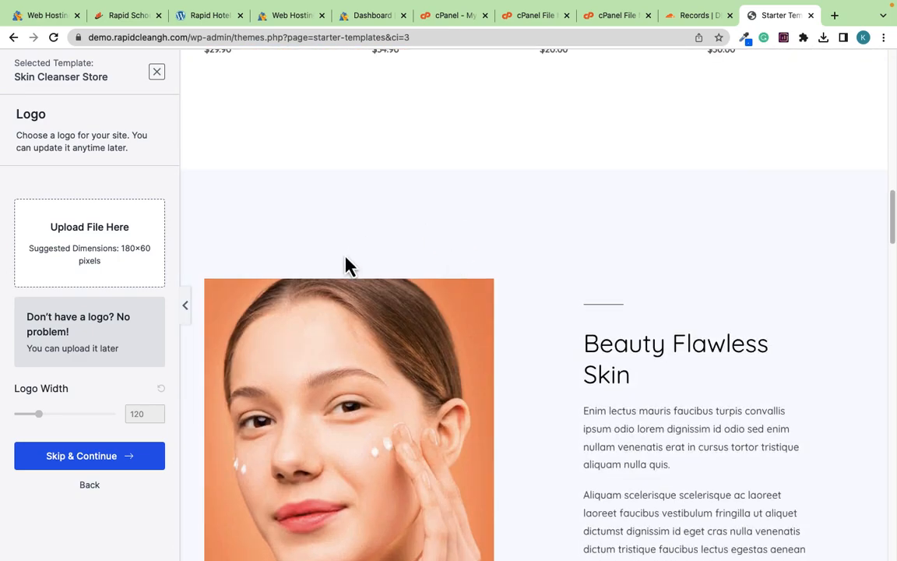
Skip the logo, try blue, orange and light-blue palettes, and settle on pink.
click(84, 458)
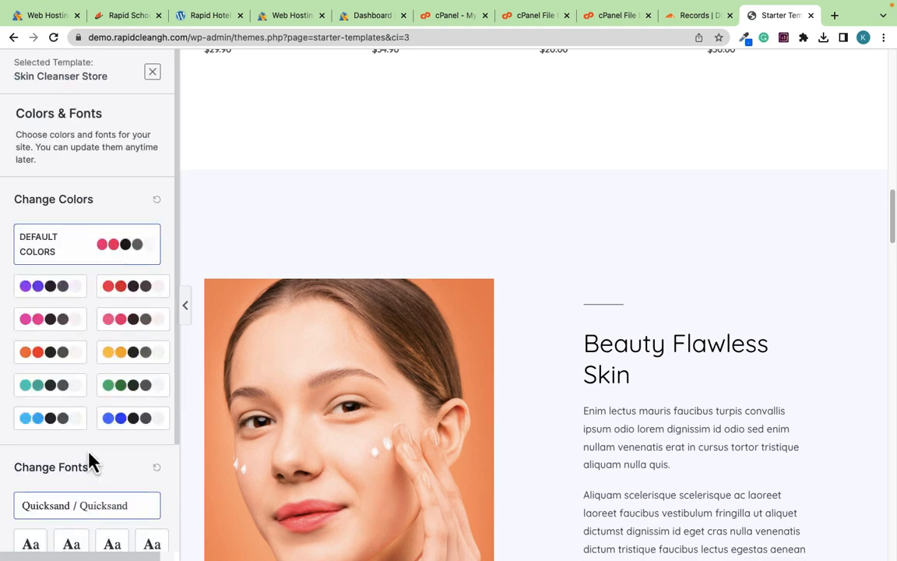
click(39, 333)
scroll(371, 345, up, 10)
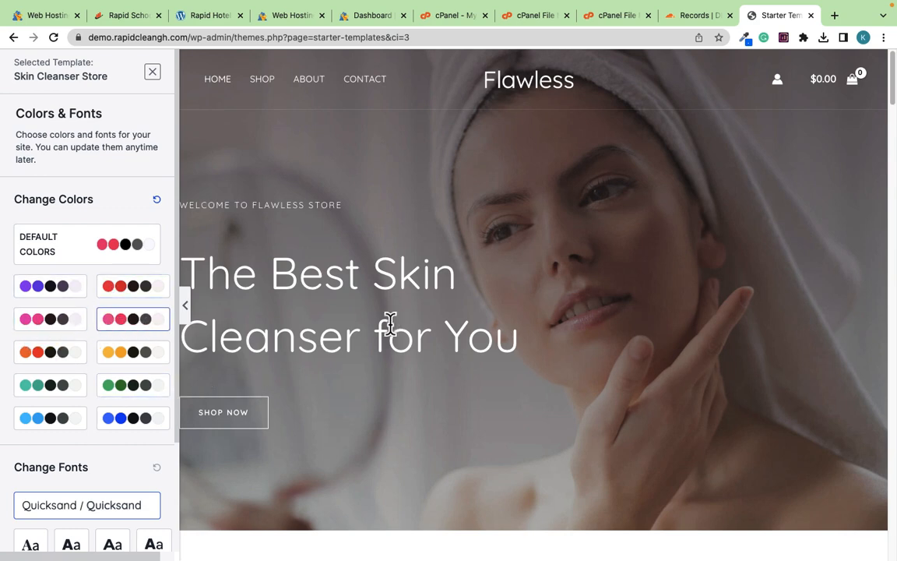
scroll(359, 323, down, 15)
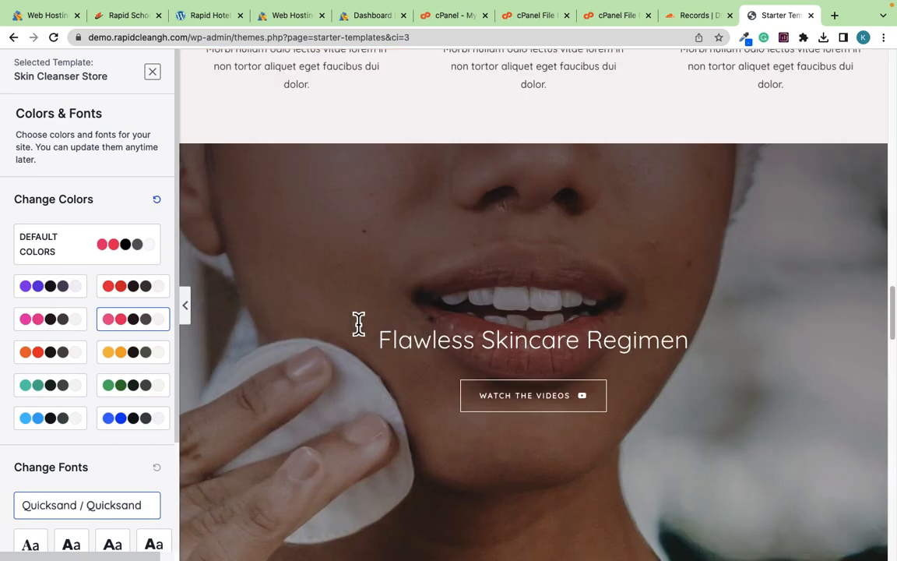
scroll(358, 324, up, 5)
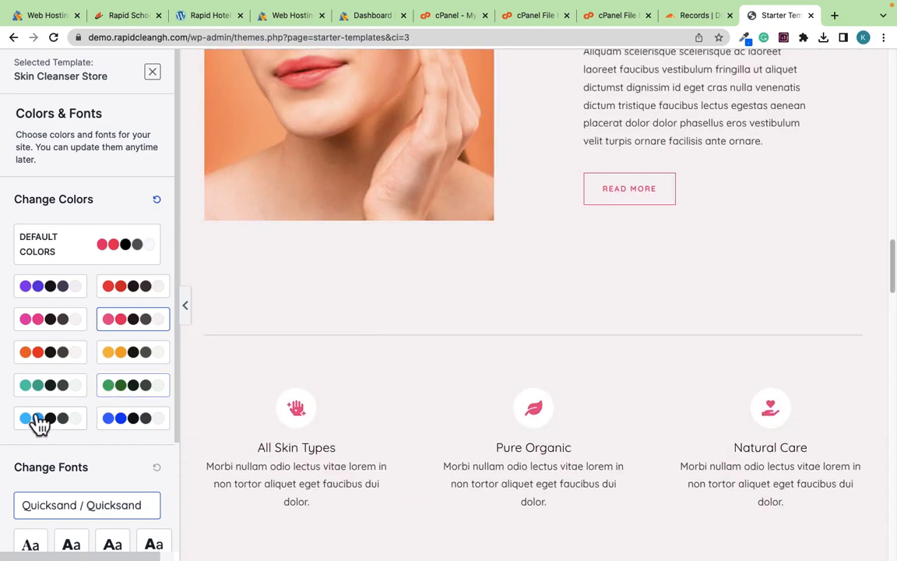
click(120, 424)
click(39, 358)
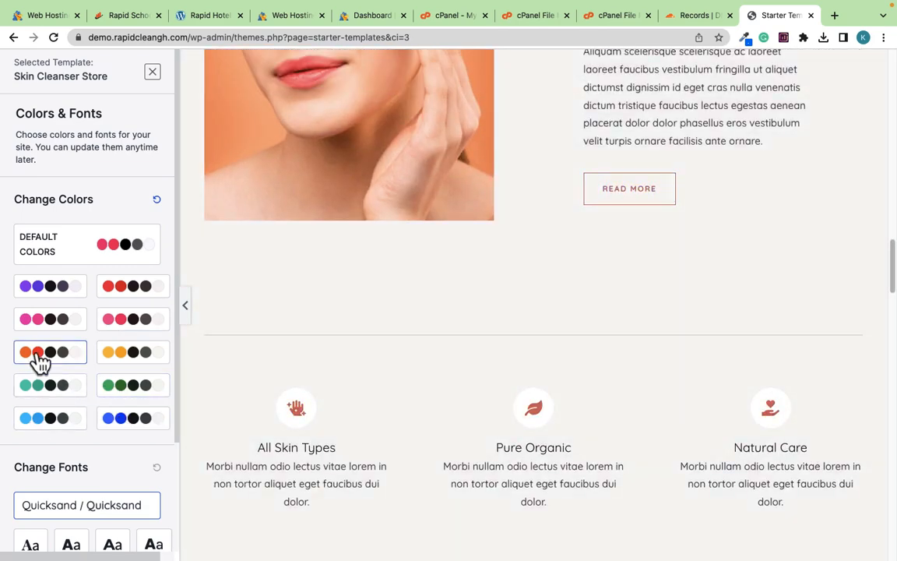
click(54, 329)
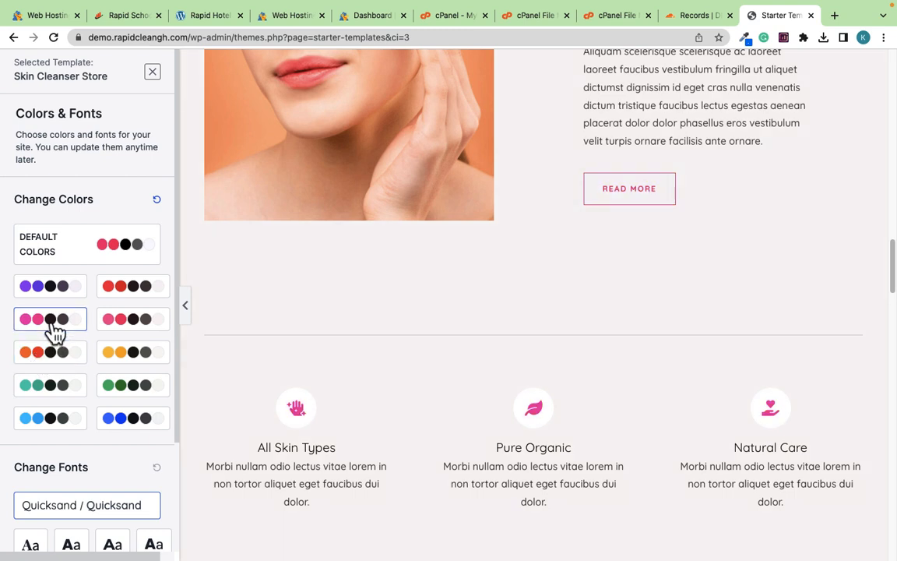
click(35, 429)
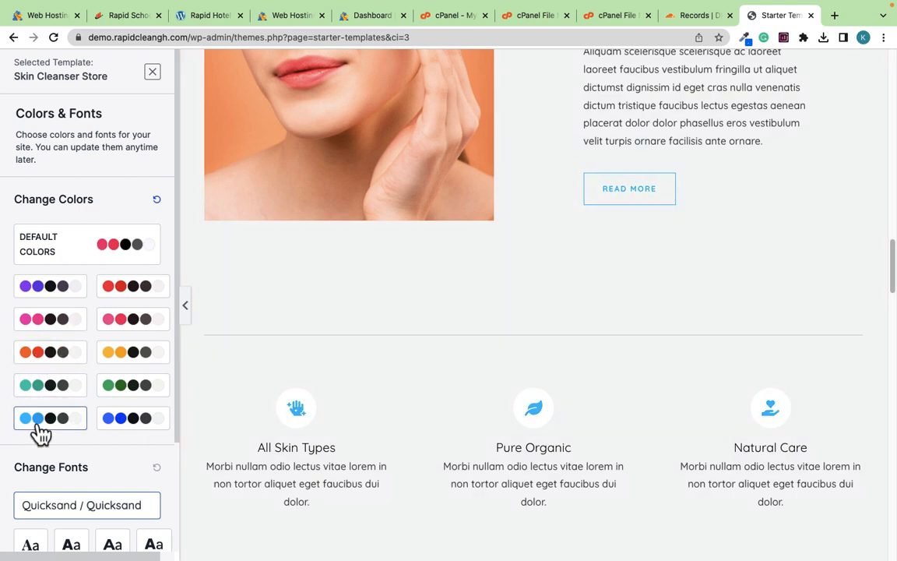
click(38, 327)
Continue past Colors & Fonts to the final details step.
scroll(473, 417, down, 5)
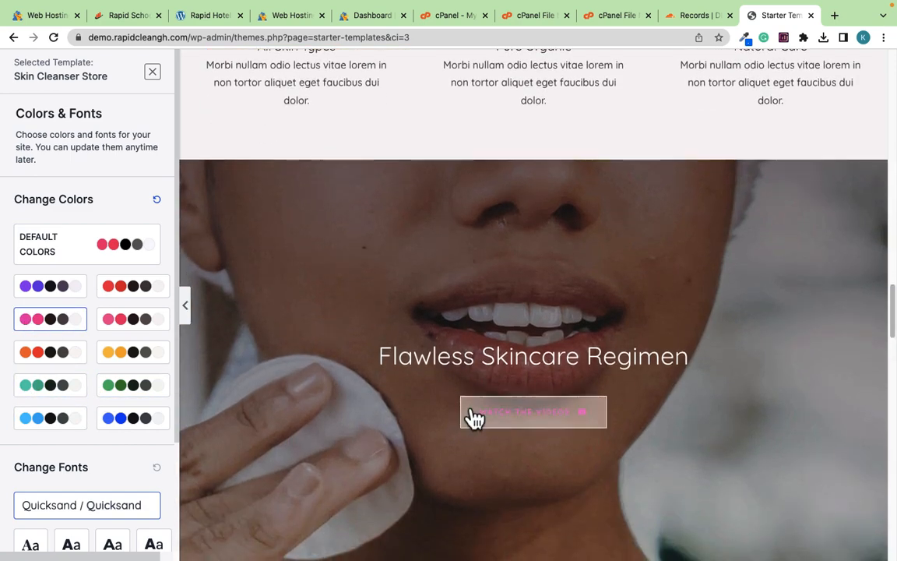
scroll(474, 418, up, 10)
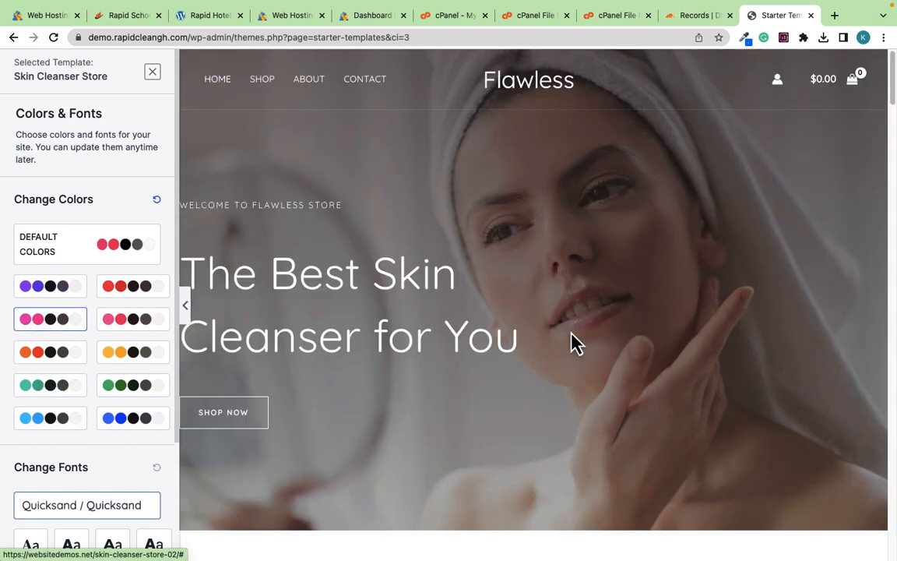
scroll(112, 518, down, 3)
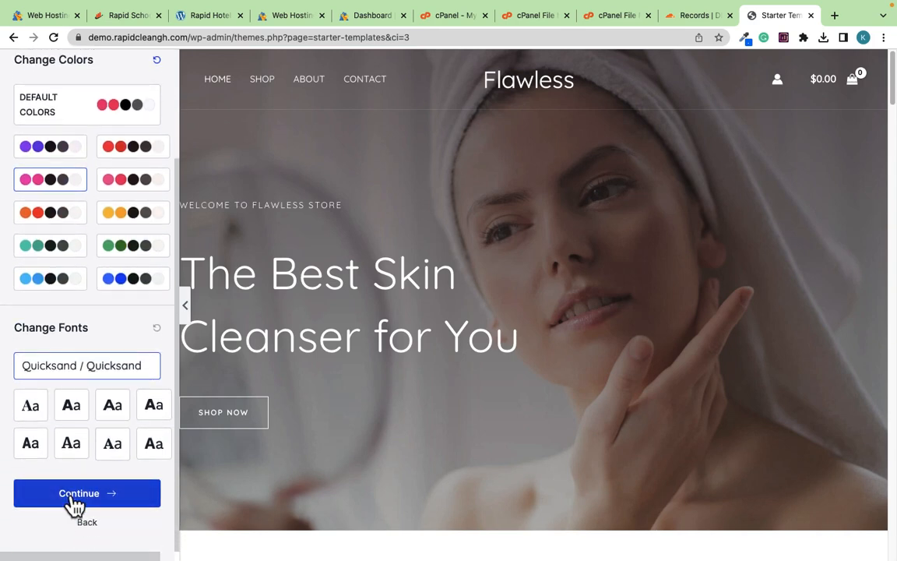
click(73, 504)
scroll(395, 399, down, 2)
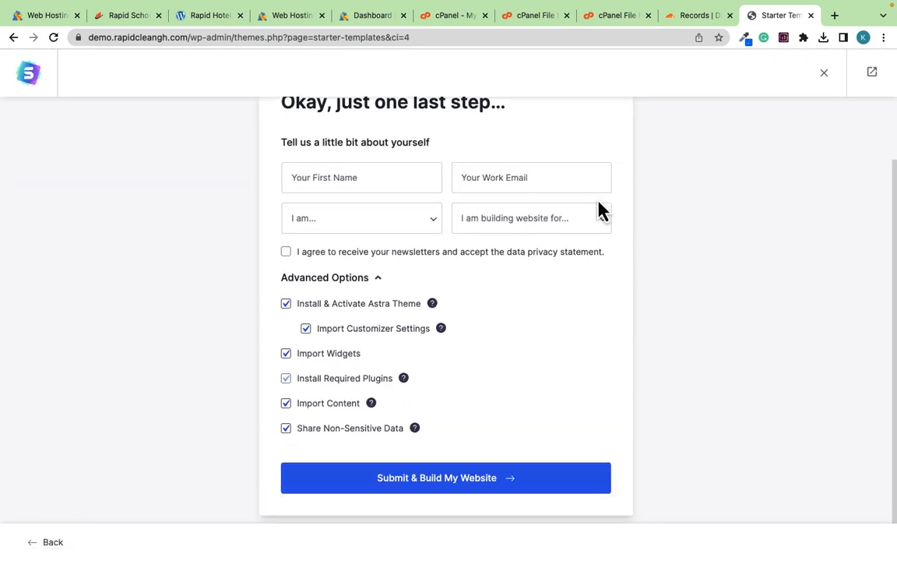
Submit and start building the website, then open a new blank browser tab.
click(455, 475)
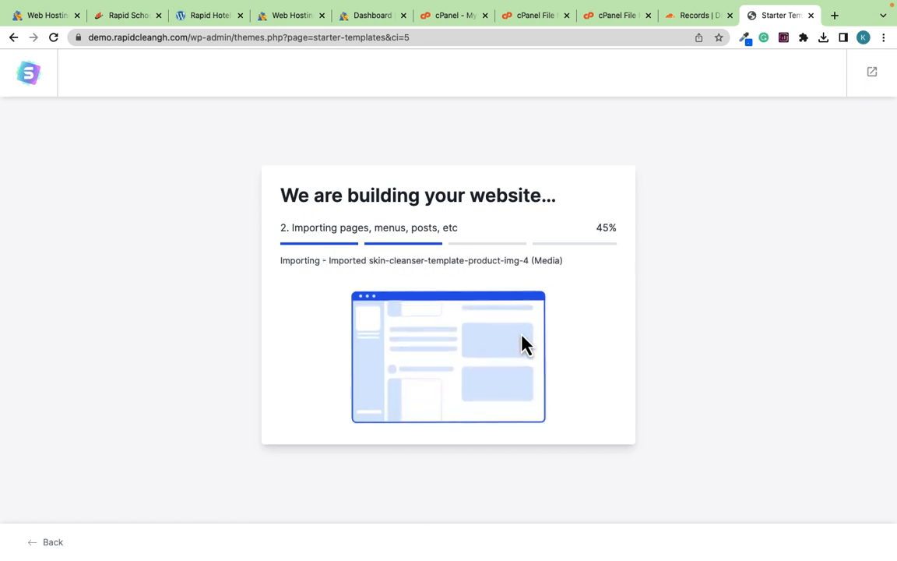
click(834, 16)
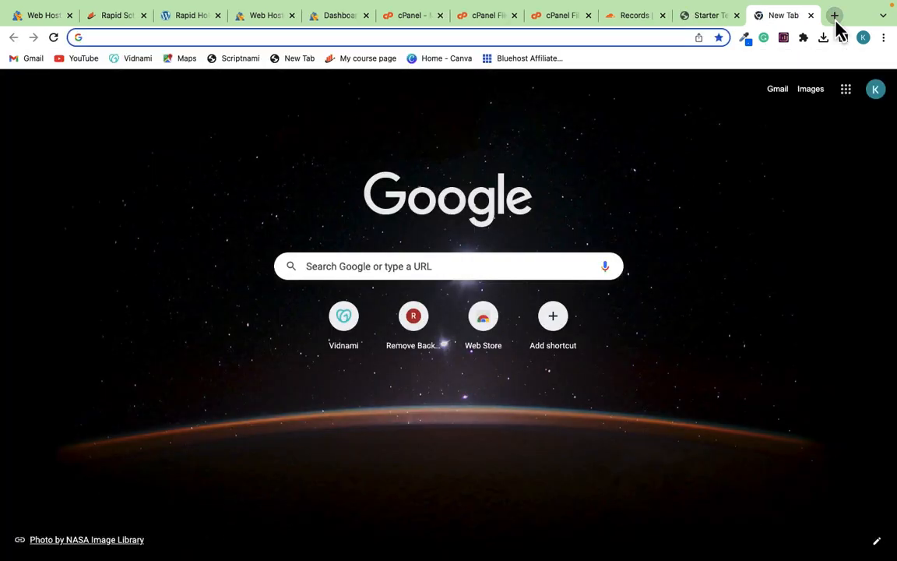
Load rapidonlinecourses.com and scroll through its featured courses, skills list and student statistics.
text(rapid)
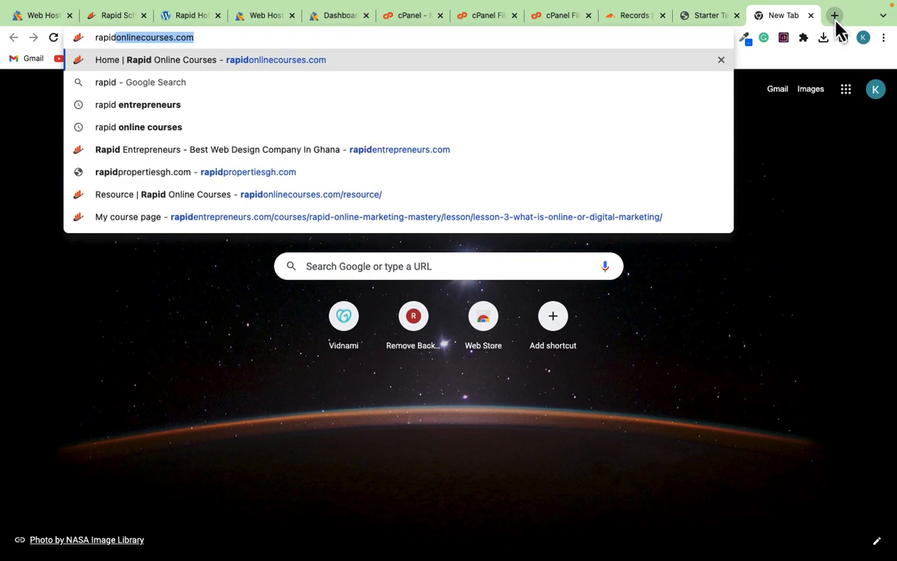
key(Return)
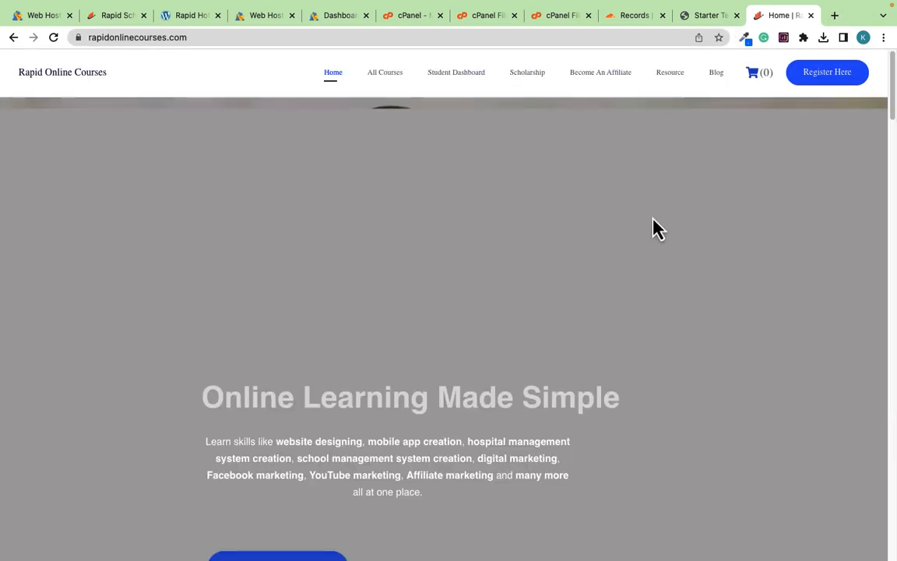
scroll(643, 236, down, 2)
scroll(644, 236, down, 3)
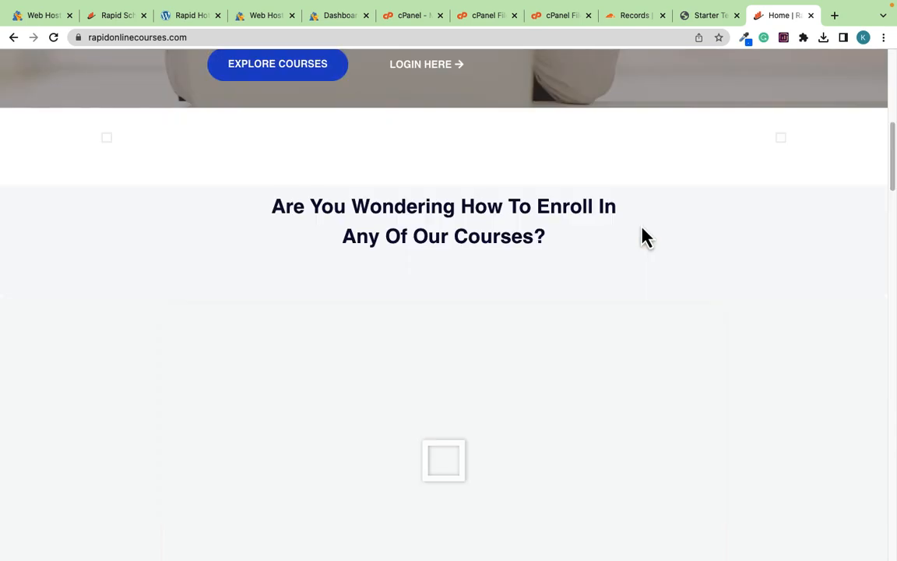
scroll(643, 235, down, 2)
scroll(644, 235, down, 6)
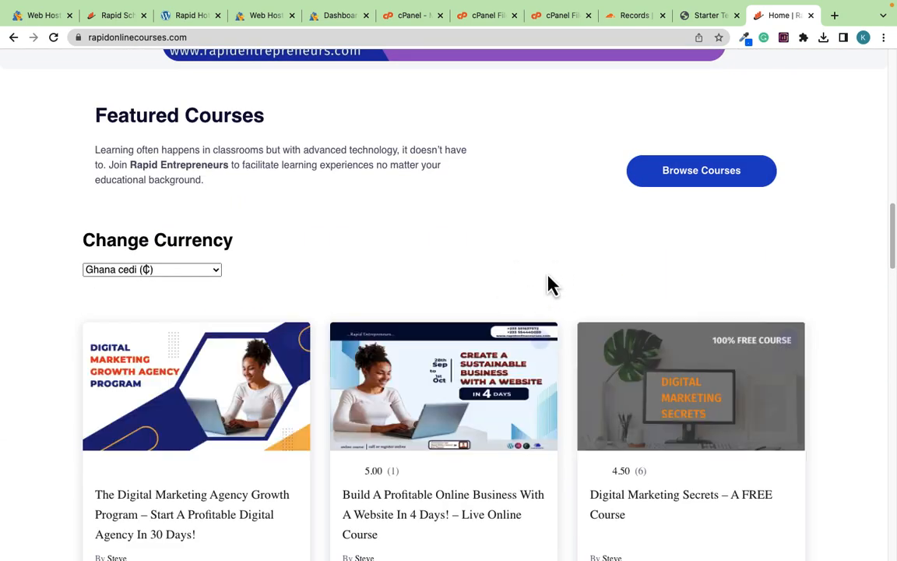
scroll(537, 319, down, 3)
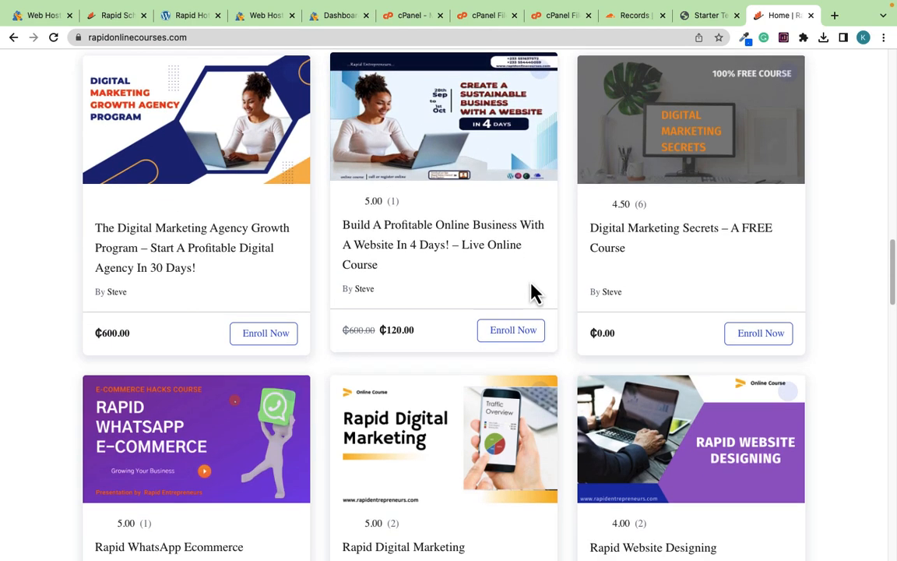
scroll(534, 293, down, 2)
scroll(534, 293, down, 9)
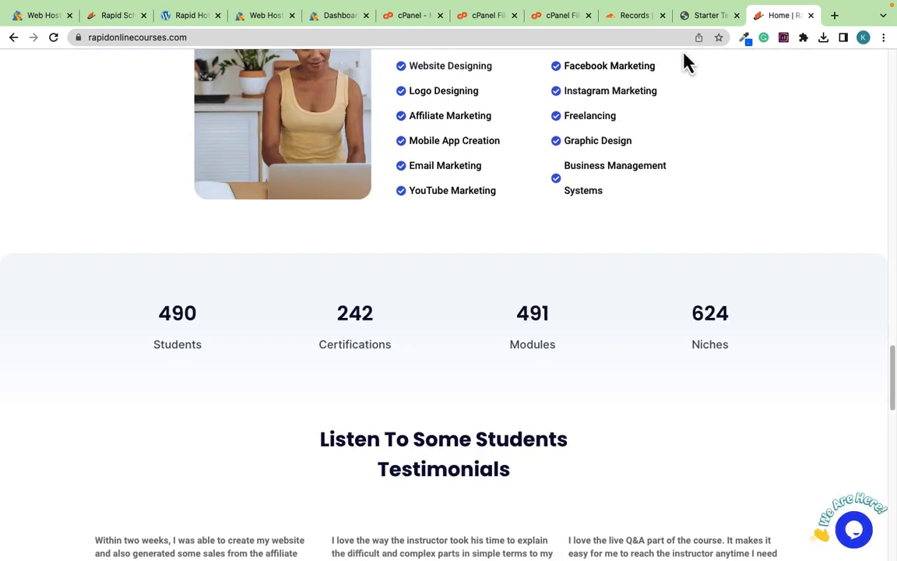
click(703, 15)
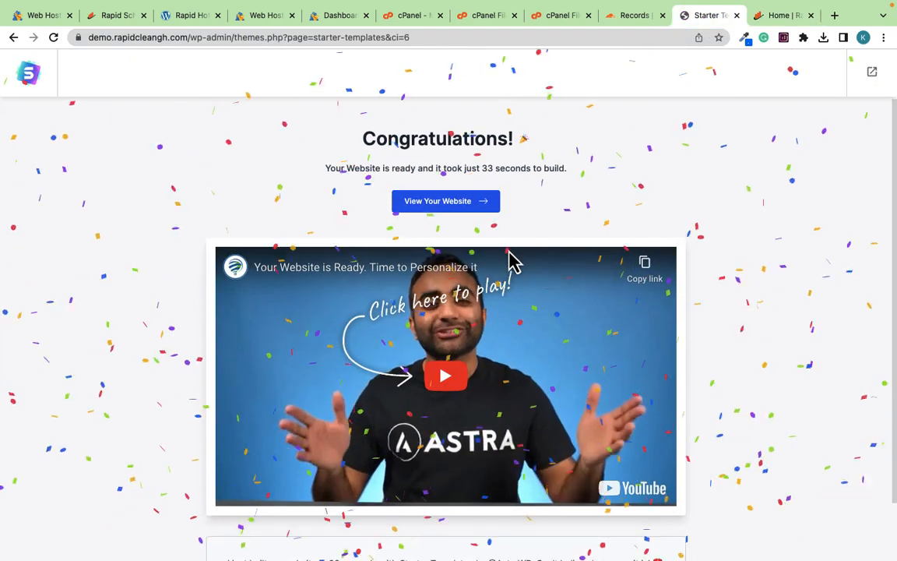
Open the finished Flawless site at demo.rapidcleangh.com from the Congratulations page and select its web address.
scroll(513, 260, down, 2)
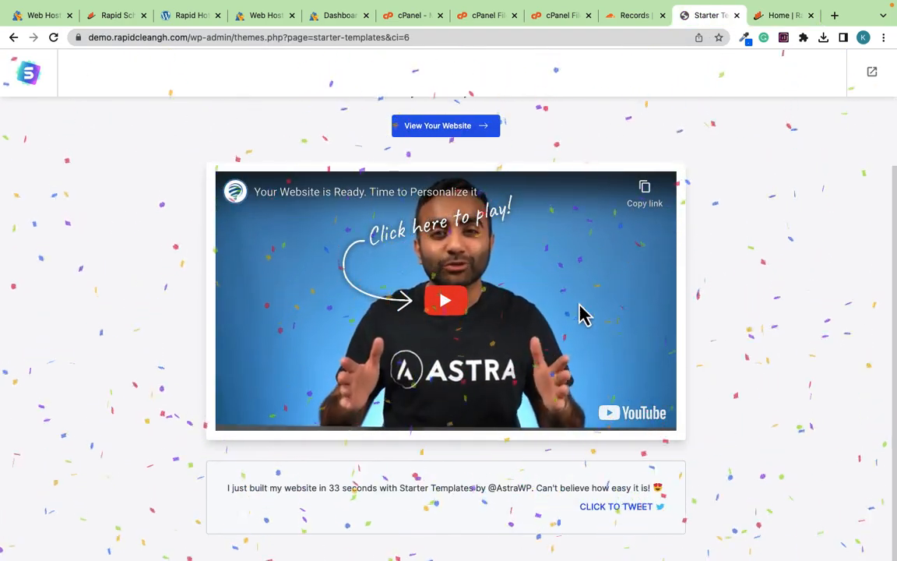
scroll(610, 379, up, 2)
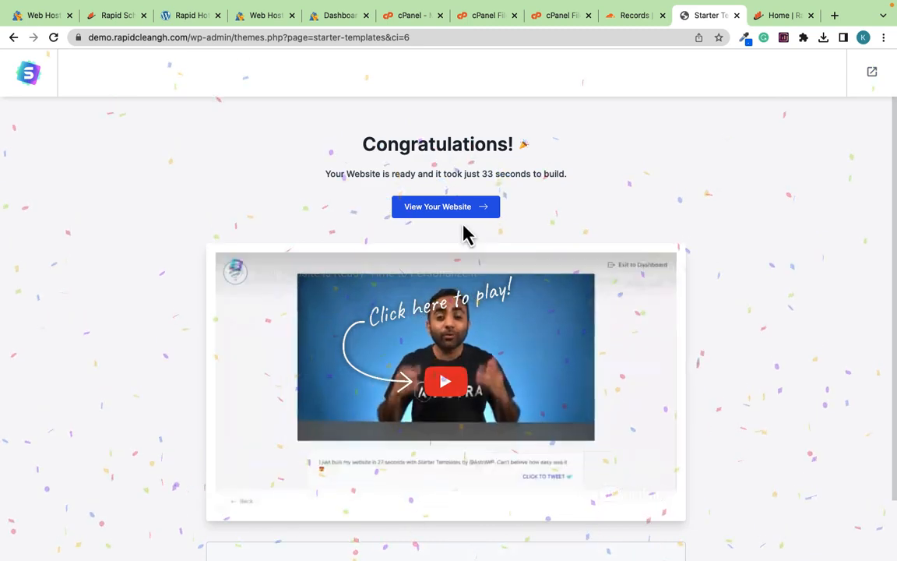
click(449, 210)
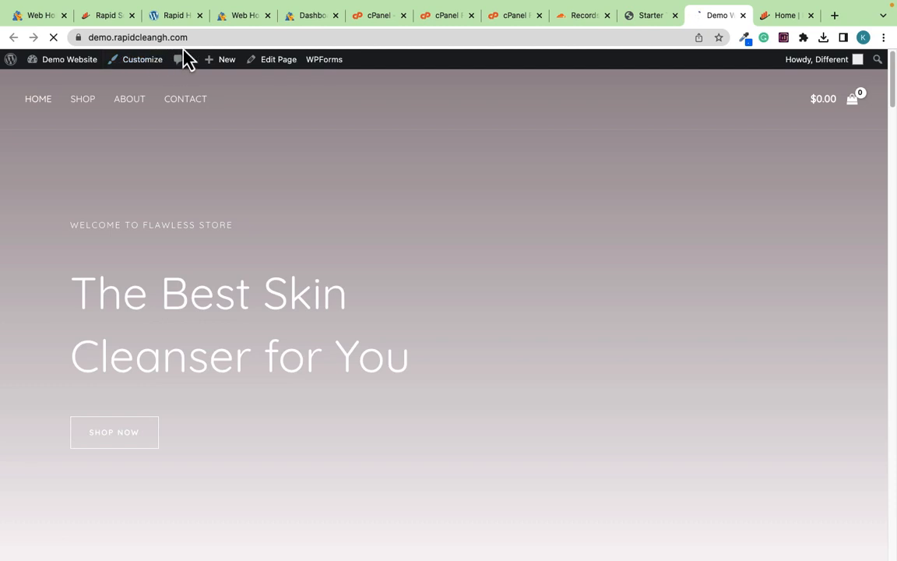
mouse_move(222, 59)
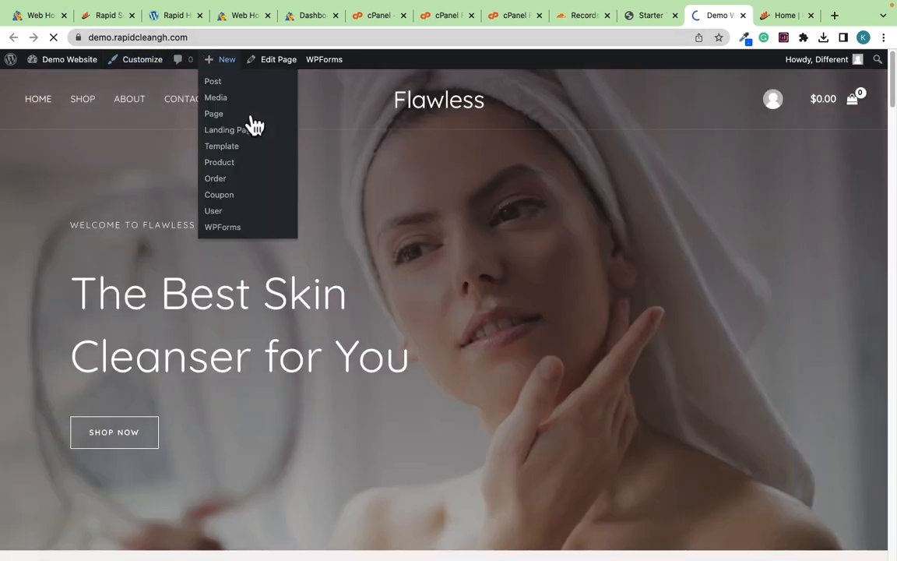
click(230, 38)
key(super+c)
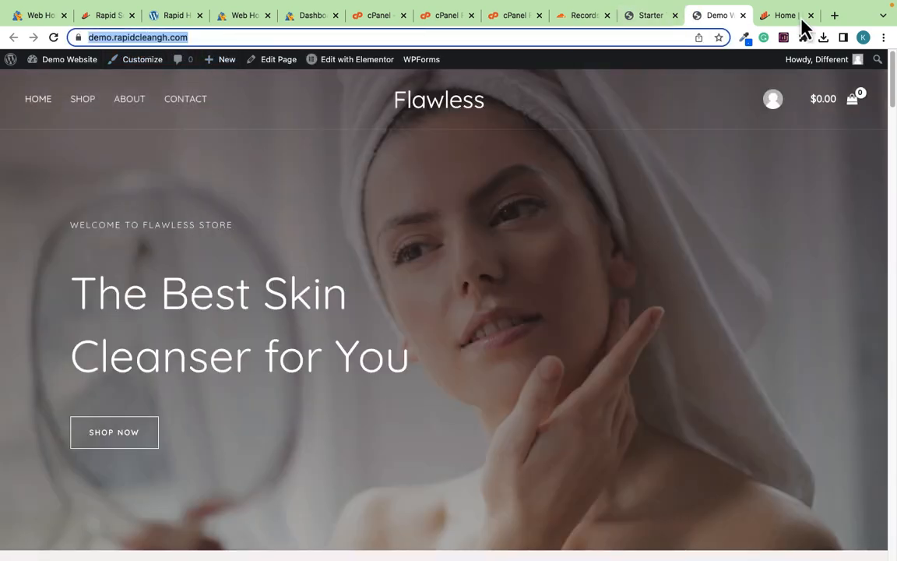
click(883, 37)
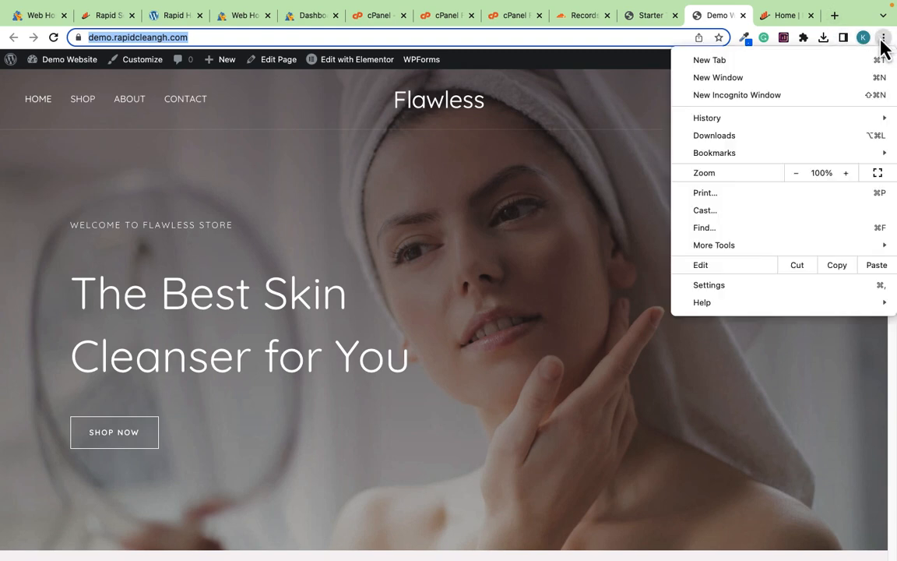
Load demo.rapidcleangh.com in a new incognito window and scroll the Flawless homepage sections.
click(746, 95)
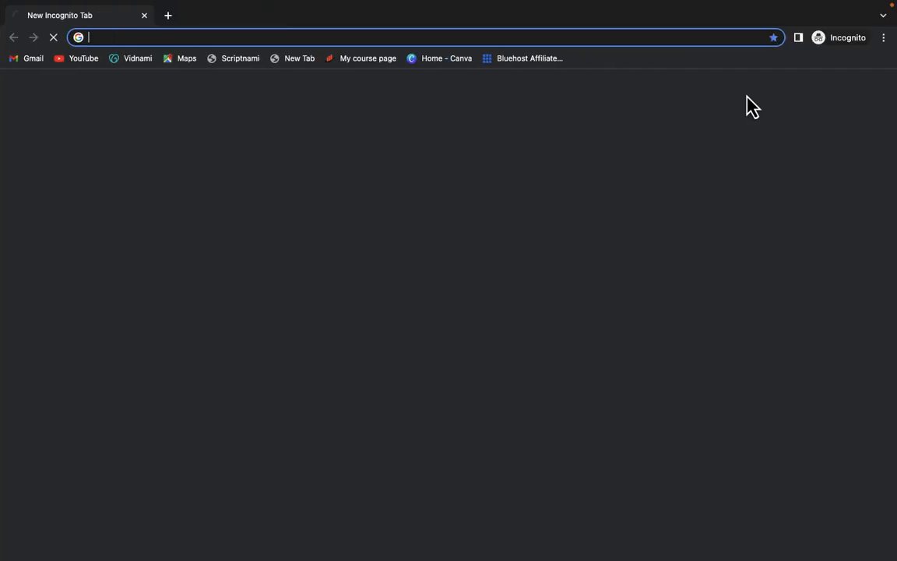
key(super+v)
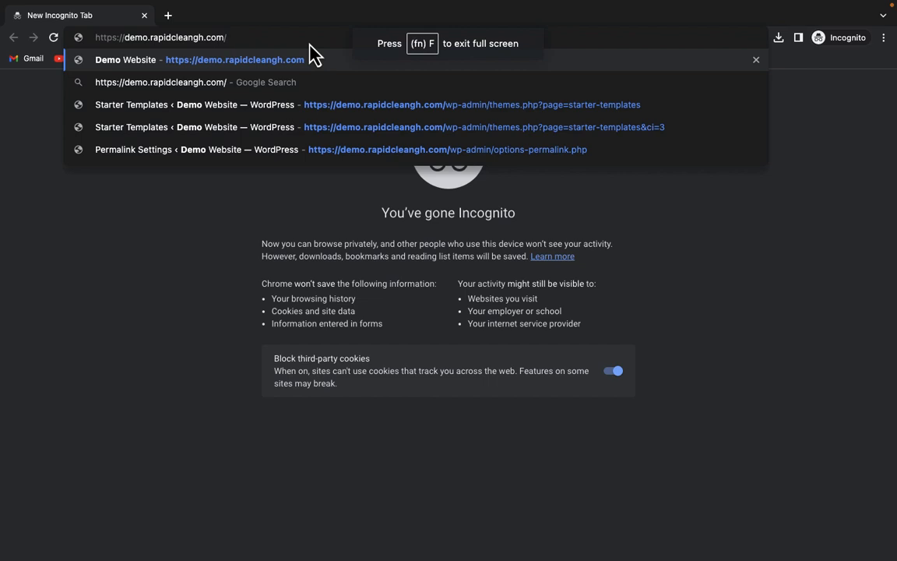
click(219, 50)
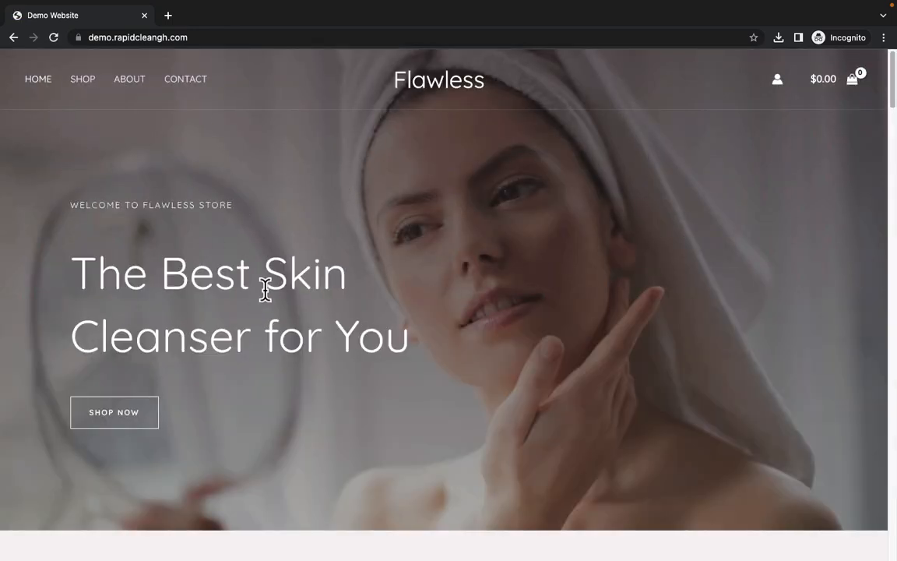
scroll(265, 289, down, 20)
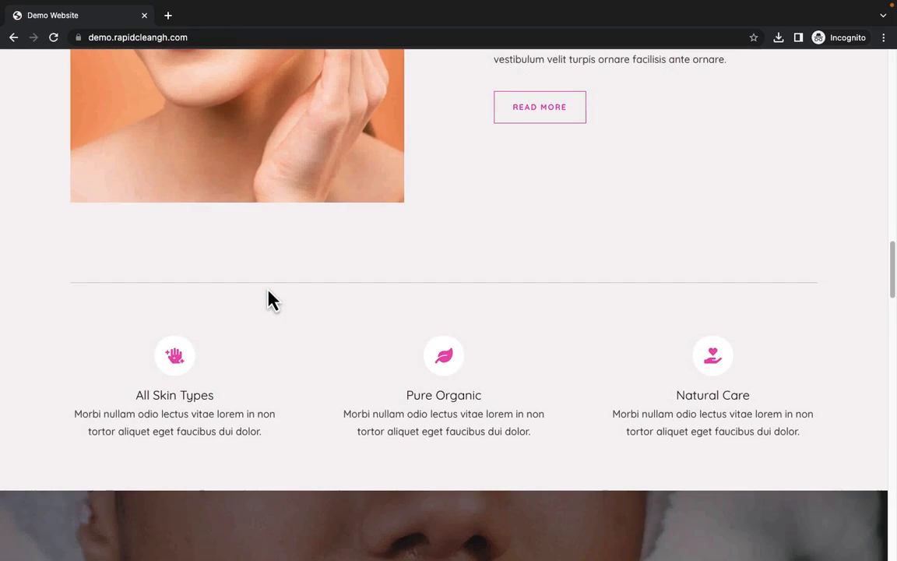
scroll(267, 298, up, 20)
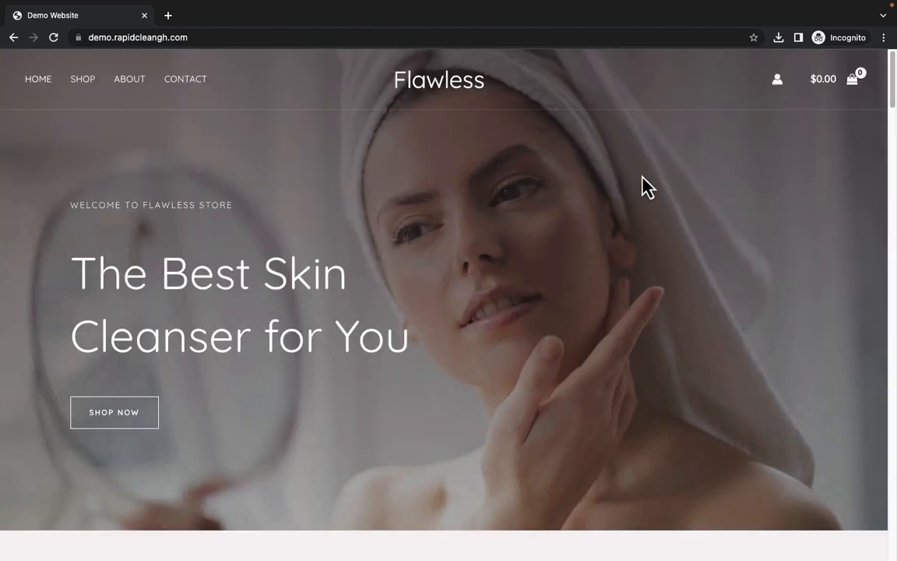
scroll(420, 222, down, 3)
scroll(312, 222, up, 3)
scroll(264, 249, down, 2)
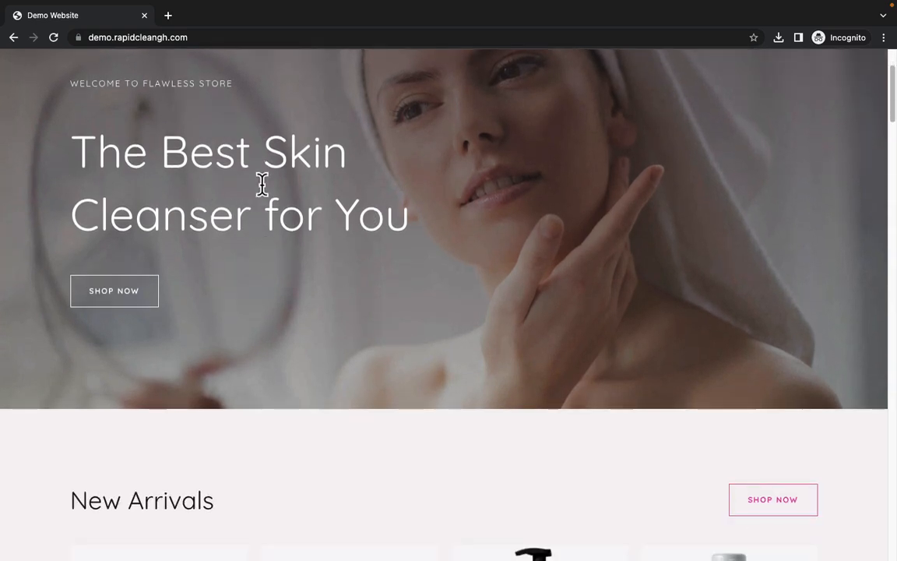